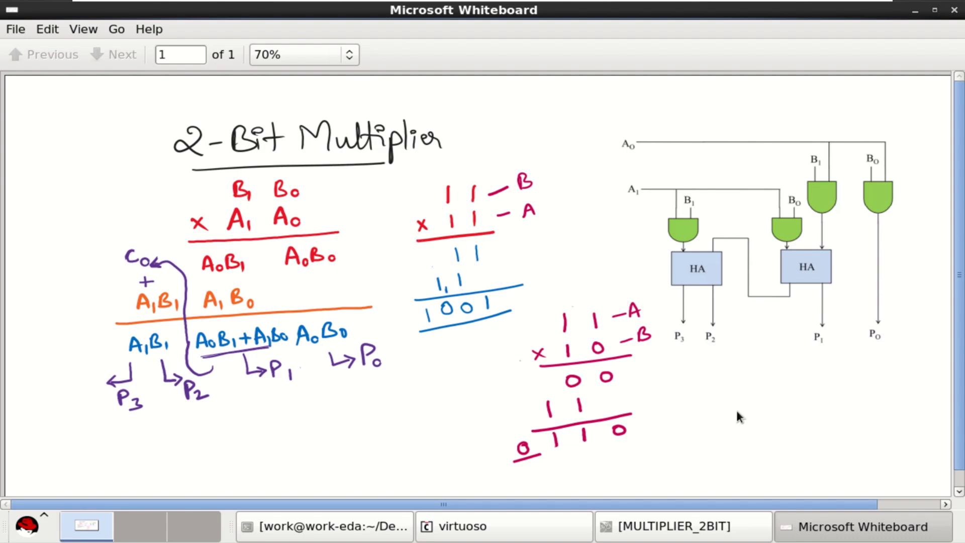
# - Restore Virtuoso and review the EXOR2, ANDX2 and HALF_ADDER schematics in turn
pyautogui.click(918, 16)
pyautogui.click(715, 534)
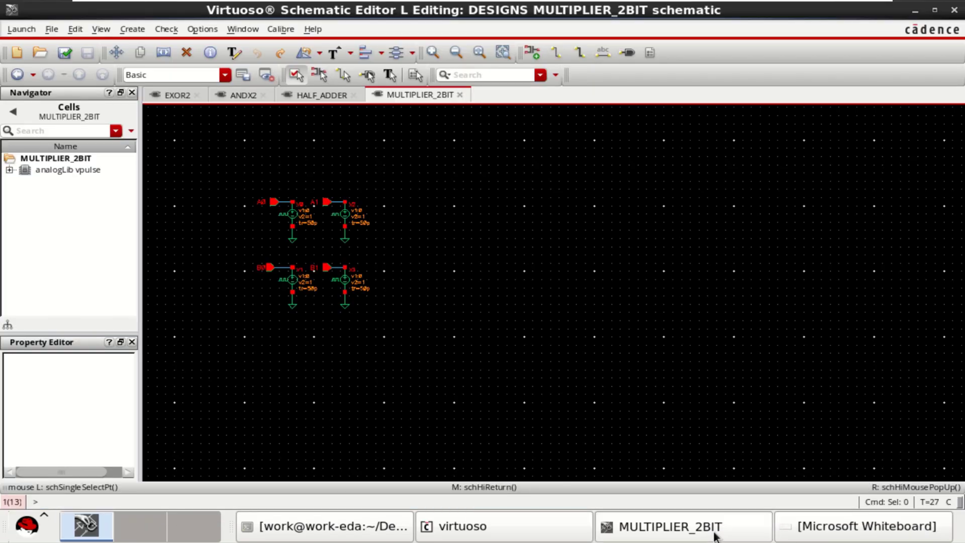
pyautogui.click(178, 96)
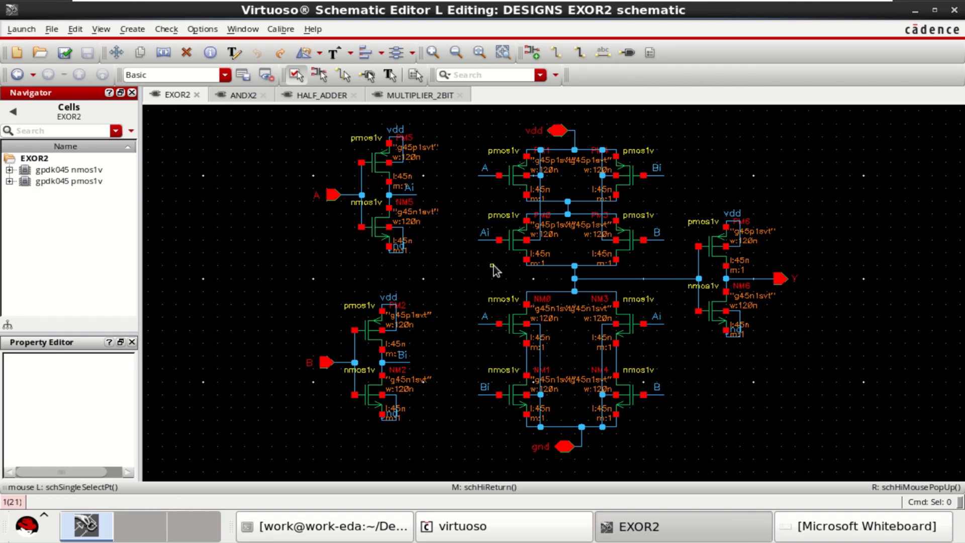
pyautogui.click(244, 96)
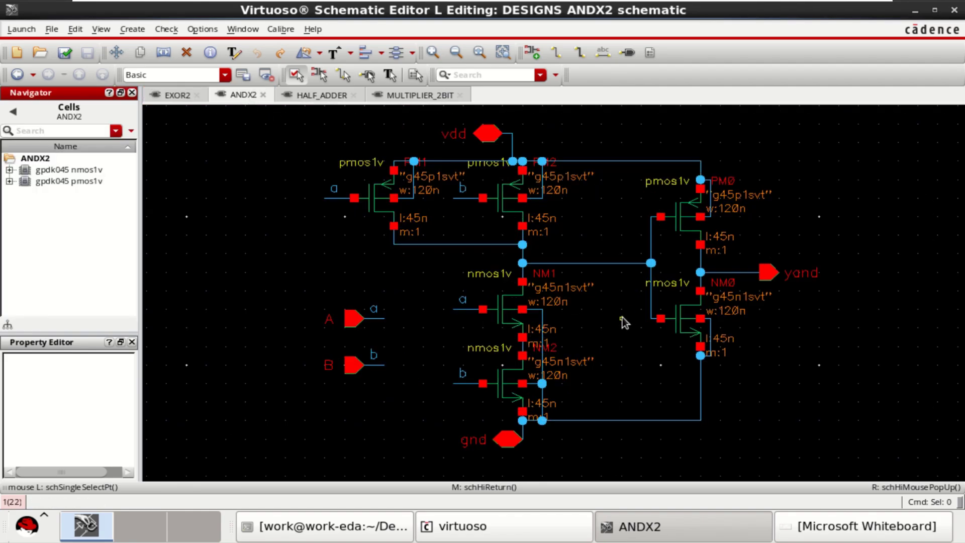
pyautogui.click(309, 100)
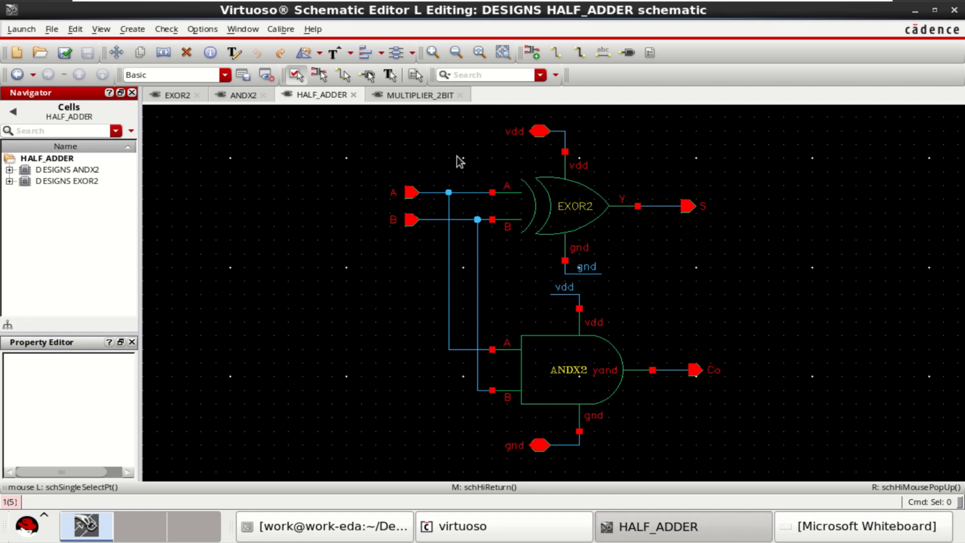
# - Return to MULTIPLIER_2BIT and compare it against the whiteboard diagram
pyautogui.click(424, 95)
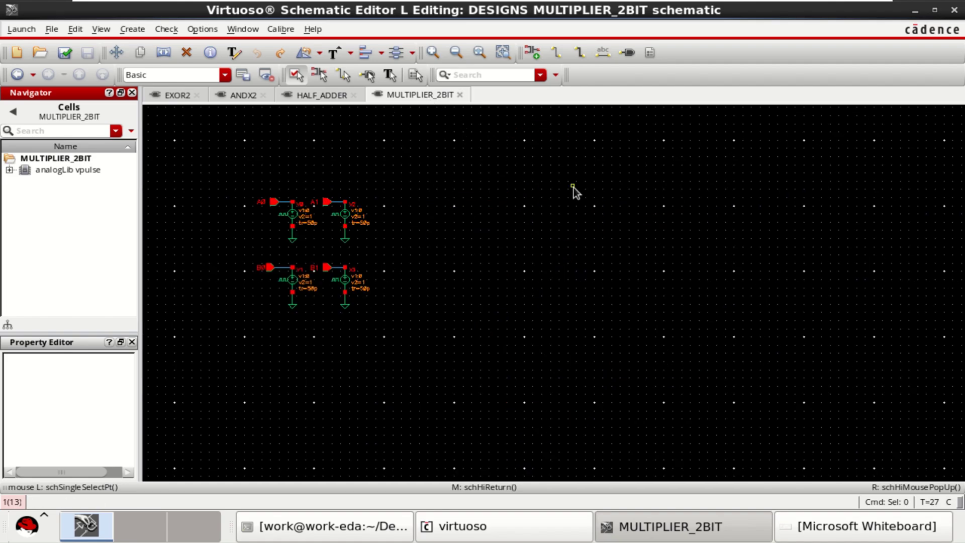
pyautogui.click(808, 532)
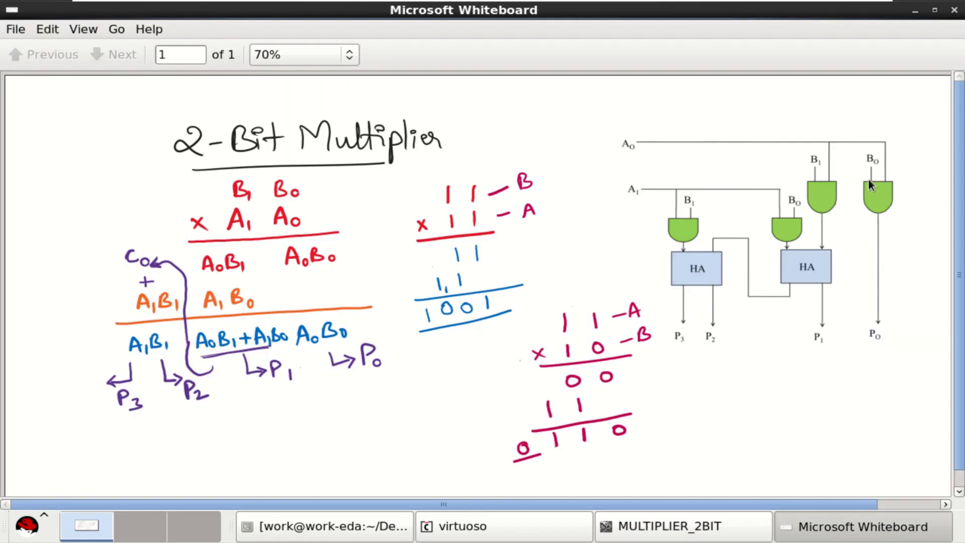
pyautogui.click(872, 532)
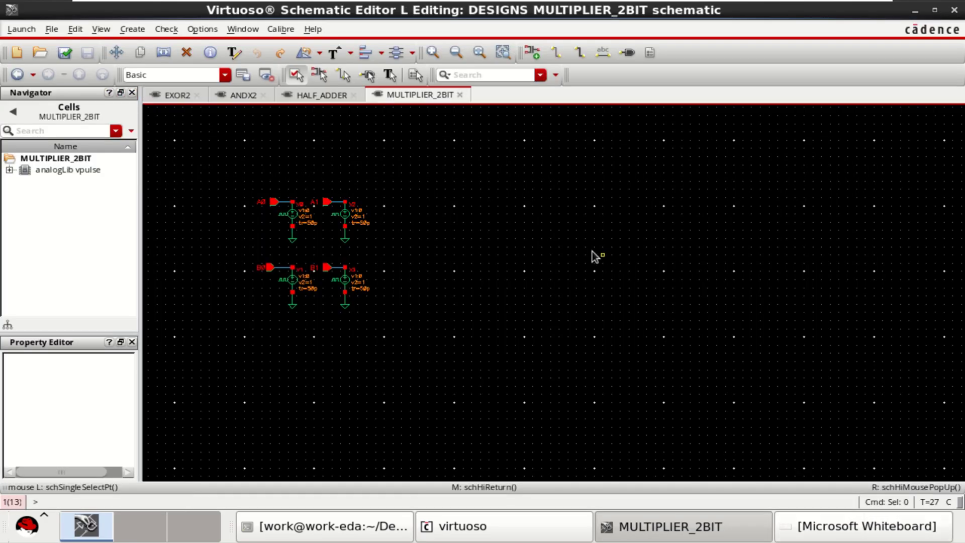
# - Place two DESIGNS/HALF_ADDER instances, rotated 270°, side by side right of the vpulse sources
pyautogui.click(531, 52)
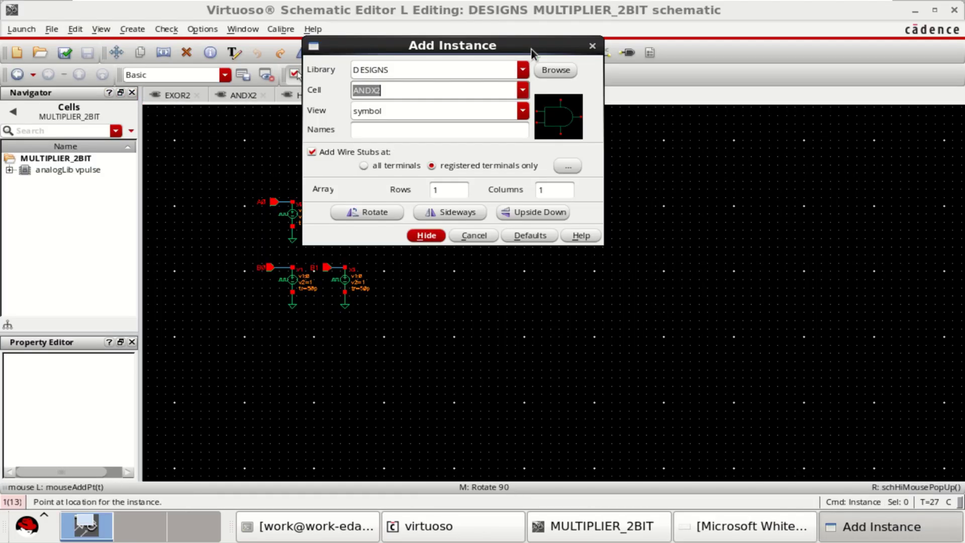
pyautogui.click(524, 91)
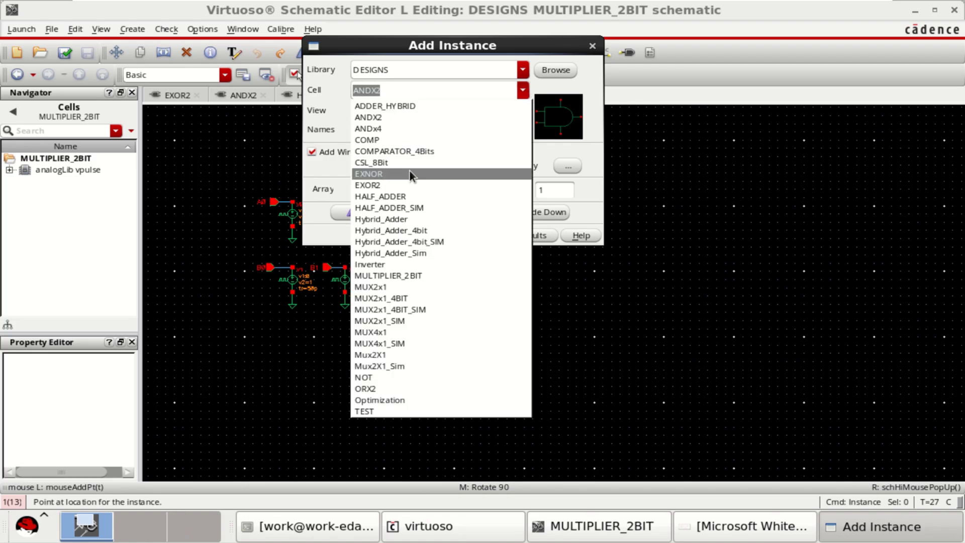
pyautogui.click(407, 196)
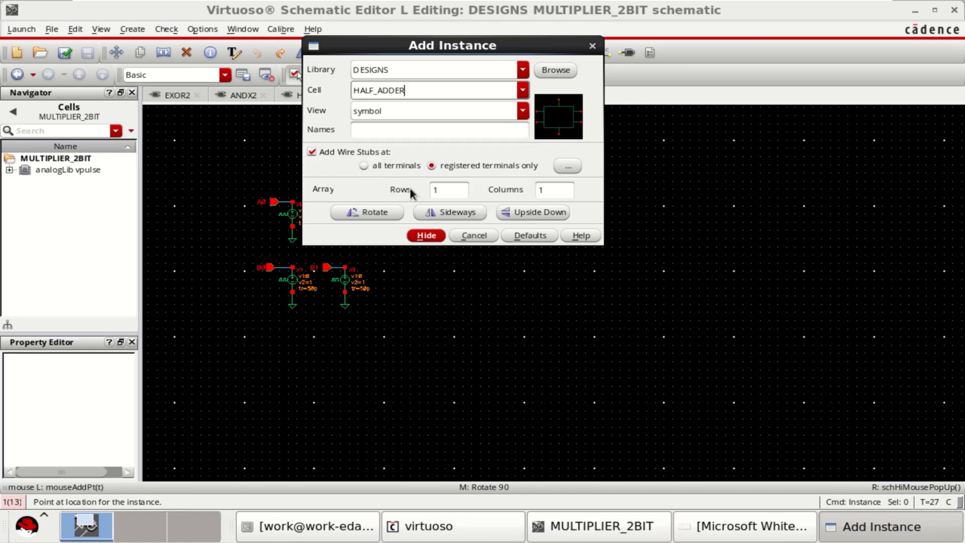
pyautogui.click(426, 235)
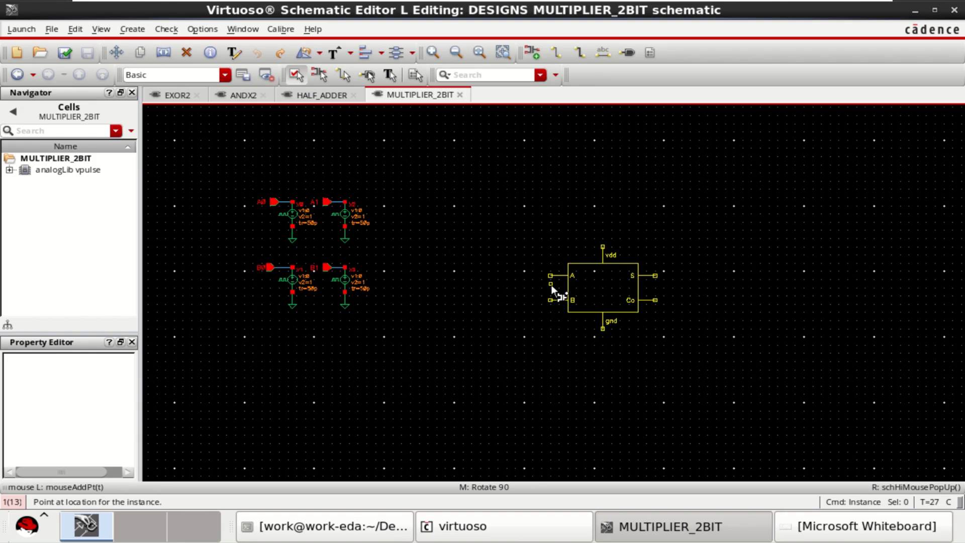
pyautogui.middleClick(527, 282)
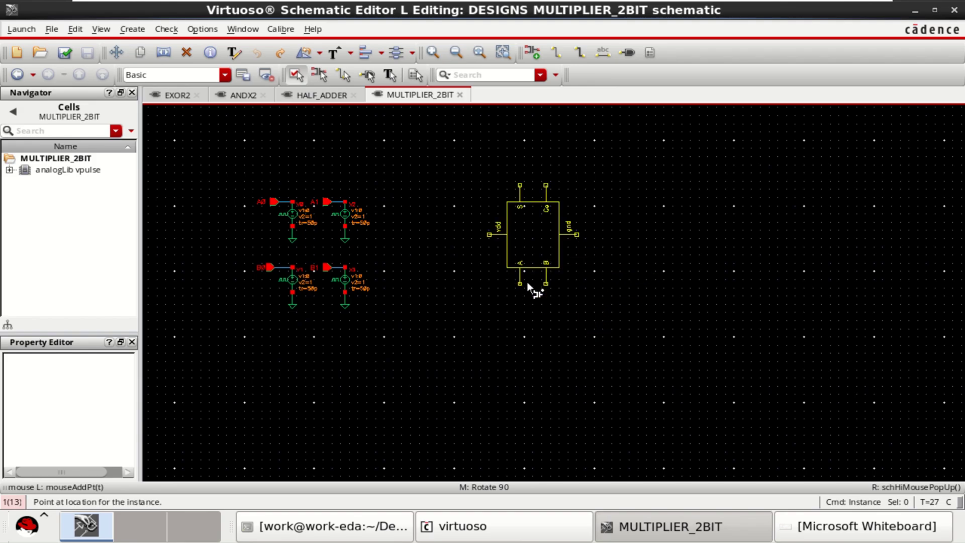
pyautogui.middleClick(527, 282)
pyautogui.middleClick(534, 280)
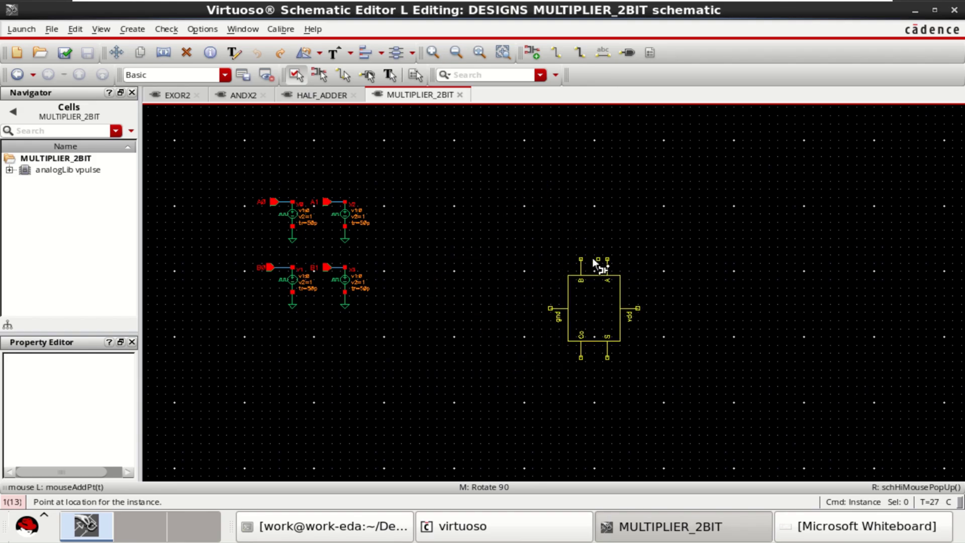
pyautogui.click(568, 255)
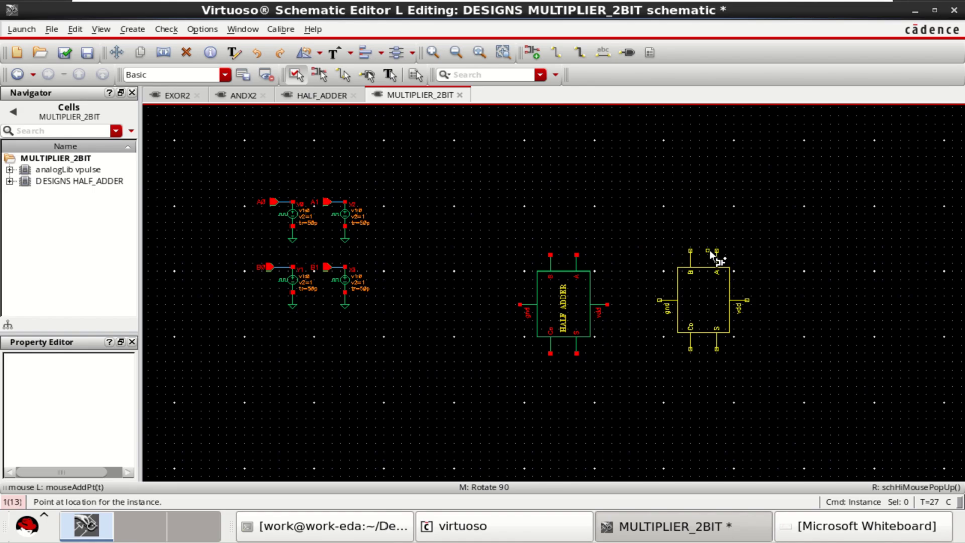
pyautogui.click(704, 252)
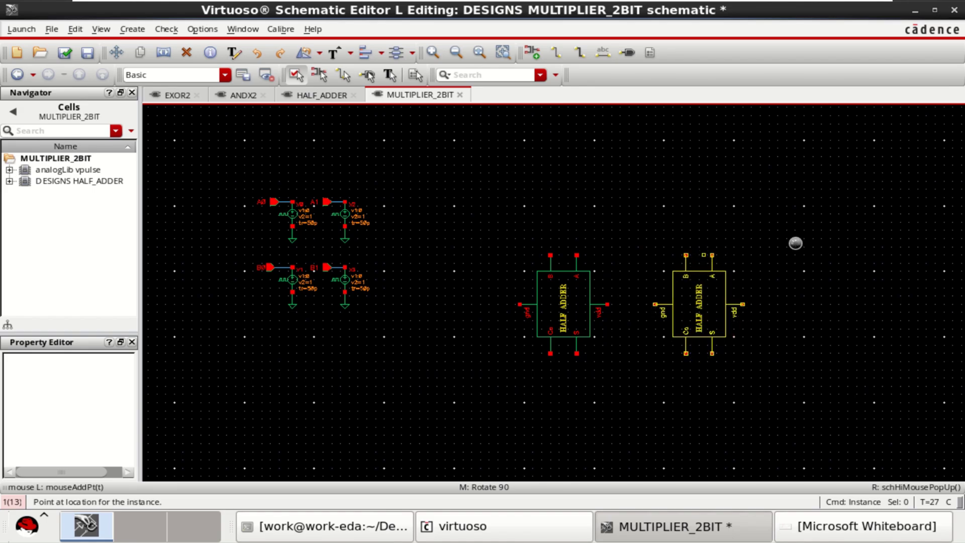
pyautogui.press('Escape')
# - Place rotated ANDX2 gates in a row above the two half adders
pyautogui.press('i')
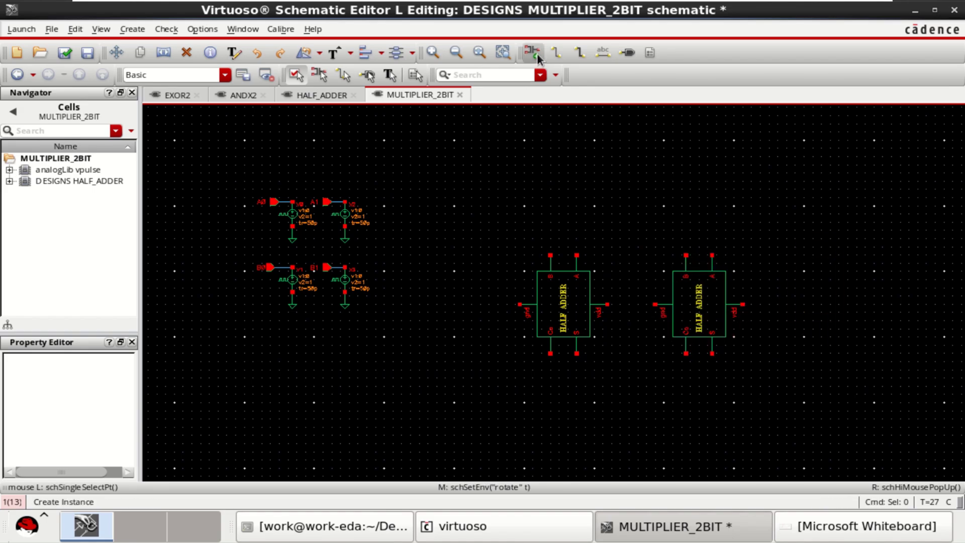
pyautogui.click(523, 91)
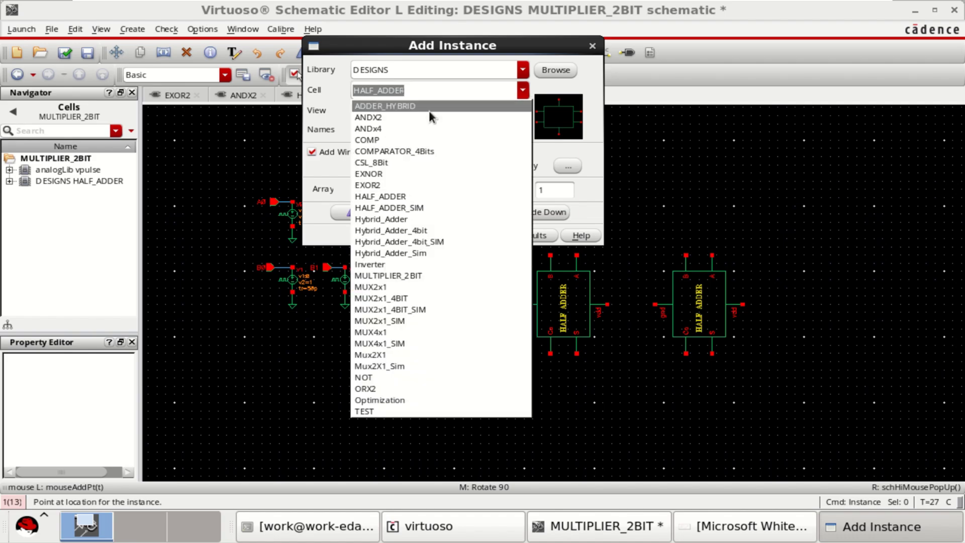
pyautogui.click(402, 117)
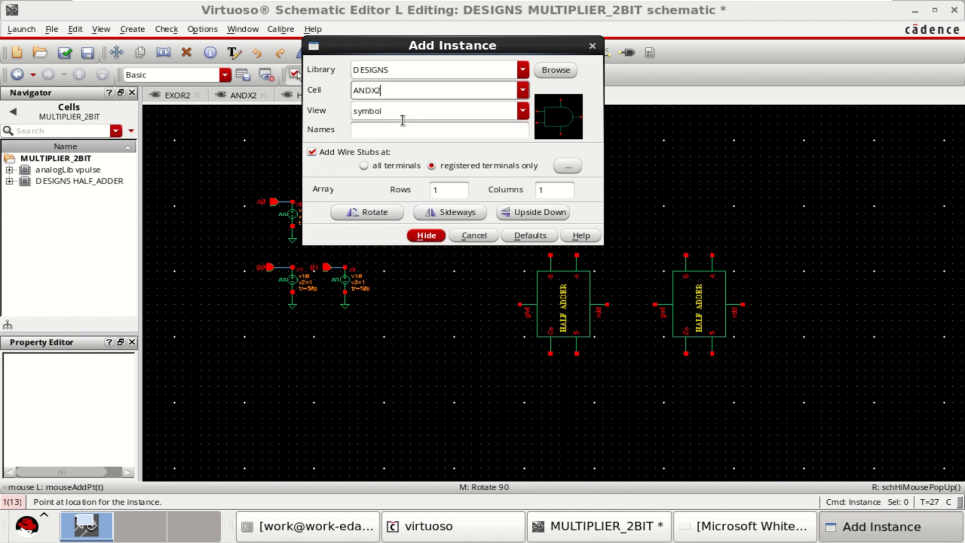
pyautogui.click(426, 235)
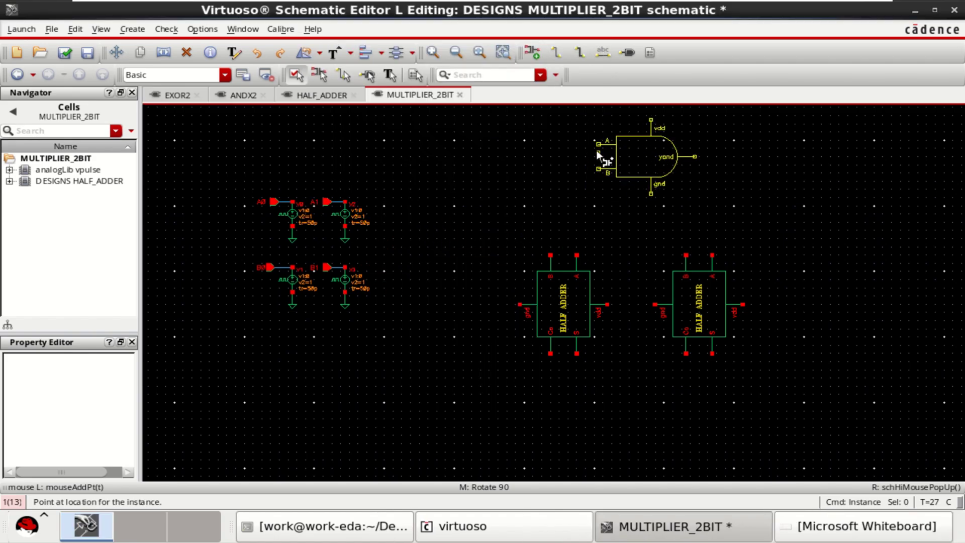
pyautogui.middleClick(578, 161)
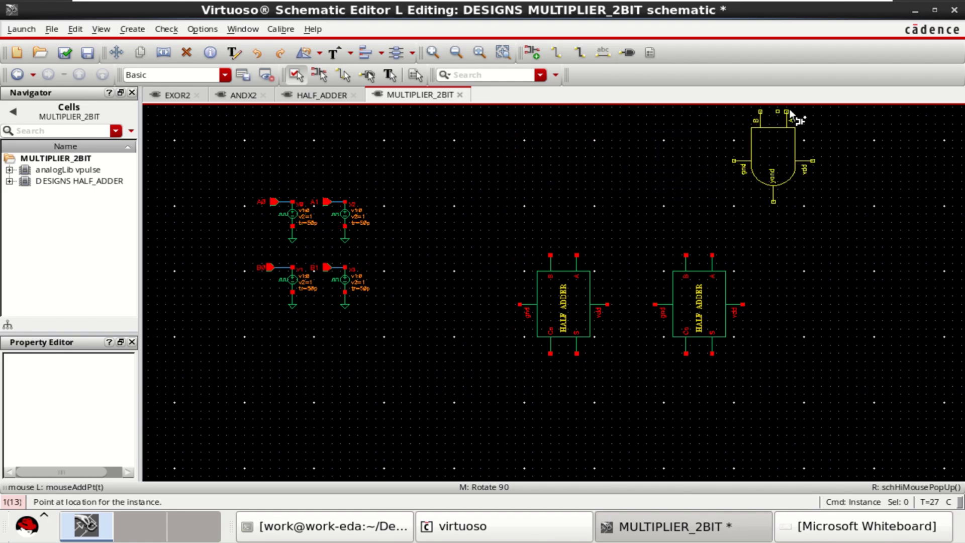
pyautogui.click(819, 108)
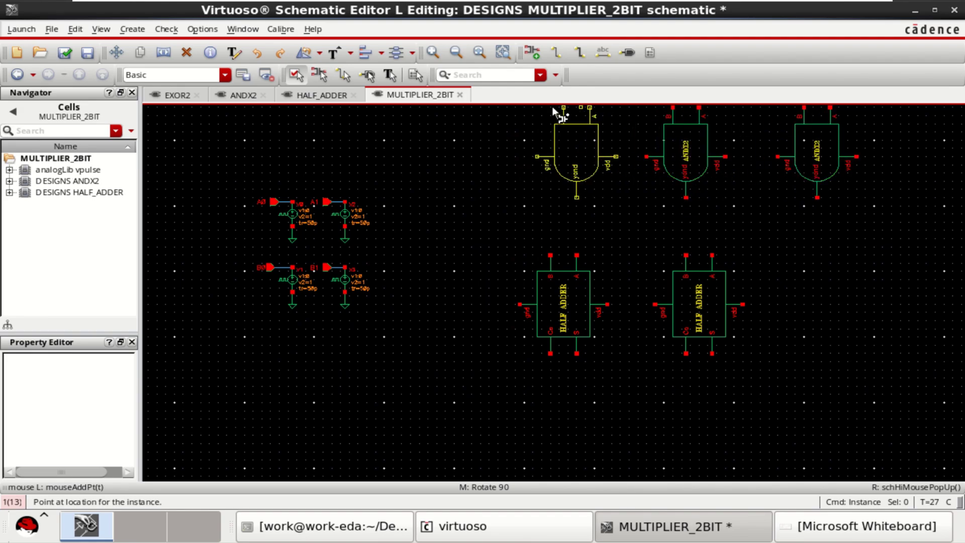
pyautogui.click(557, 109)
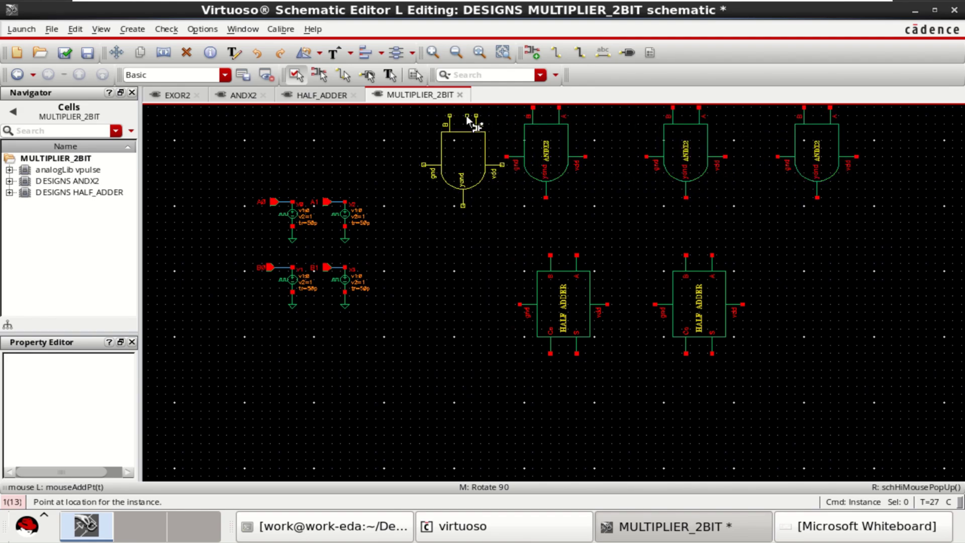
pyautogui.press('Escape')
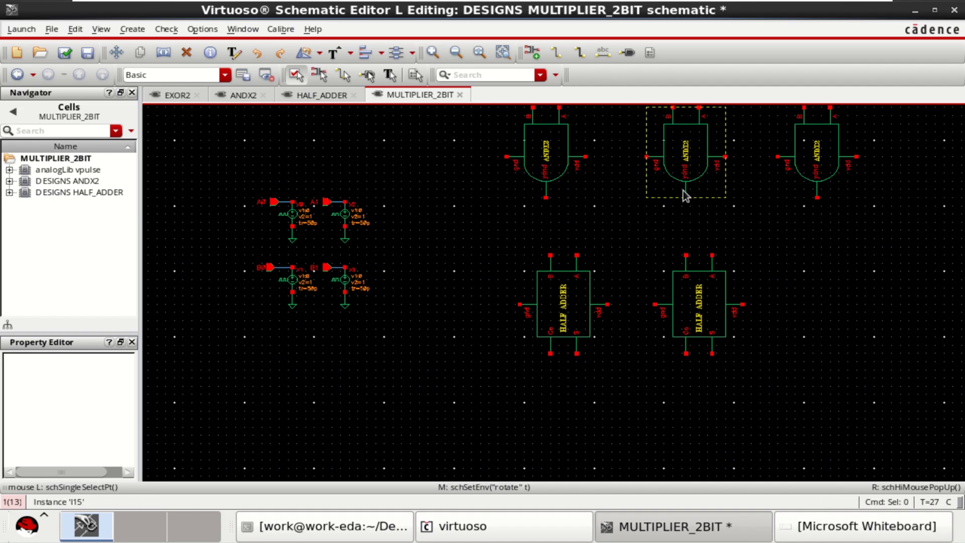
# - Copy AND gate I16 to make a fourth ANDX2 gate on the left
pyautogui.press('f')
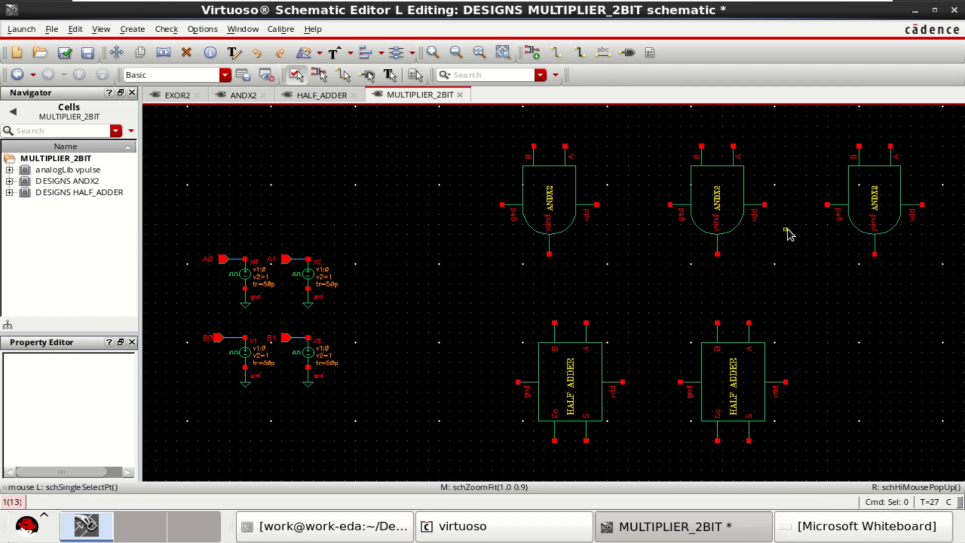
pyautogui.click(571, 191)
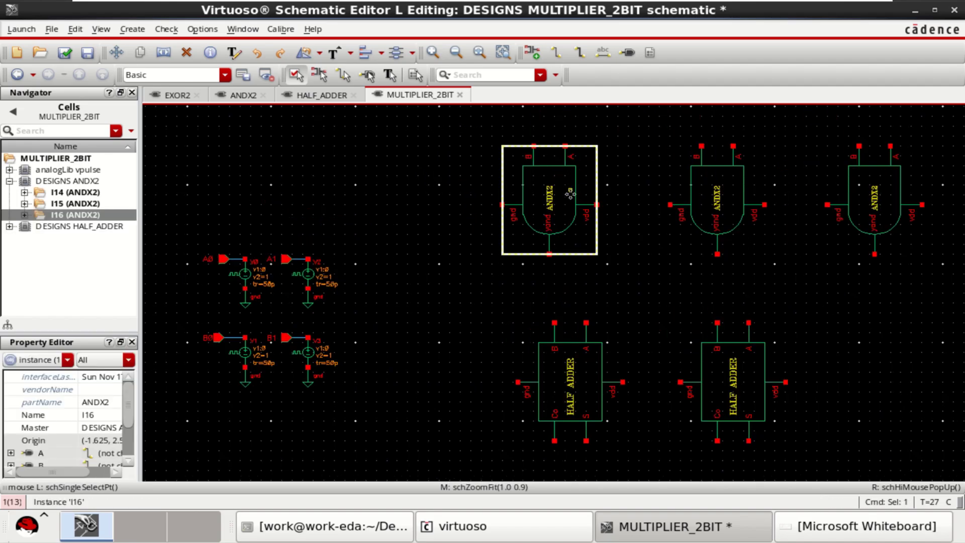
pyautogui.press('c')
pyautogui.click(568, 194)
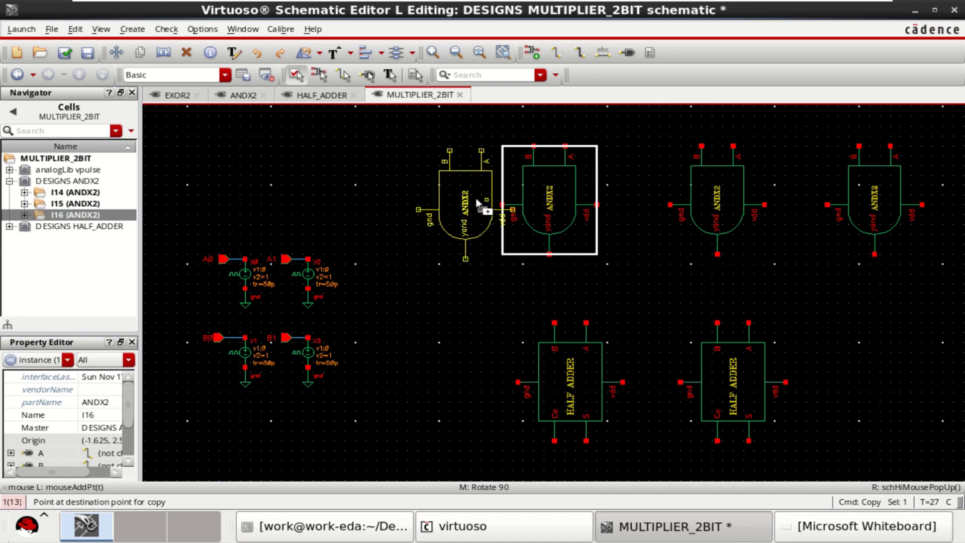
pyautogui.click(441, 194)
# - Compare the gate row with the whiteboard diagram and inspect AND gate I14
pyautogui.click(886, 533)
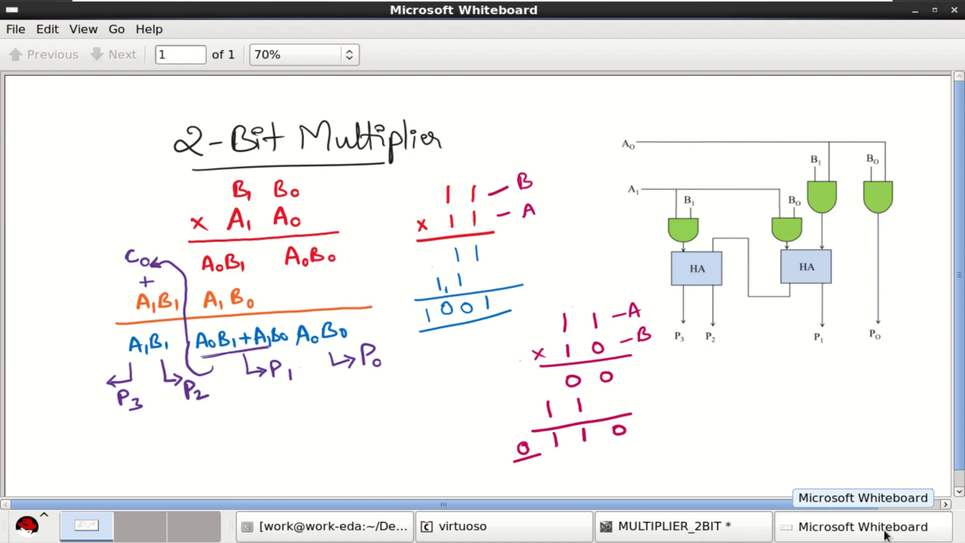
pyautogui.click(886, 533)
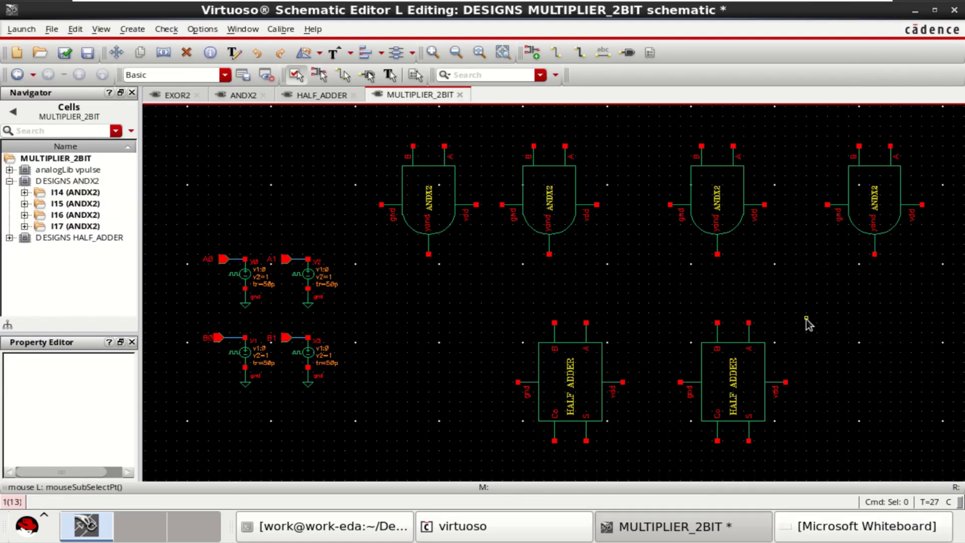
pyautogui.keyDown('ctrl'); pyautogui.hscroll(3, 808, 317); pyautogui.keyUp('ctrl')
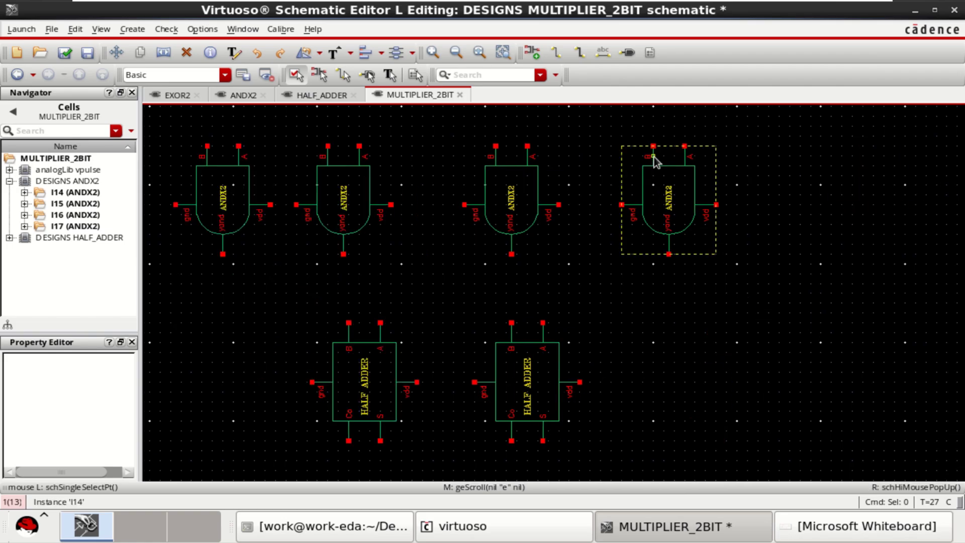
pyautogui.click(672, 174)
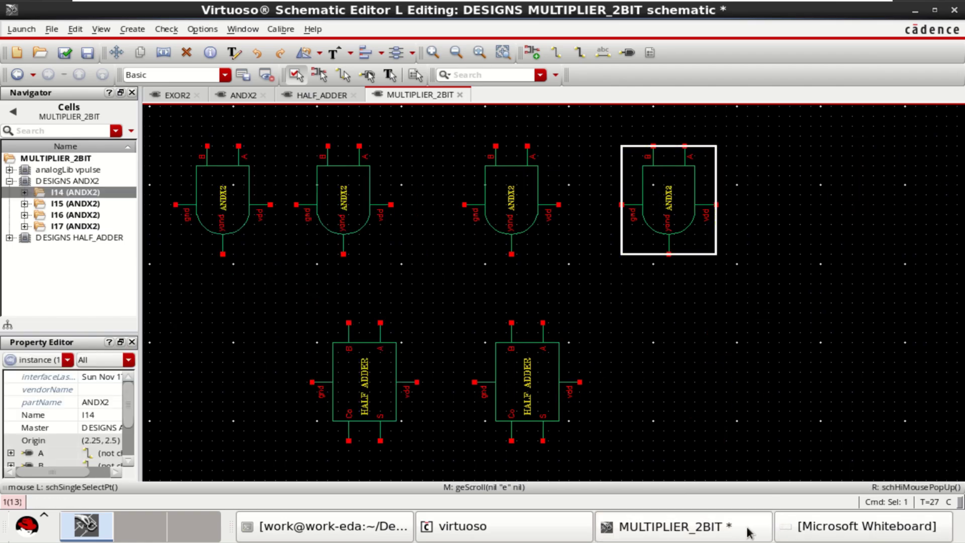
pyautogui.click(860, 526)
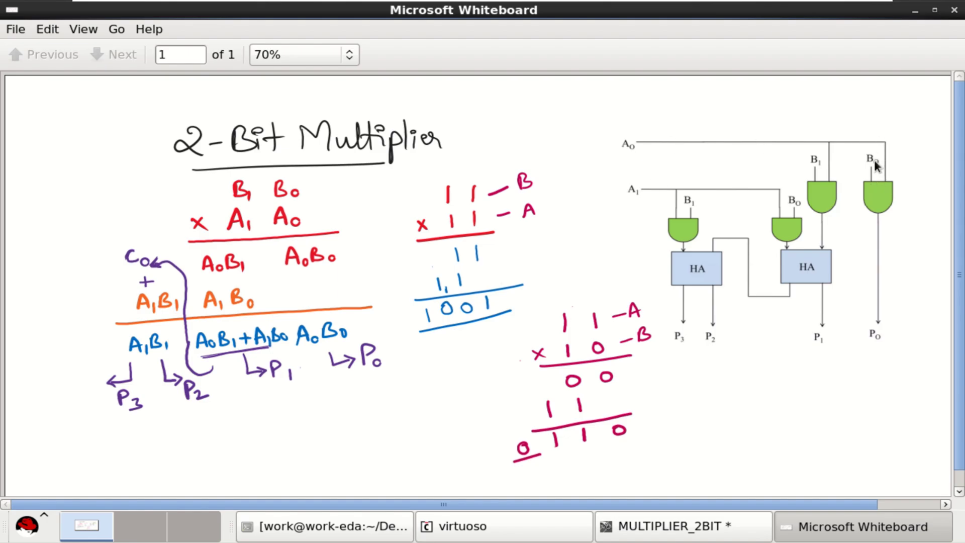
pyautogui.click(869, 527)
# - Set up a new output-direction pin named P0 ready for placement
pyautogui.click(822, 309)
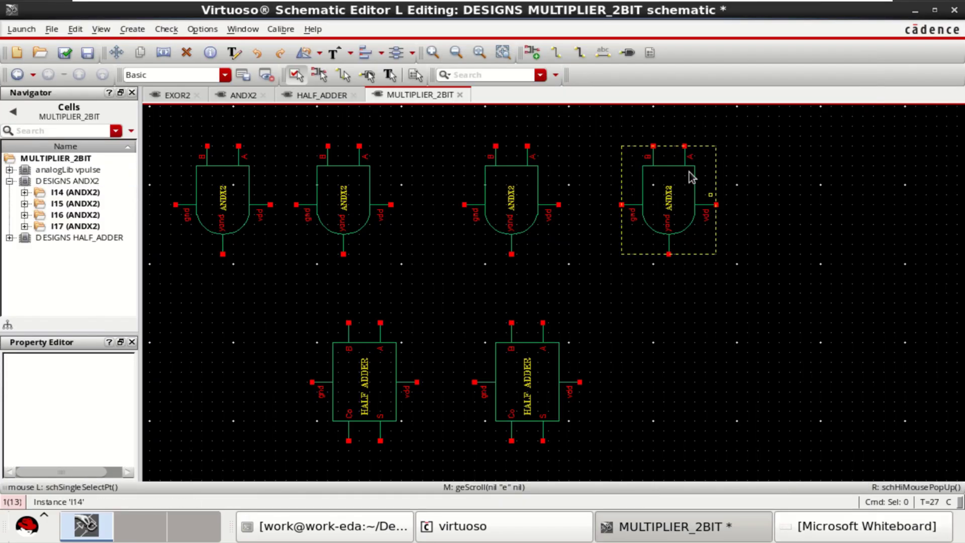
pyautogui.click(629, 53)
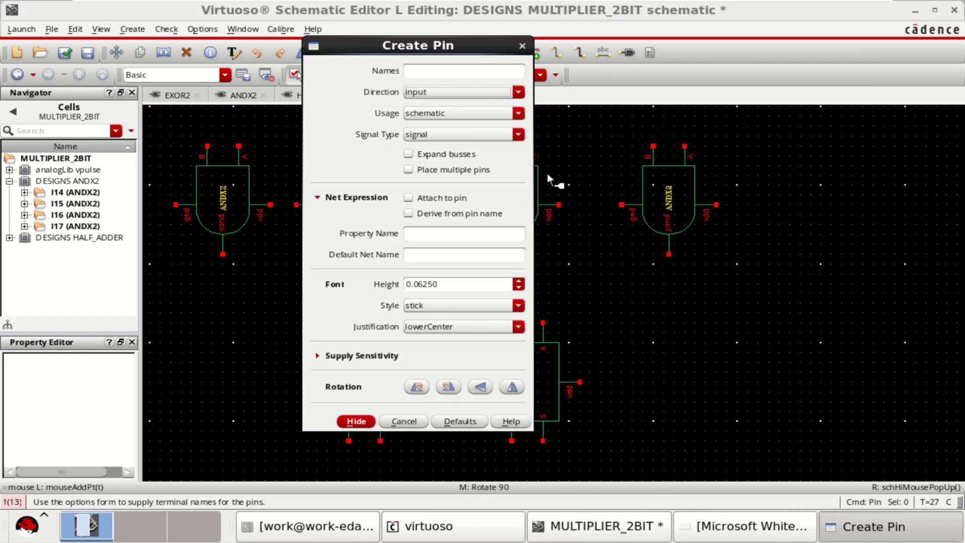
pyautogui.click(445, 92)
pyautogui.click(439, 116)
pyautogui.click(445, 71)
pyautogui.write('P')
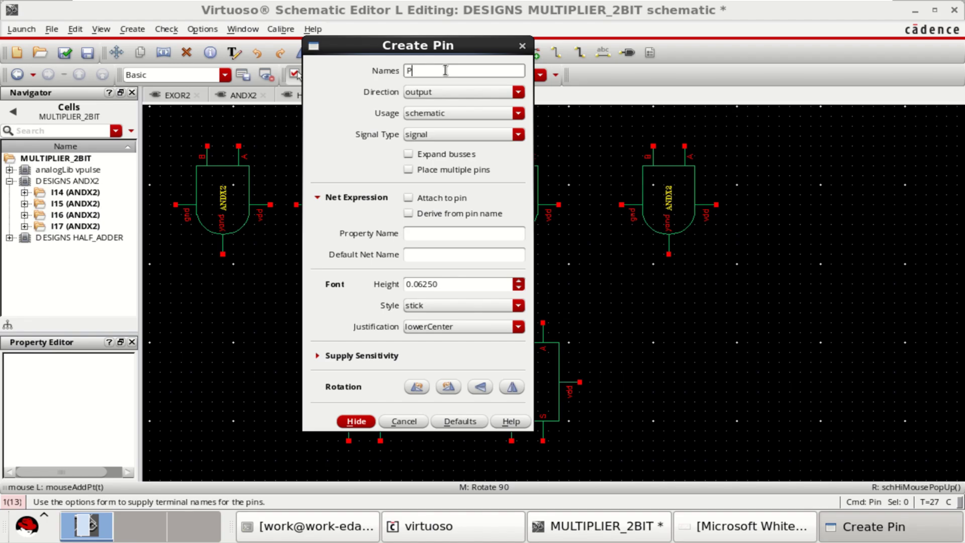
pyautogui.write('o')
pyautogui.press('BackSpace')
pyautogui.press('BackSpace')
pyautogui.write('0')
pyautogui.click(356, 422)
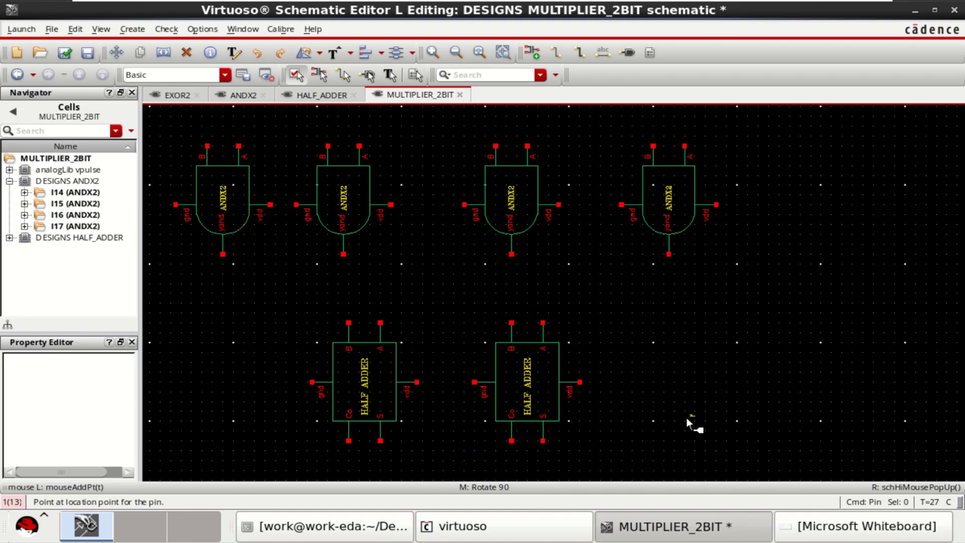
# - Place pin P0 at bottom right and wire the rightmost AND gate's output to it
pyautogui.click(668, 470)
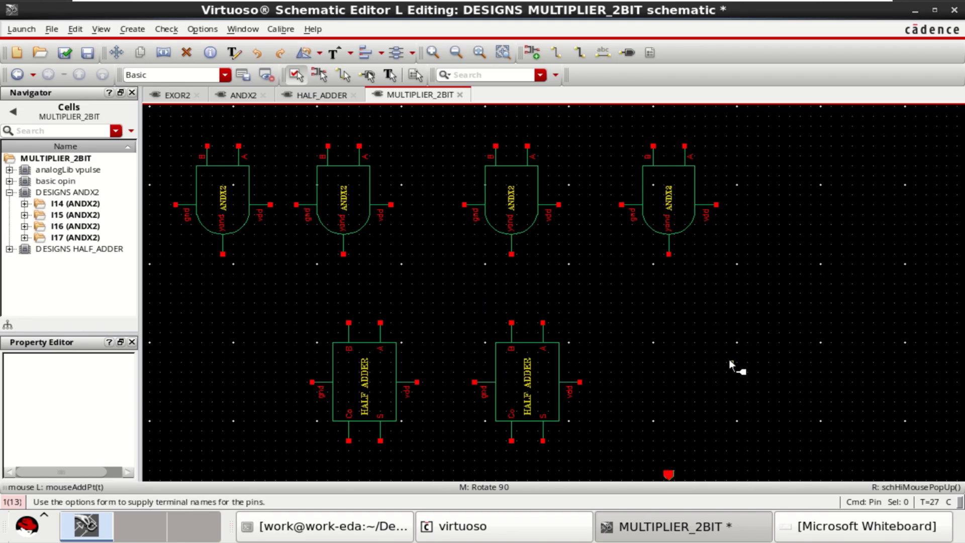
pyautogui.press('Escape')
pyautogui.press('f')
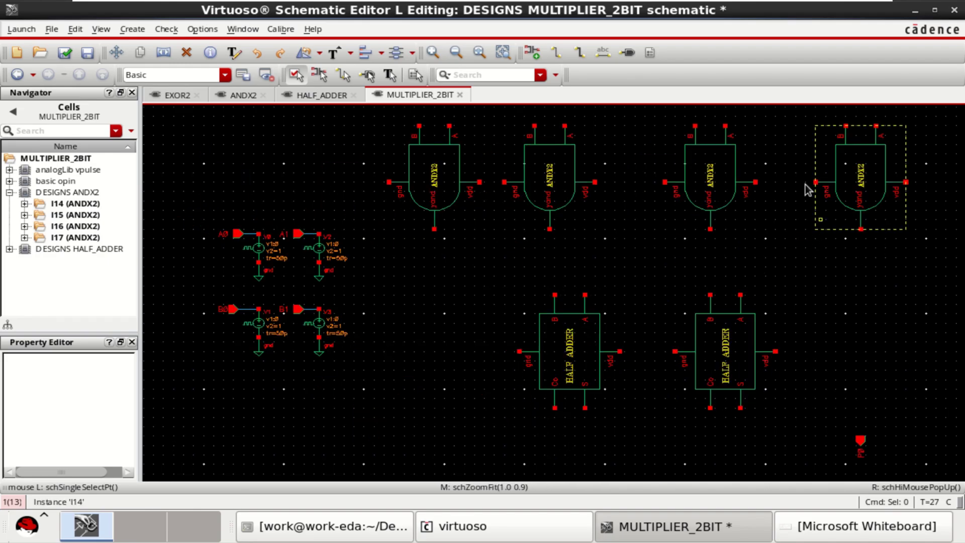
pyautogui.click(555, 52)
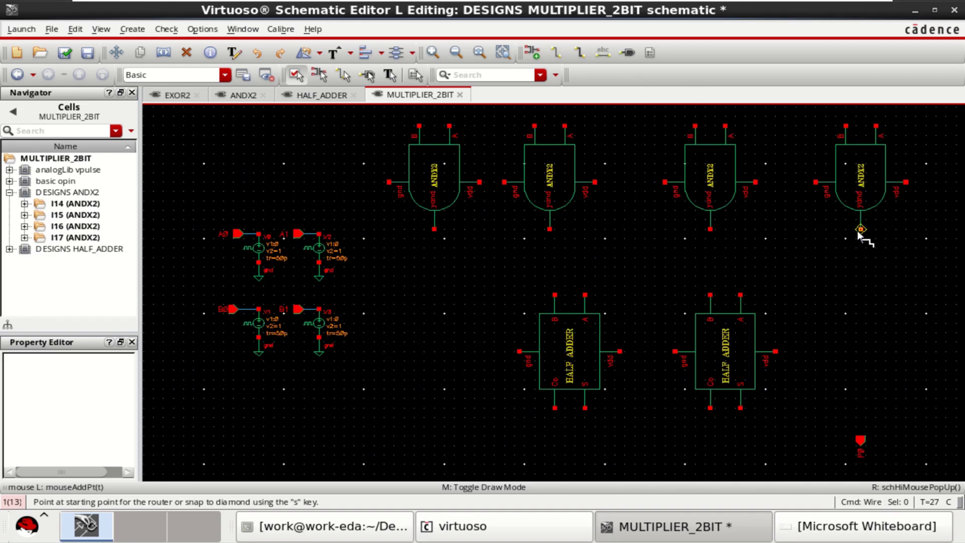
pyautogui.click(861, 229)
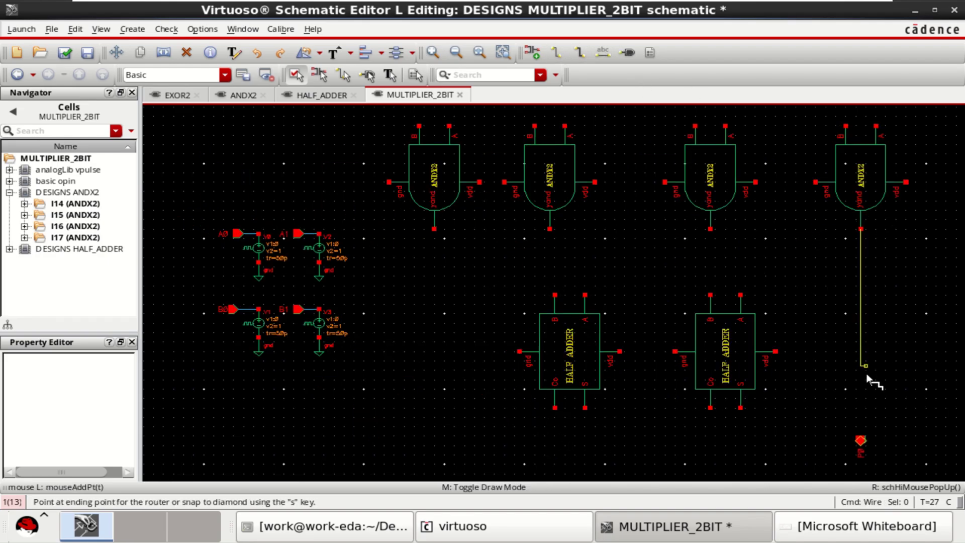
pyautogui.click(860, 441)
# - Draw input wires upward from the rightmost AND gate's A and B pins
pyautogui.scroll(2, 900, 352)
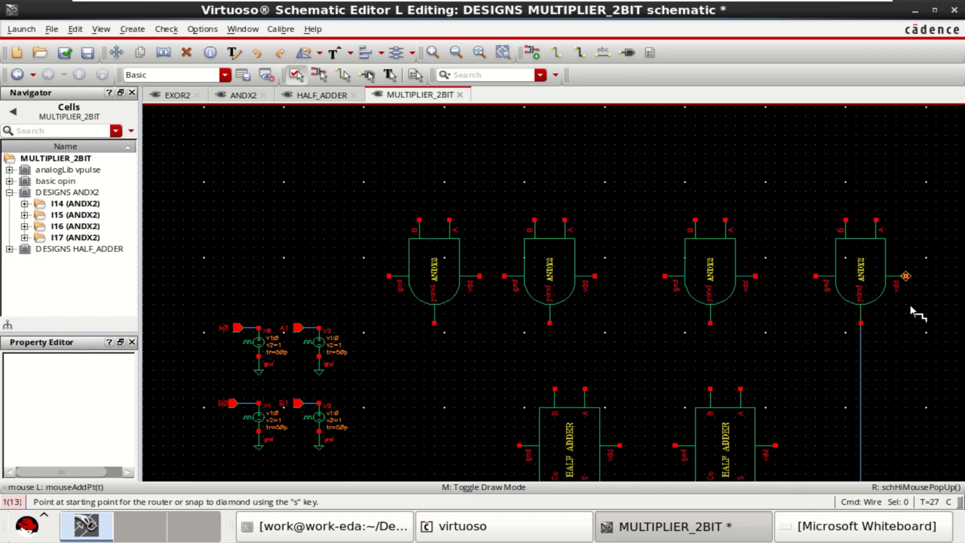
pyautogui.click(876, 221)
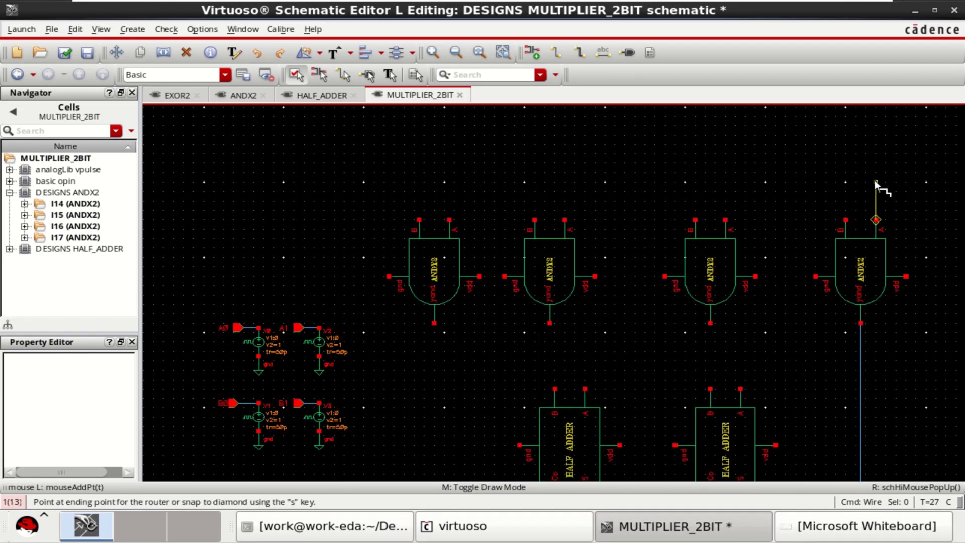
pyautogui.click(876, 177)
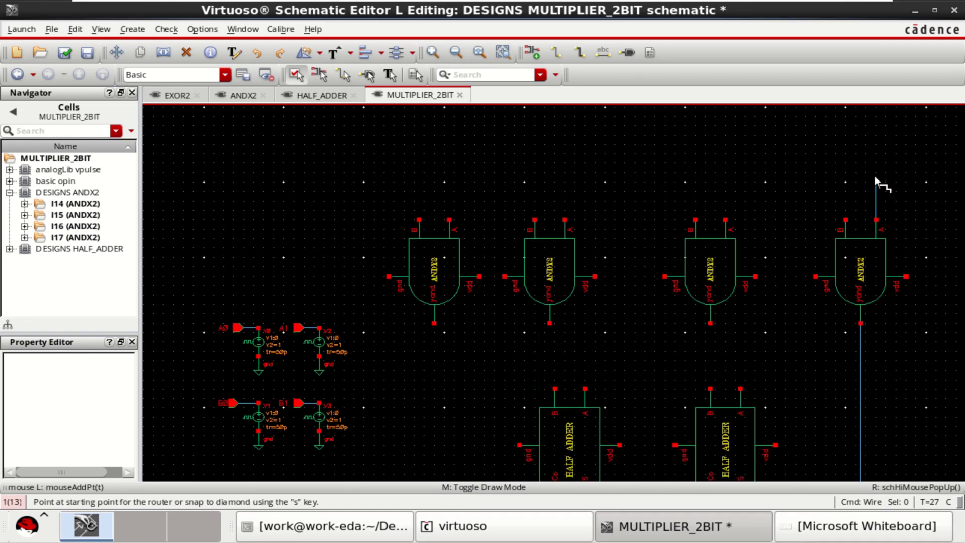
pyautogui.click(846, 220)
pyautogui.click(847, 172)
# - Label the two input wires A0 and B0
pyautogui.click(603, 52)
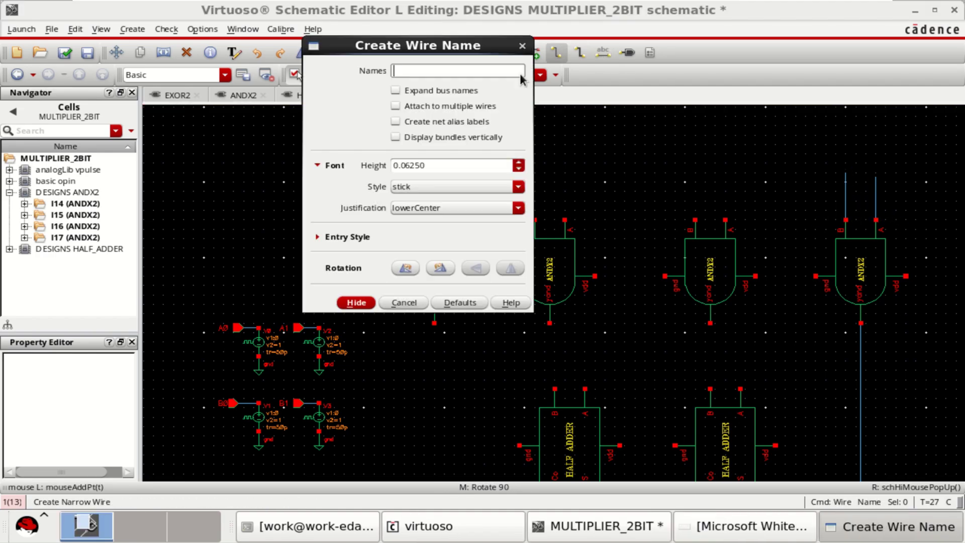
pyautogui.write('A')
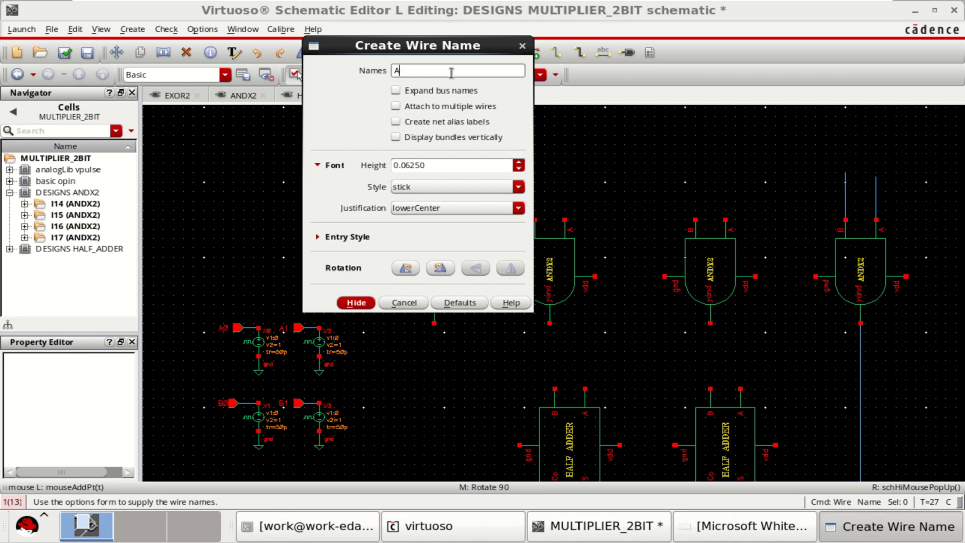
pyautogui.write('0 B0')
pyautogui.click(356, 302)
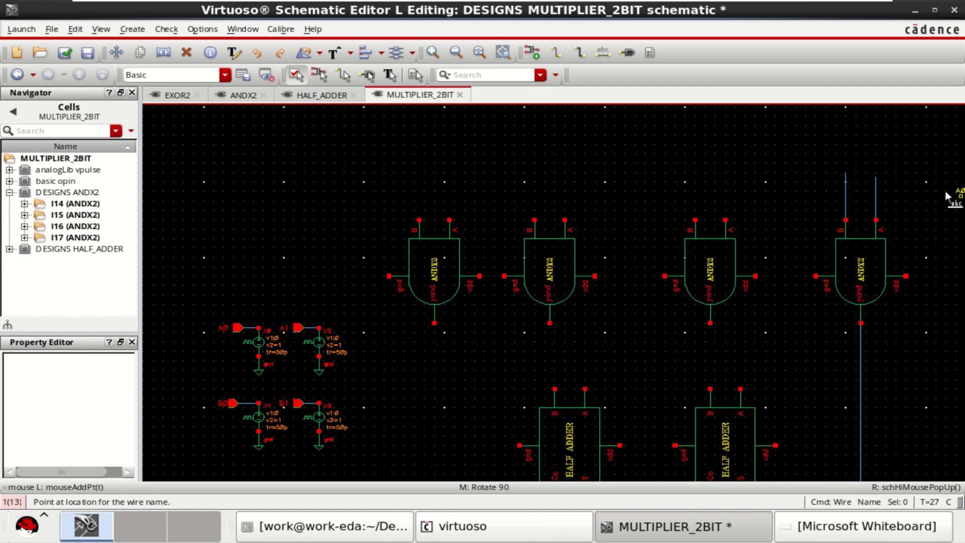
pyautogui.click(876, 201)
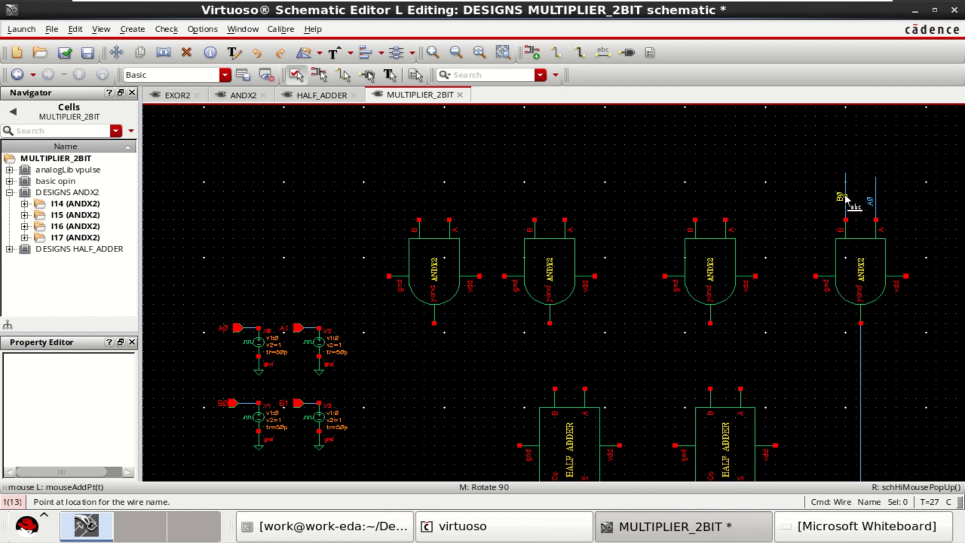
pyautogui.click(847, 199)
pyautogui.scroll(-2, 910, 319)
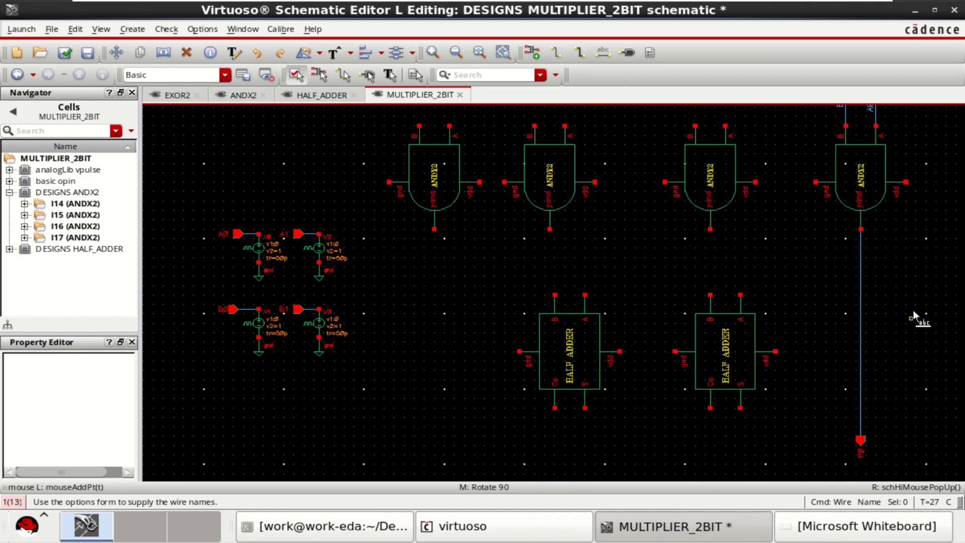
pyautogui.press('Escape')
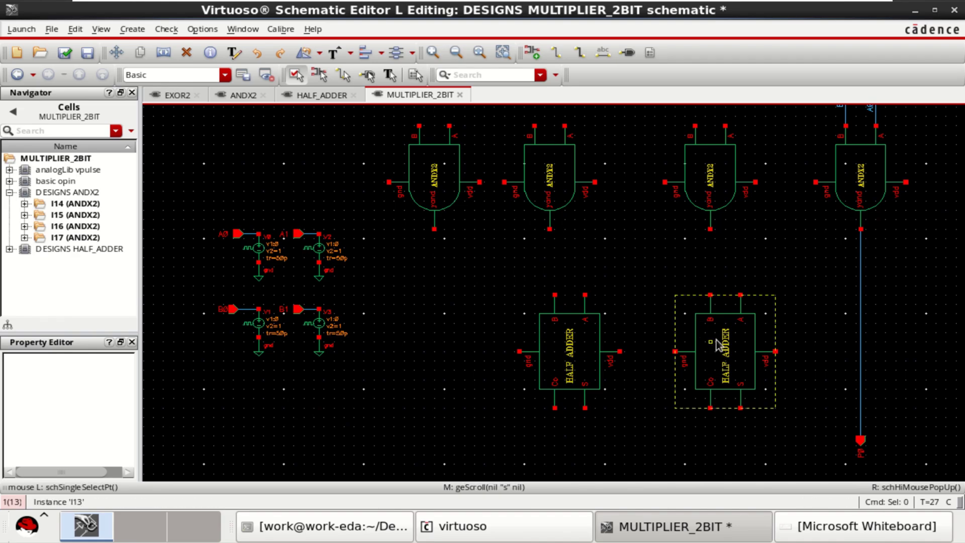
# - Check the whiteboard diagram, then move AND gate I16 to the right
pyautogui.click(862, 525)
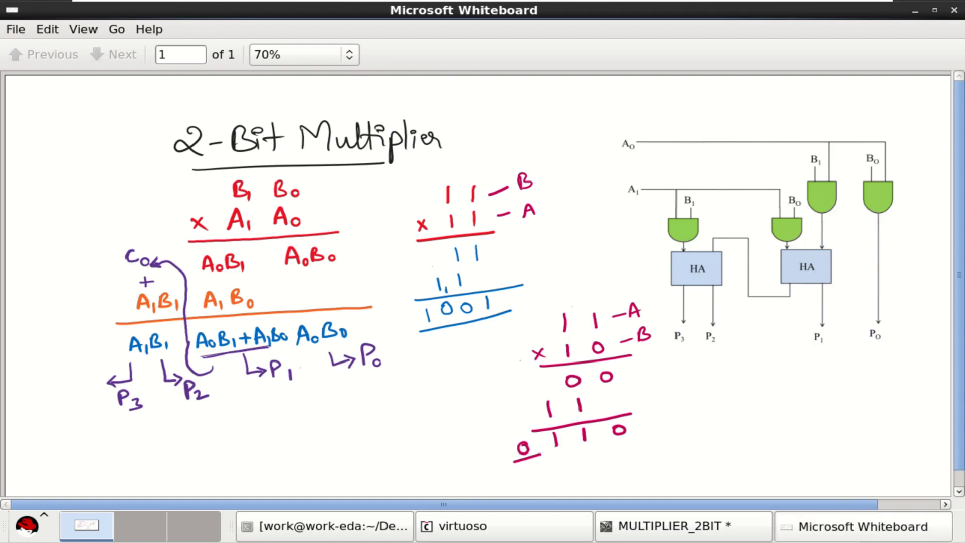
pyautogui.click(863, 527)
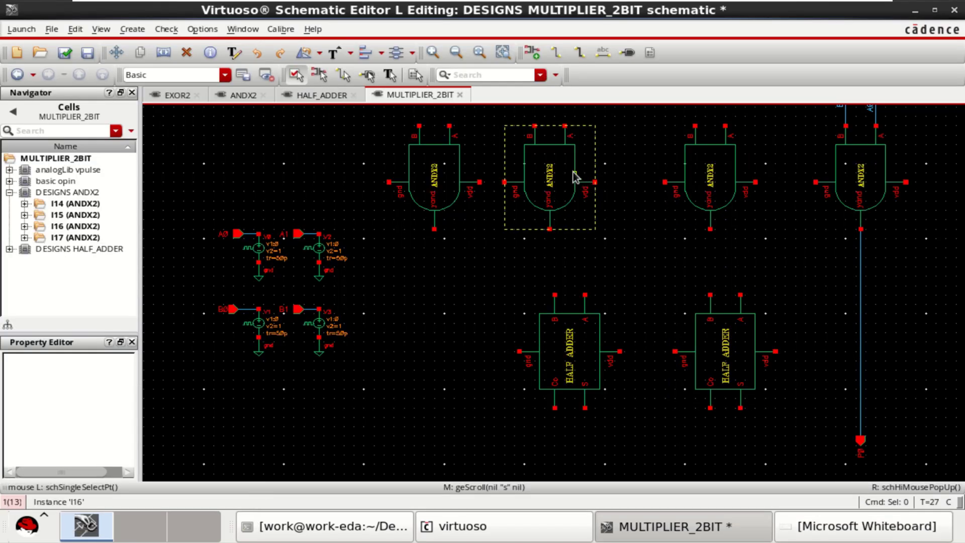
pyautogui.click(588, 181)
pyautogui.moveTo(588, 182); pyautogui.dragTo(615, 173)
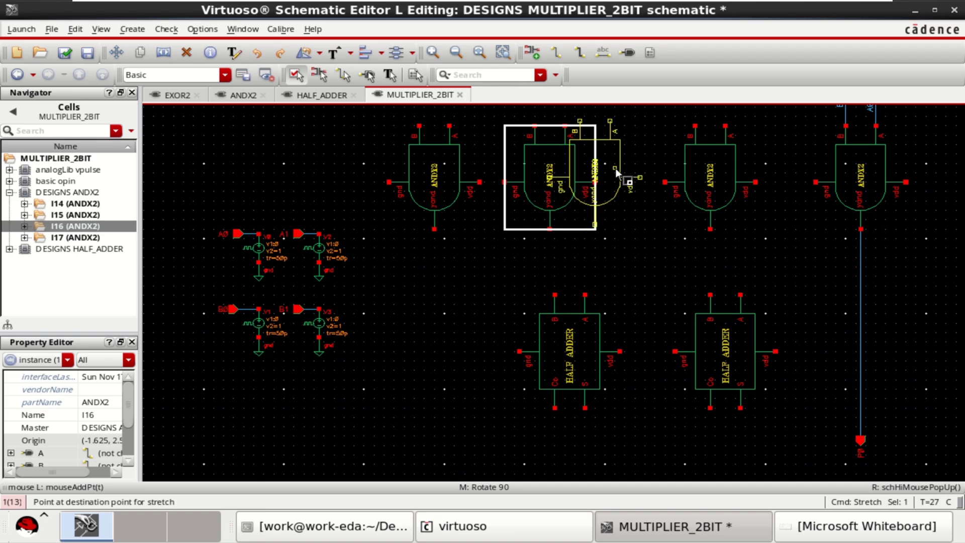
pyautogui.click(616, 171)
# - Move AND gate I15 right so it sits above the right half adder
pyautogui.click(718, 227)
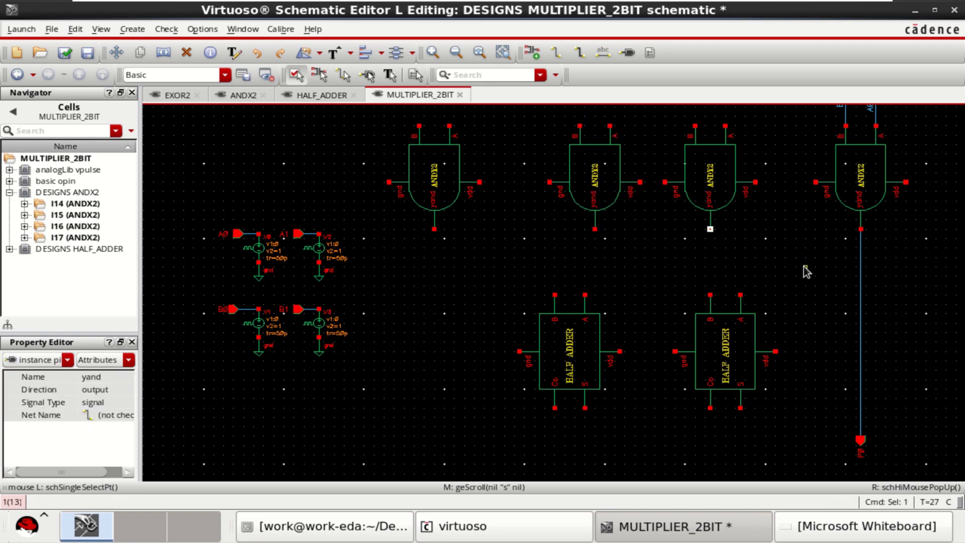
pyautogui.click(720, 170)
pyautogui.moveTo(719, 170); pyautogui.dragTo(754, 171)
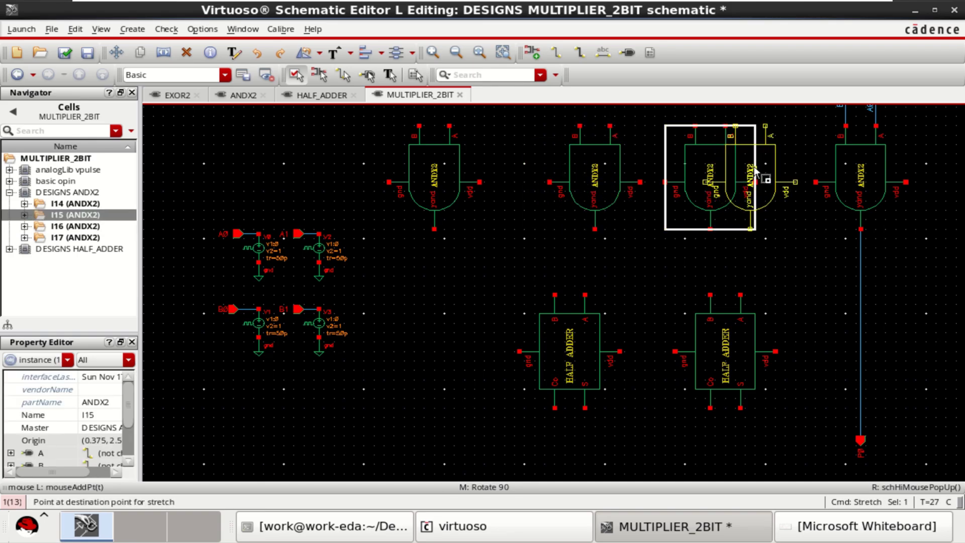
pyautogui.click(758, 172)
pyautogui.click(742, 171)
pyautogui.press('Escape')
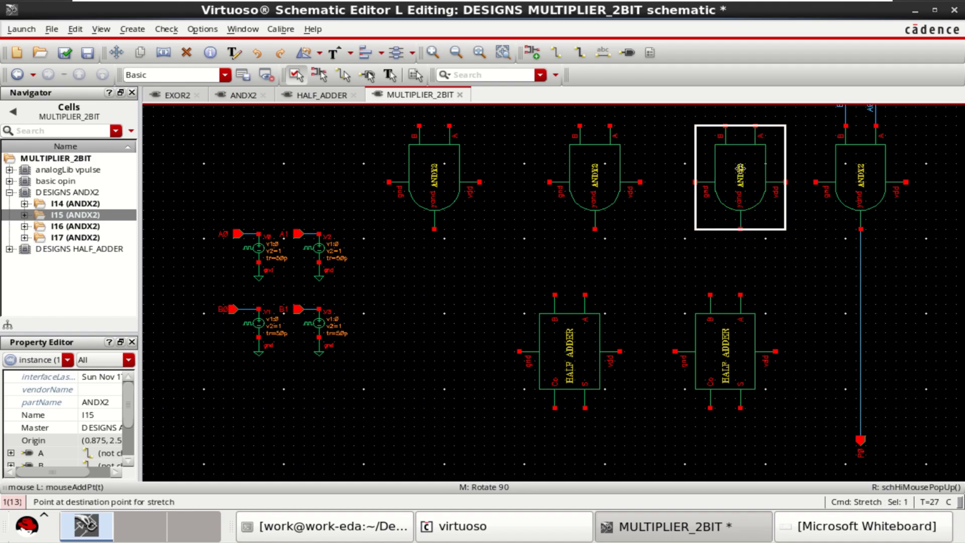
# - Wire the third and second AND gate outputs to the right half adder's A and B inputs
pyautogui.click(797, 266)
pyautogui.click(556, 52)
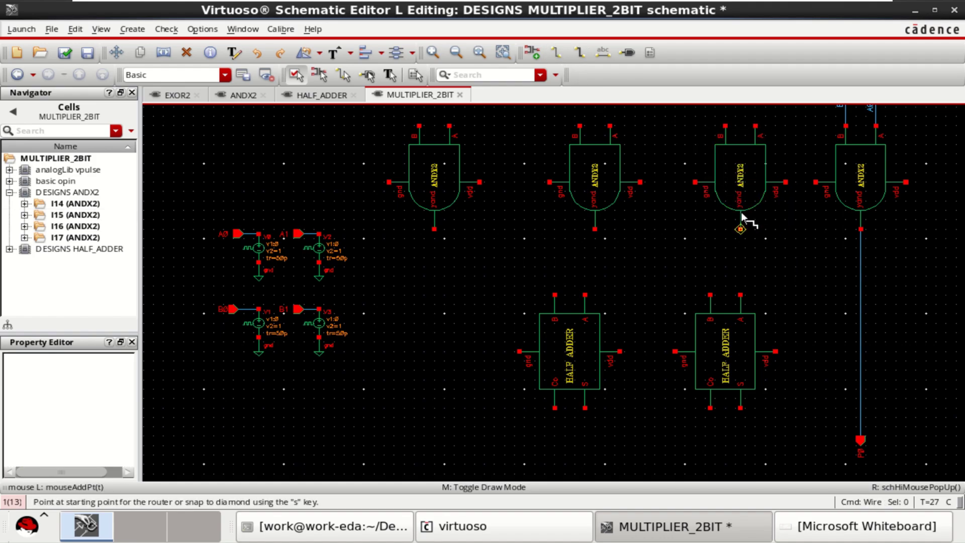
pyautogui.click(740, 228)
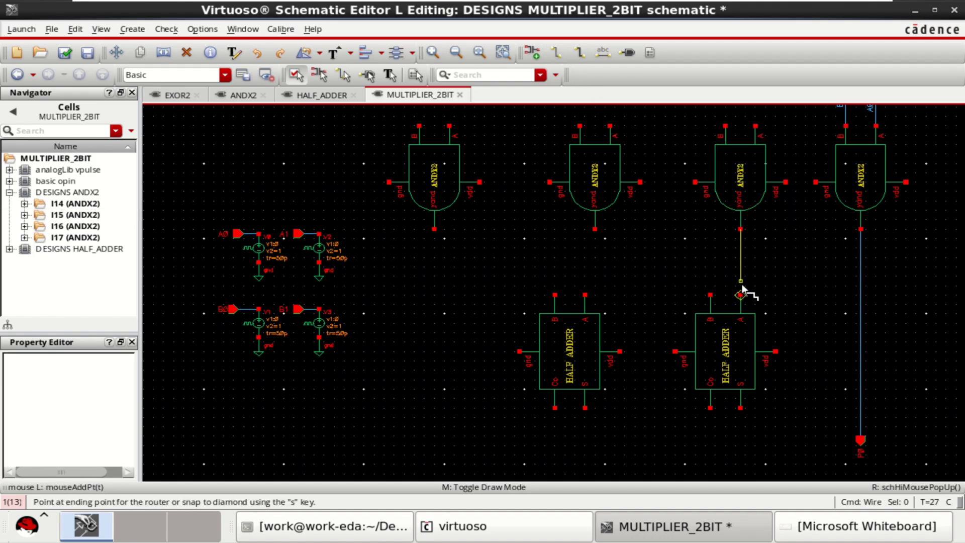
pyautogui.click(740, 284)
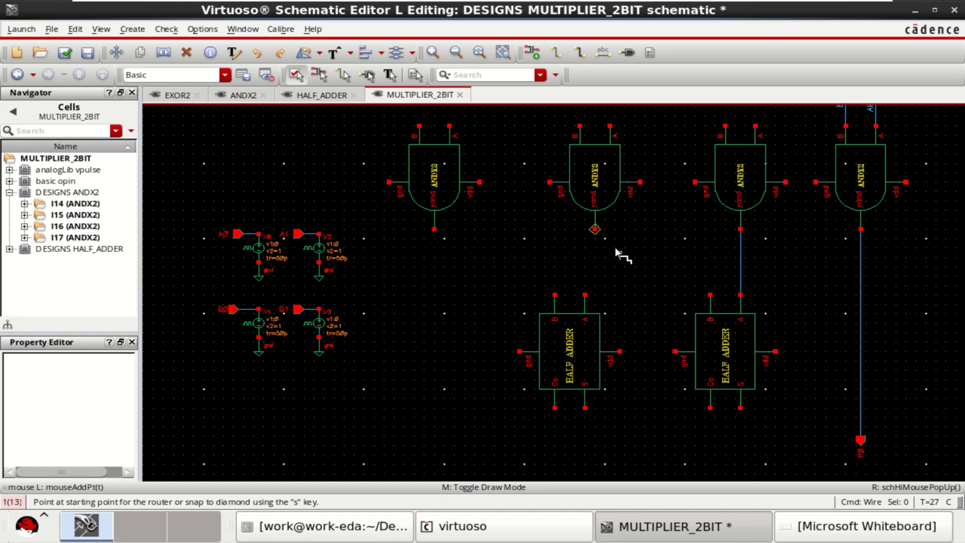
pyautogui.click(595, 229)
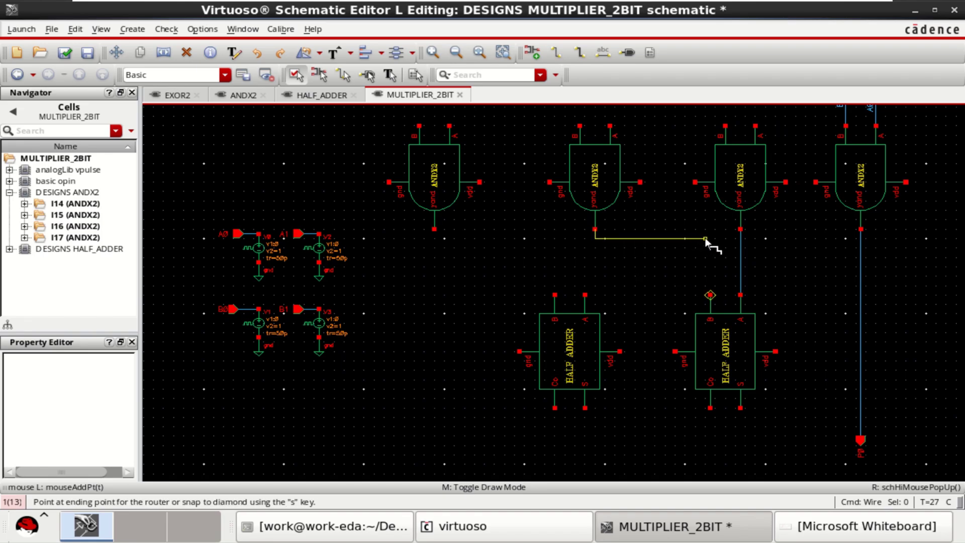
pyautogui.click(711, 295)
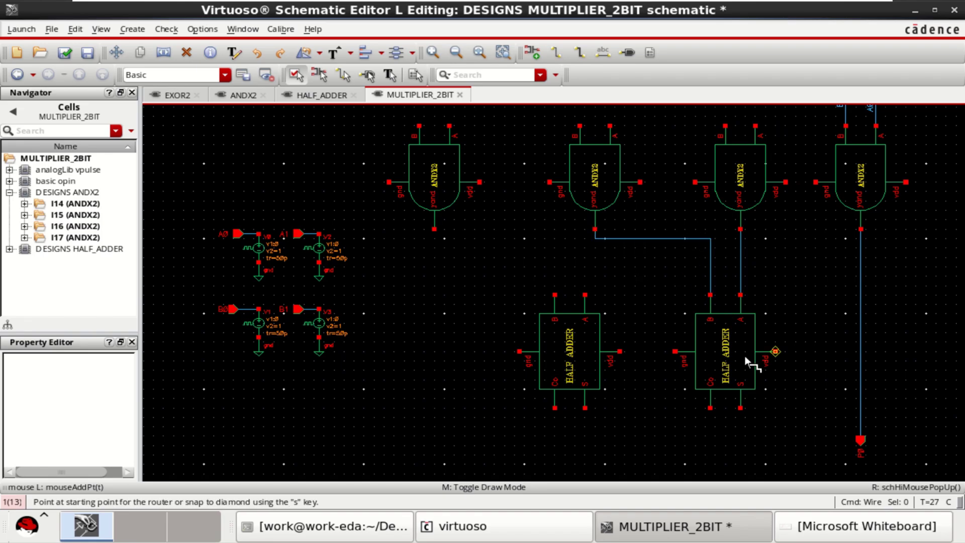
# - Stub the right half adder's S output downward and route its Co to the left half adder's A input
pyautogui.click(740, 408)
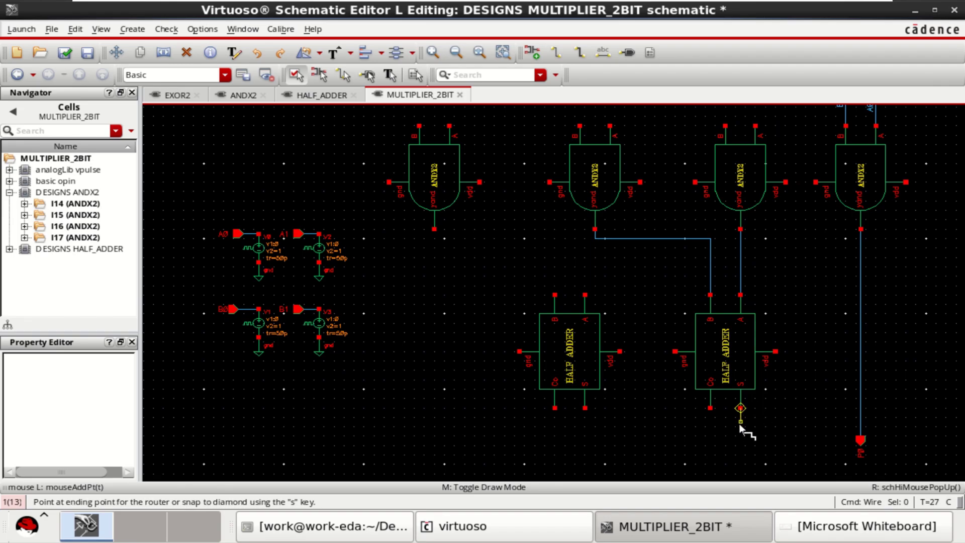
pyautogui.doubleClick(741, 431)
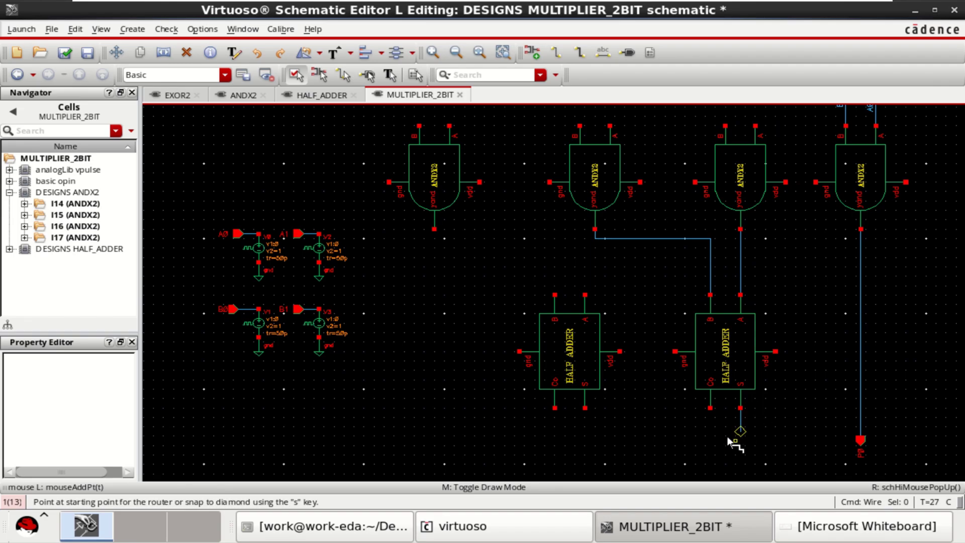
pyautogui.click(710, 409)
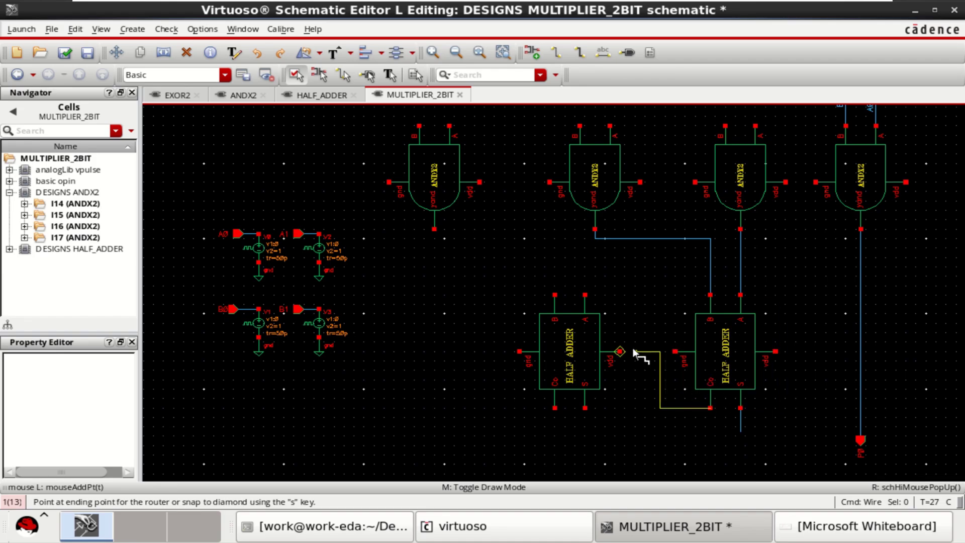
pyautogui.click(586, 297)
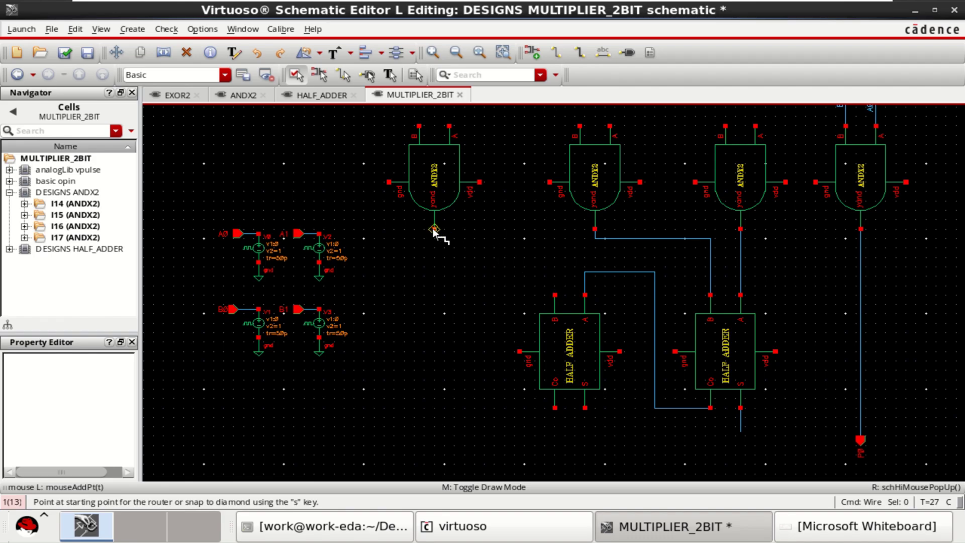
# - Stretch the leftmost AND gate I17 to the right
pyautogui.press('Escape')
pyautogui.click(433, 177)
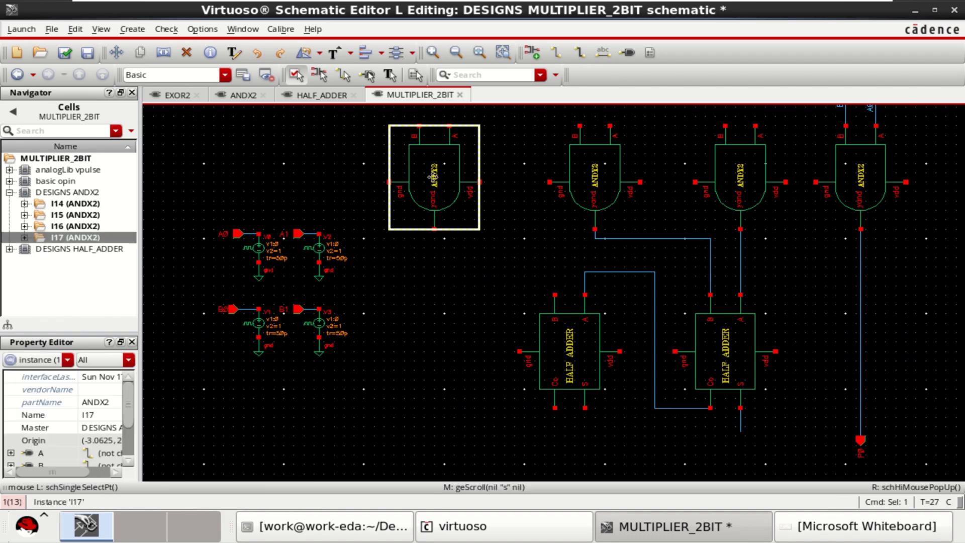
pyautogui.press('s')
pyautogui.click(434, 177)
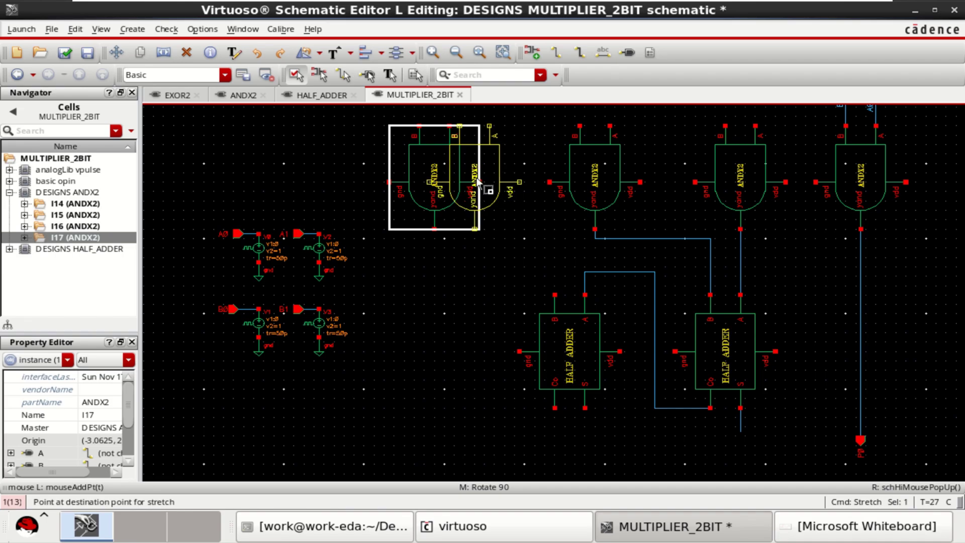
pyautogui.click(474, 180)
pyautogui.click(463, 280)
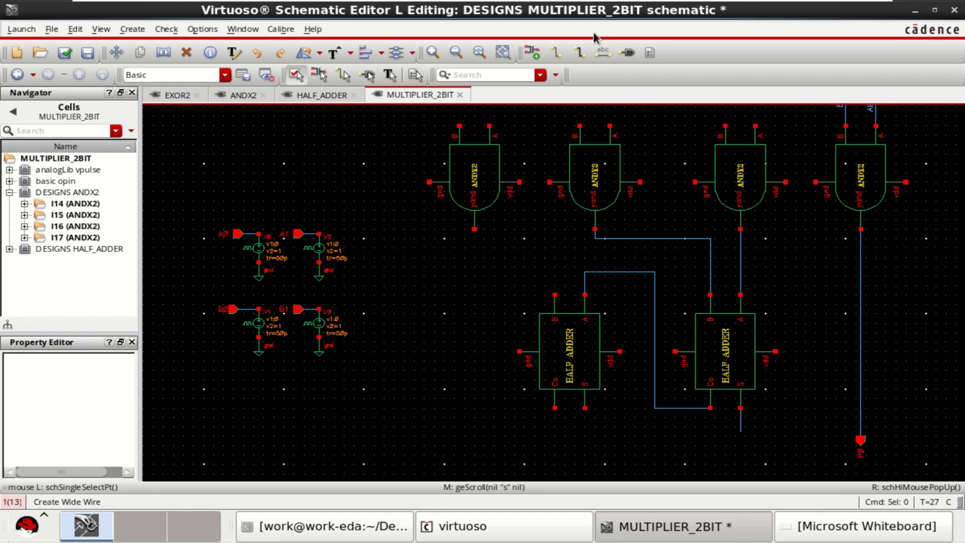
# - Wire I17's output to the left half adder's B input and stub its S and Co outputs downward
pyautogui.click(555, 53)
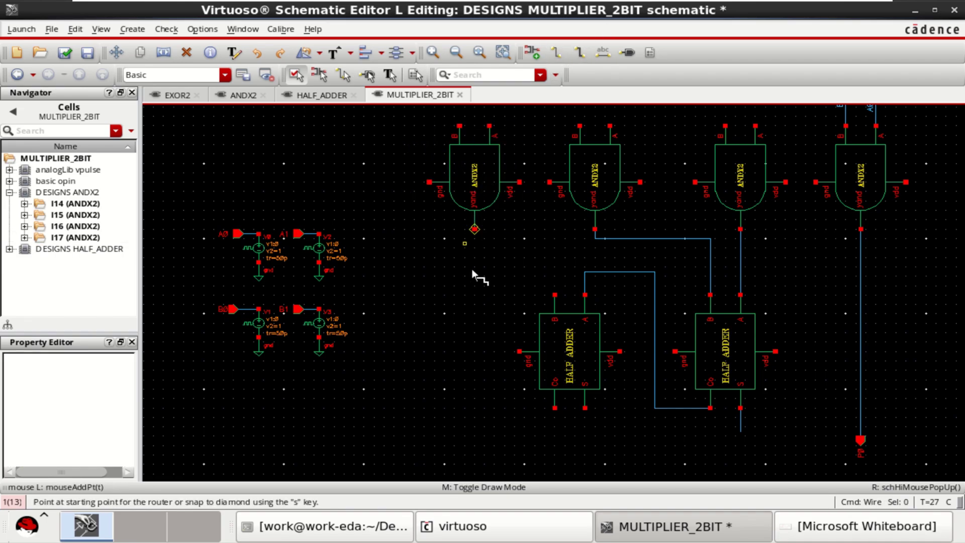
pyautogui.click(474, 230)
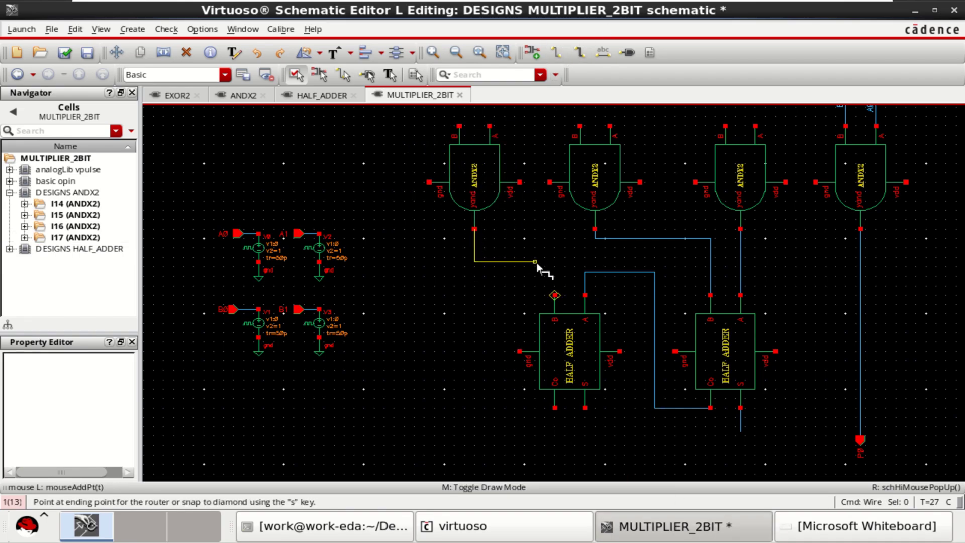
pyautogui.click(555, 295)
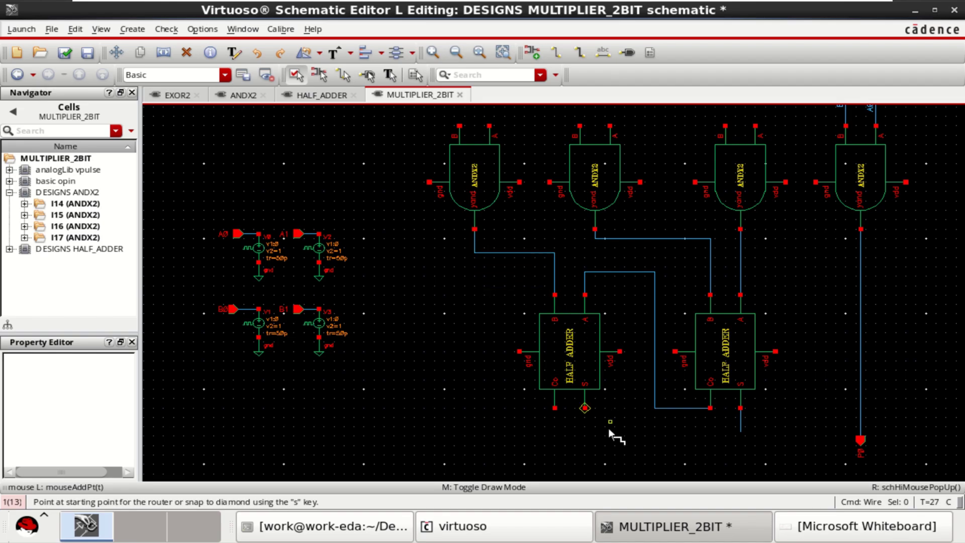
pyautogui.click(585, 408)
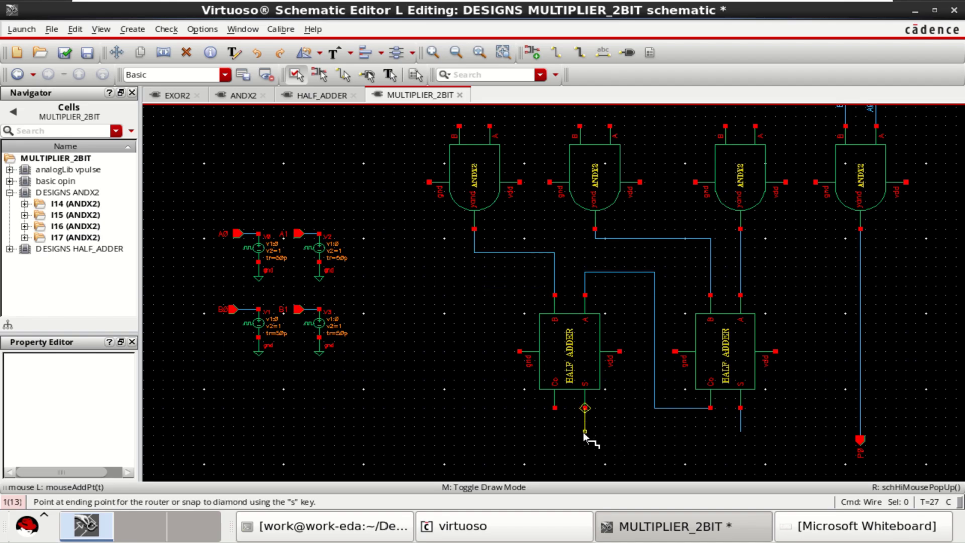
pyautogui.doubleClick(585, 433)
pyautogui.click(555, 408)
pyautogui.doubleClick(554, 432)
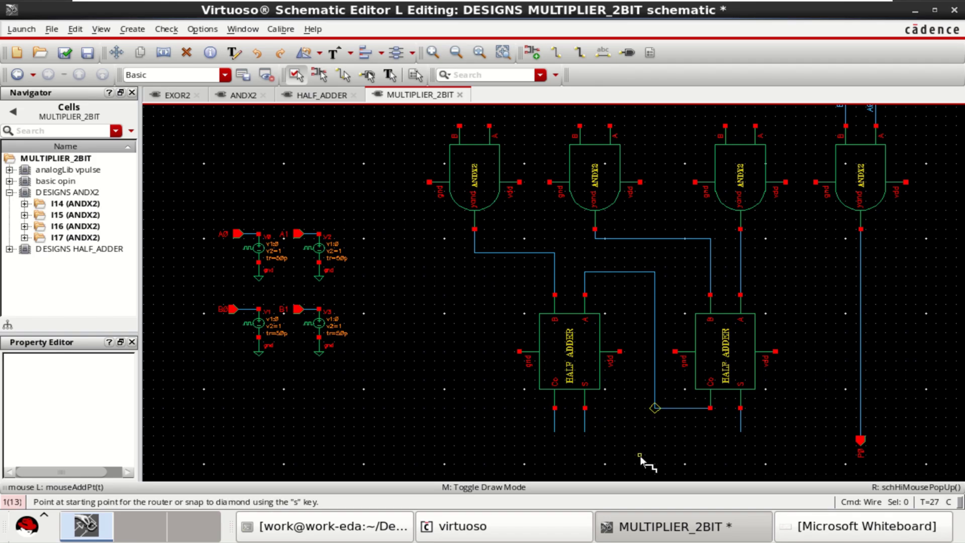
pyautogui.press('Escape')
# - Create output pins P1, P2, P3 and place them on the half adders' output wire ends
pyautogui.click(627, 53)
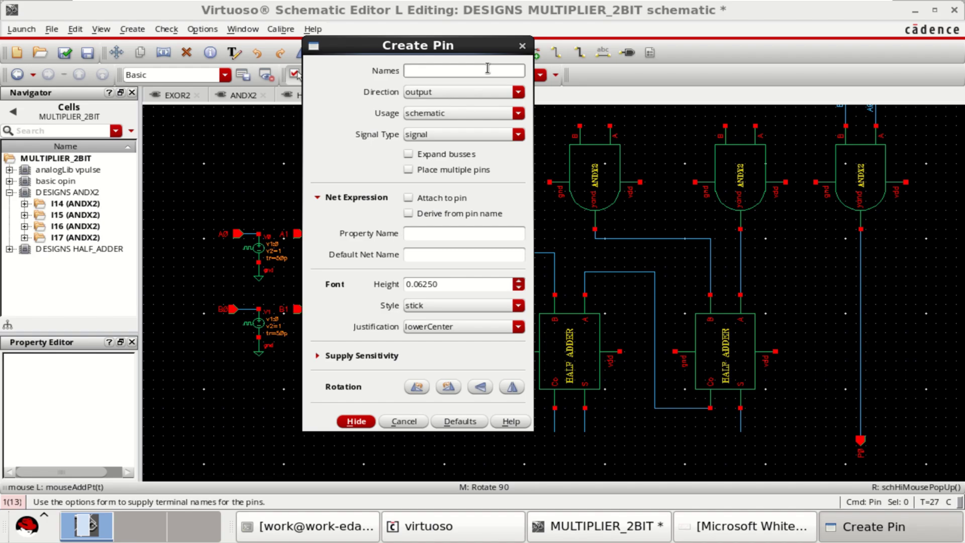
pyautogui.write('P1 P2 P3')
pyautogui.click(355, 421)
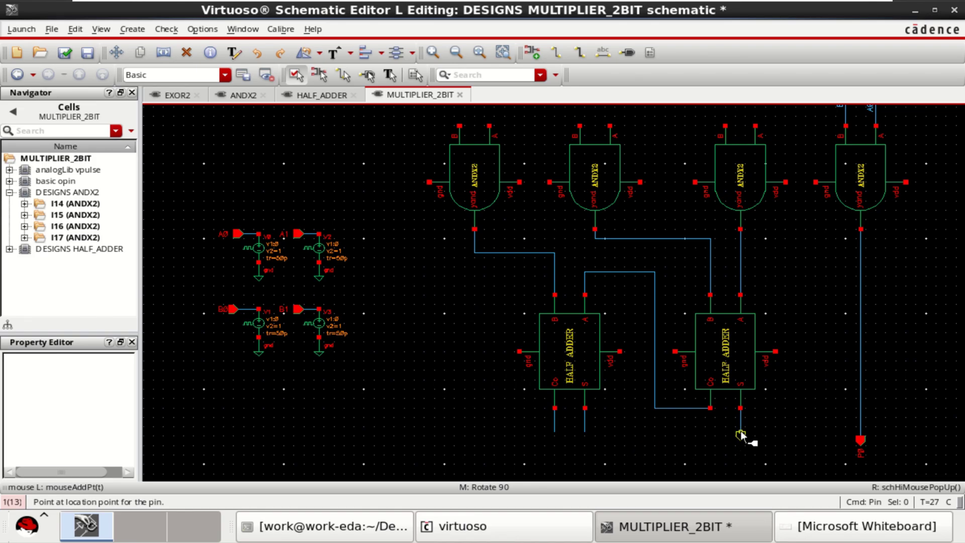
pyautogui.click(741, 434)
pyautogui.click(554, 432)
pyautogui.press('Escape')
pyautogui.press('f')
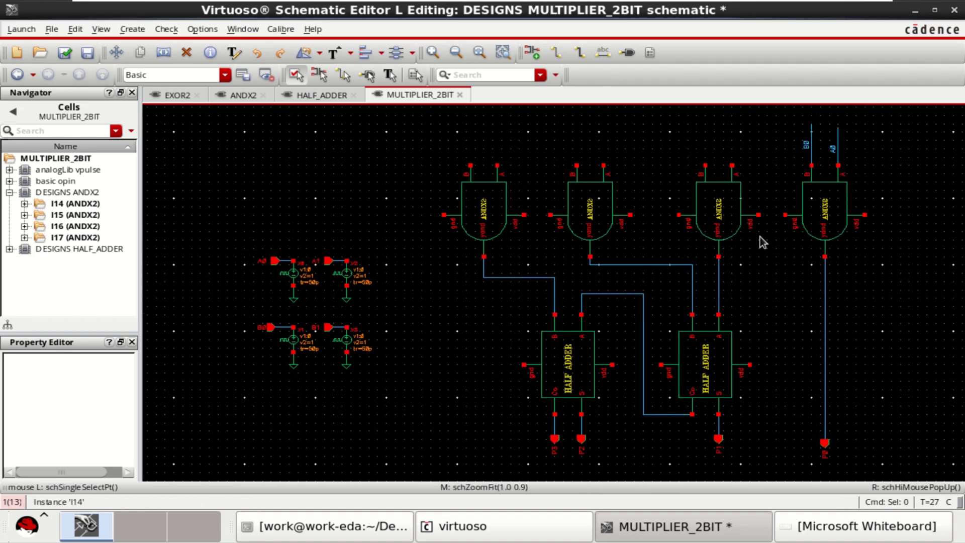
pyautogui.click(818, 530)
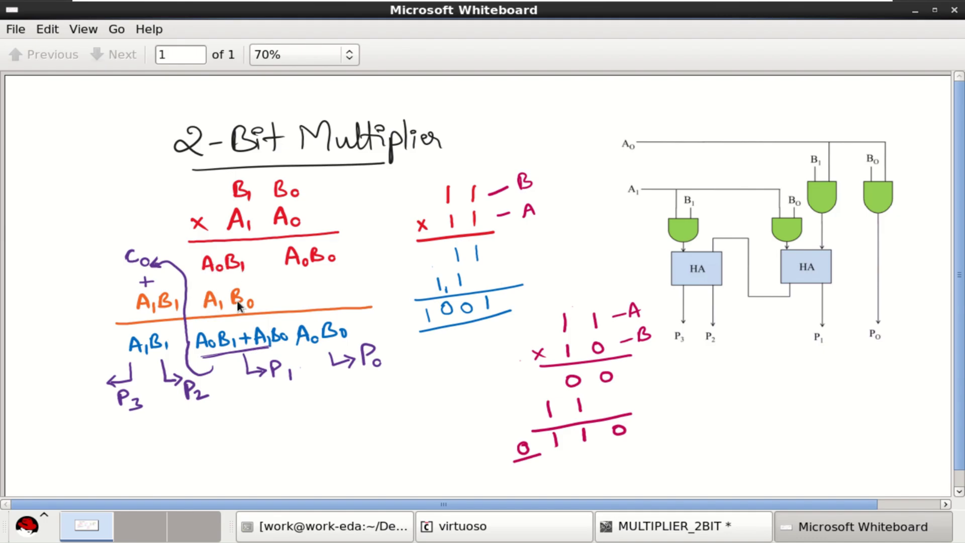
pyautogui.click(849, 533)
pyautogui.click(848, 533)
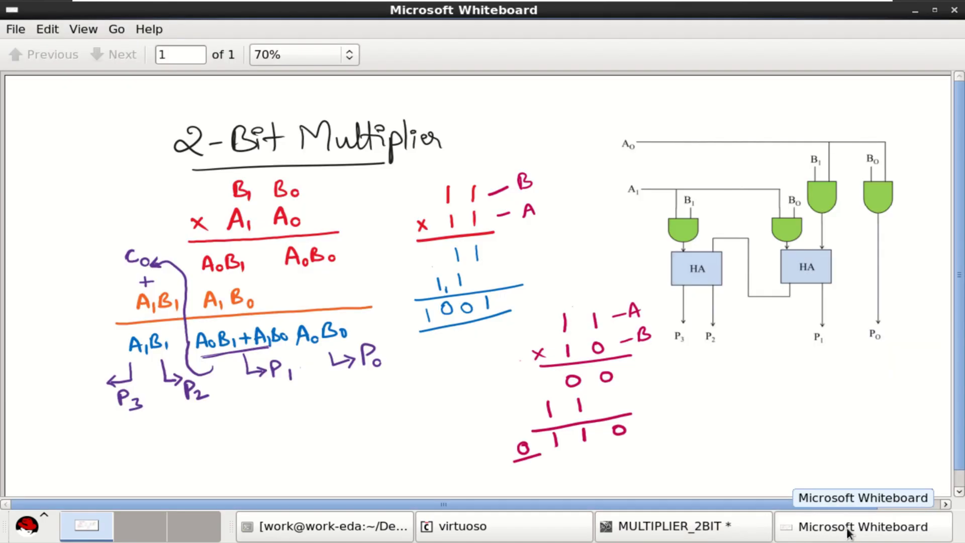
pyautogui.click(848, 532)
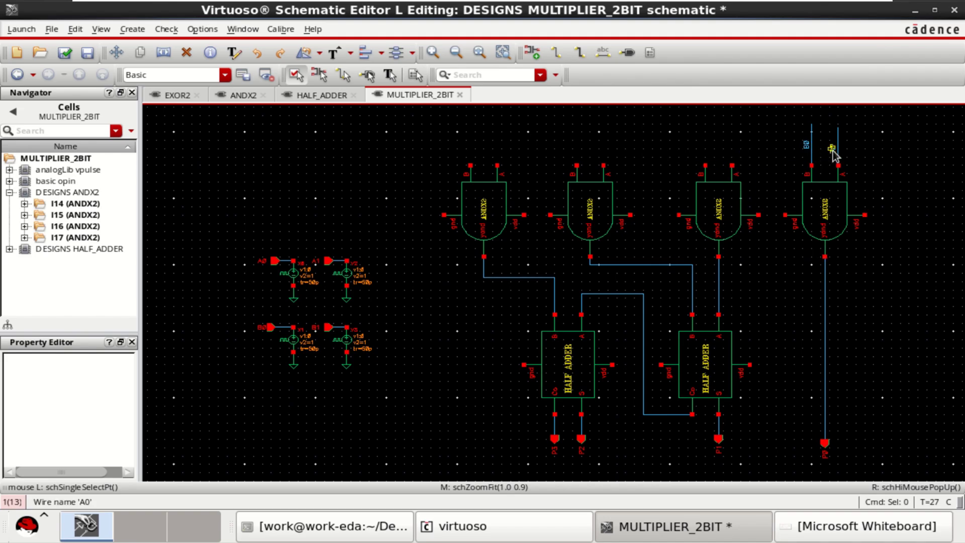
# - Connect the A0 net to the third AND gate's A input and draw a lead up from its B input
pyautogui.hotkey('shift', 'w')
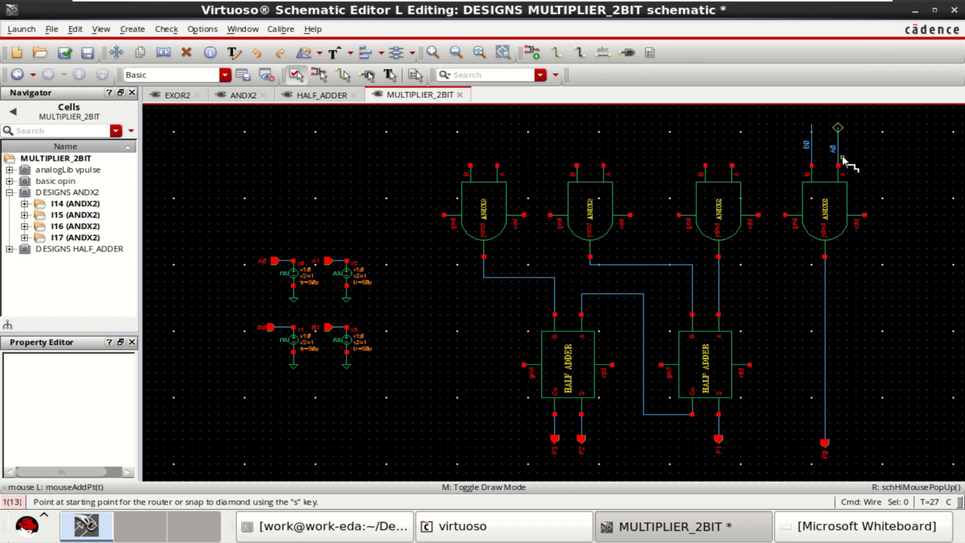
pyautogui.click(837, 157)
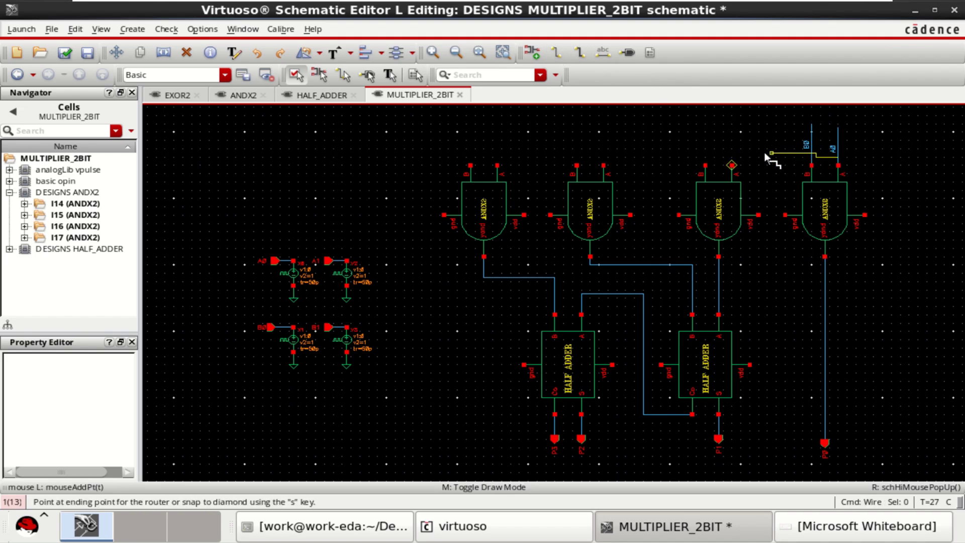
pyautogui.click(732, 162)
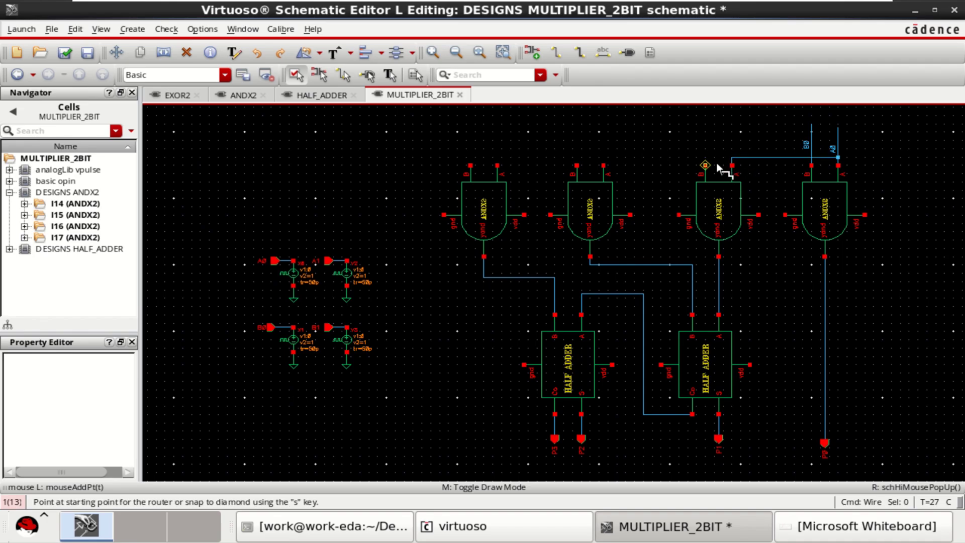
pyautogui.click(704, 162)
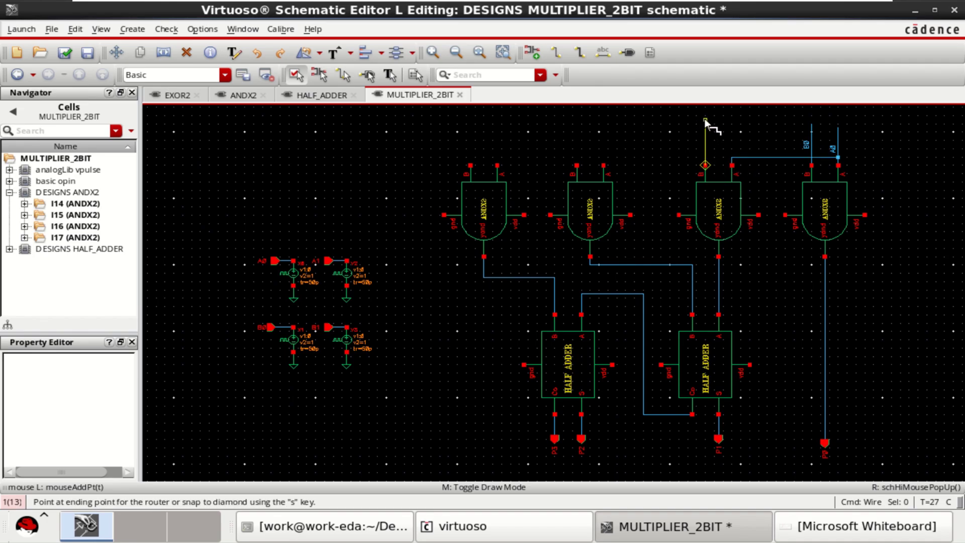
pyautogui.click(705, 120)
pyautogui.click(599, 53)
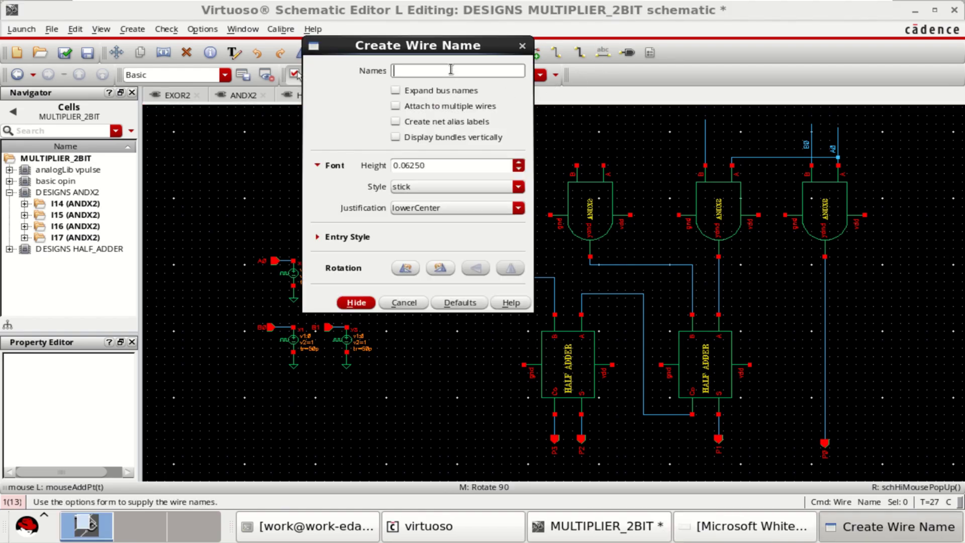
# - Place the net label B1 on the new upward wire at the third AND gate's B input
pyautogui.write('B1')
pyautogui.click(355, 303)
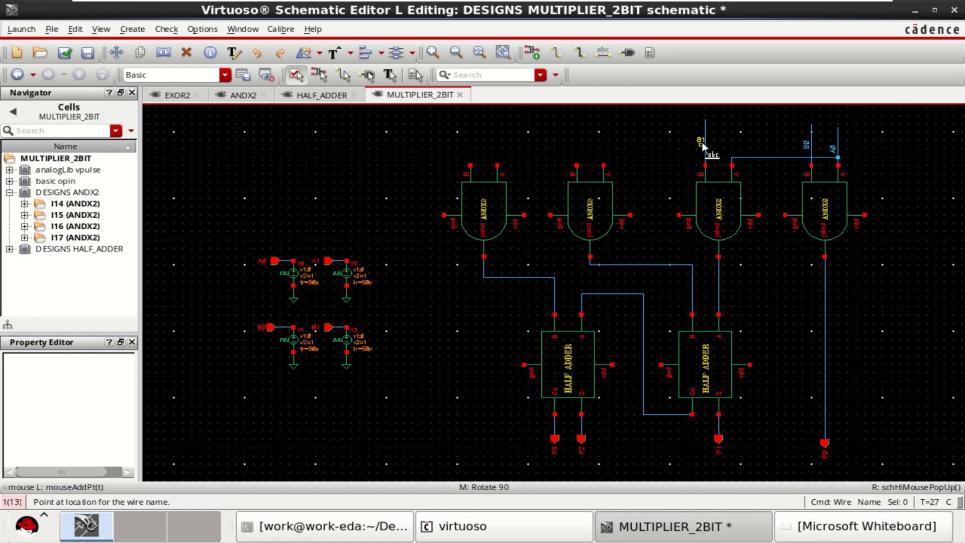
pyautogui.click(705, 146)
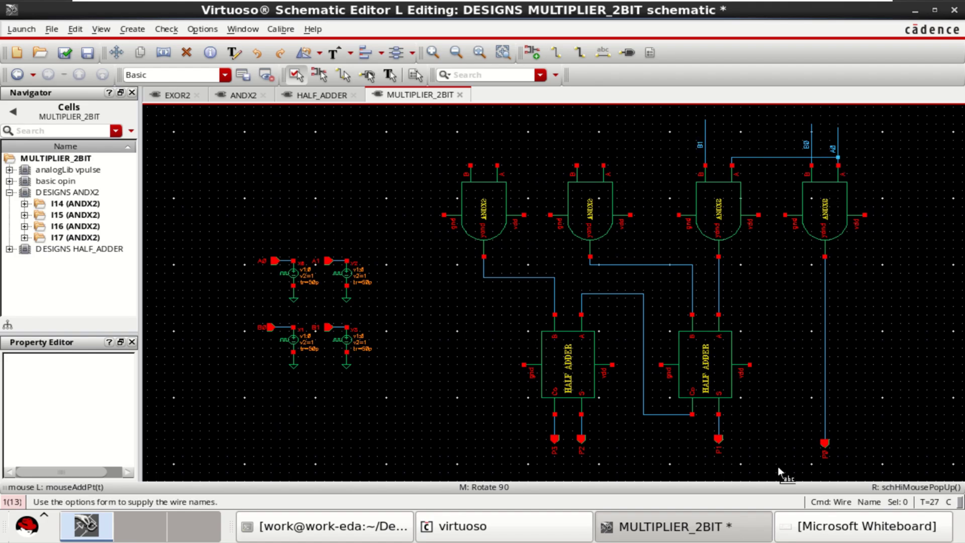
# - Wire the B0 net to the second AND gate's B input and run a wire up from its A input
pyautogui.click(846, 526)
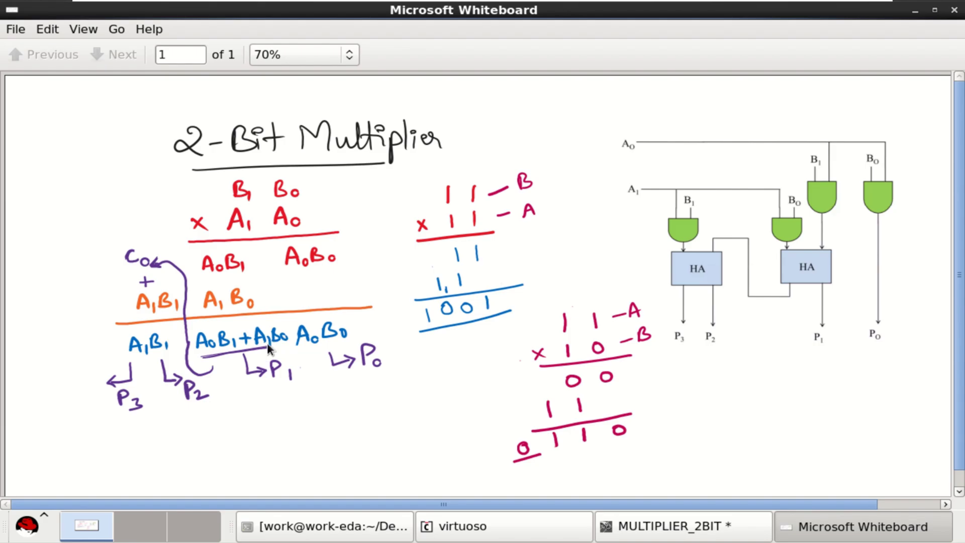
pyautogui.click(844, 531)
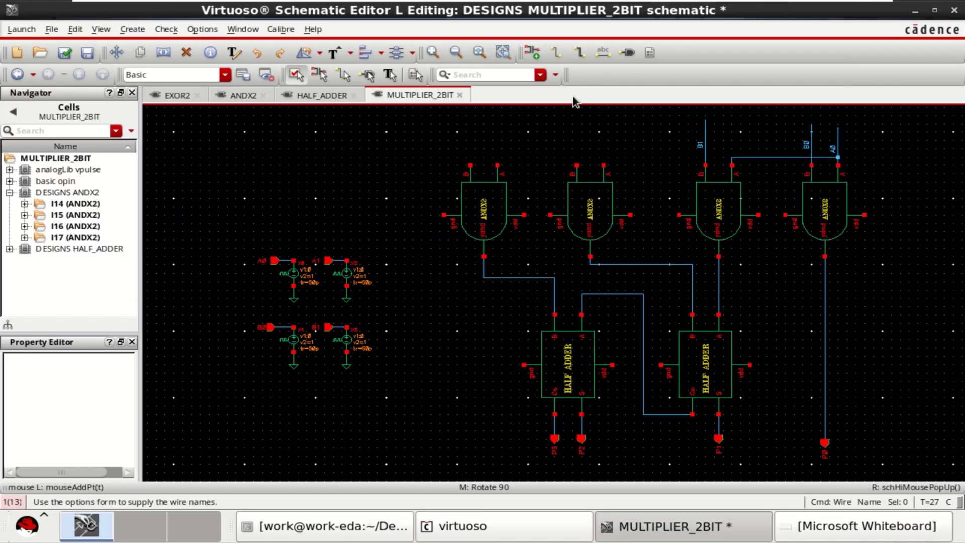
pyautogui.click(553, 56)
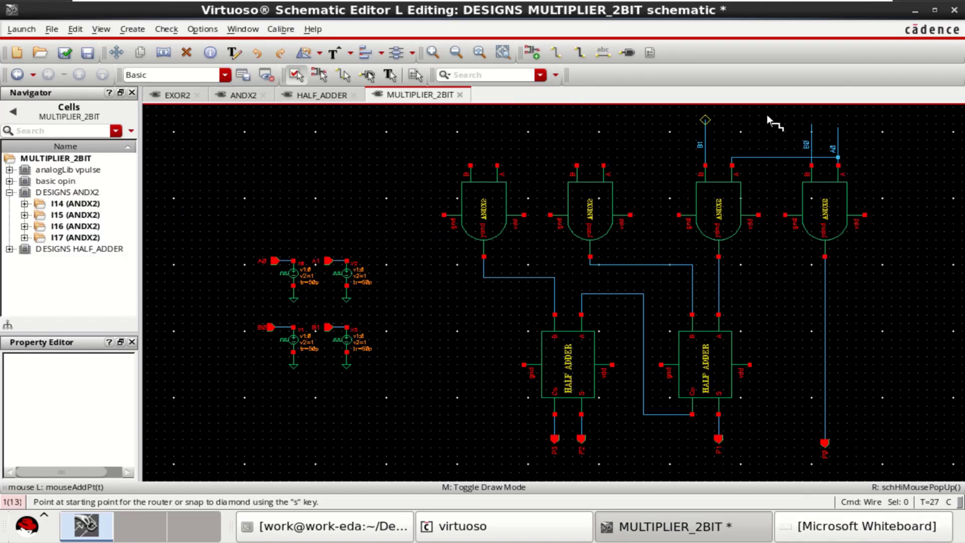
pyautogui.click(811, 147)
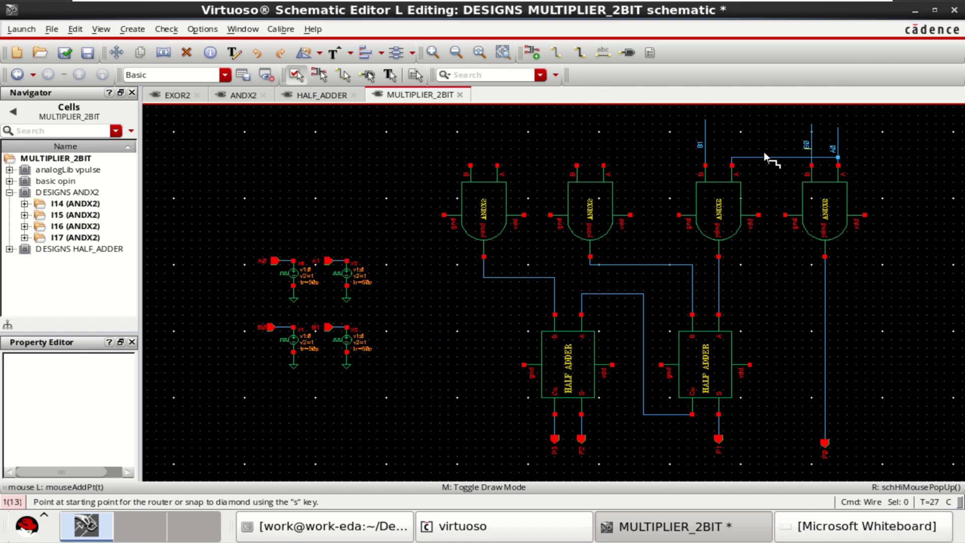
pyautogui.click(577, 150)
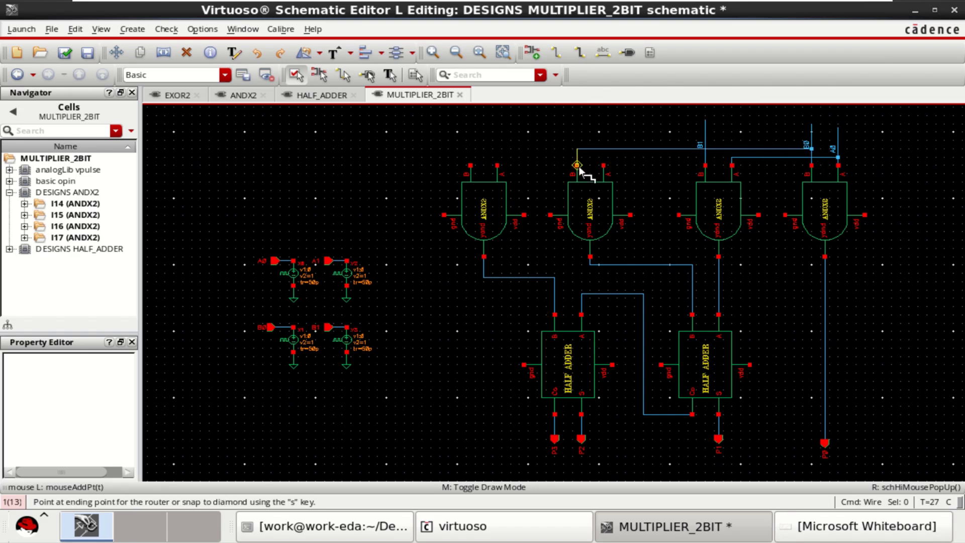
pyautogui.click(605, 159)
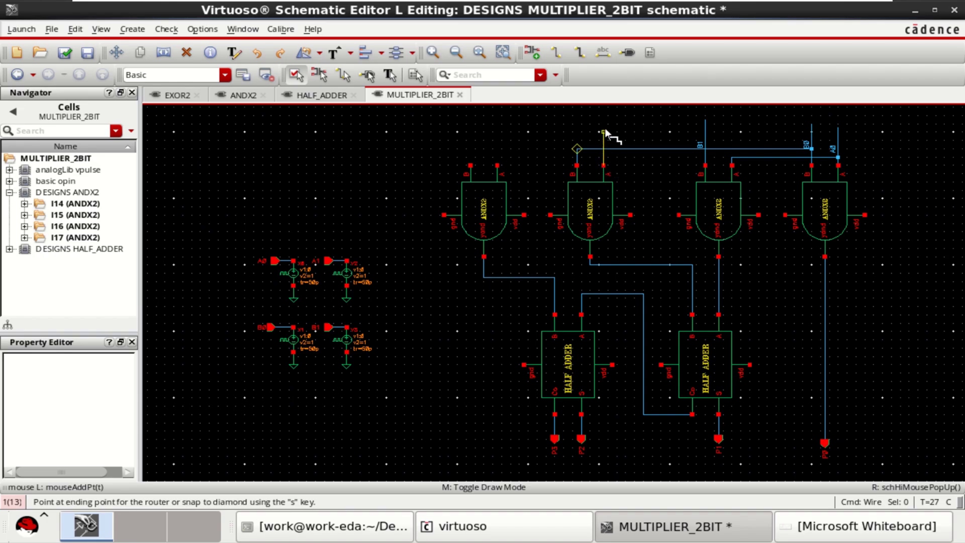
pyautogui.click(611, 125)
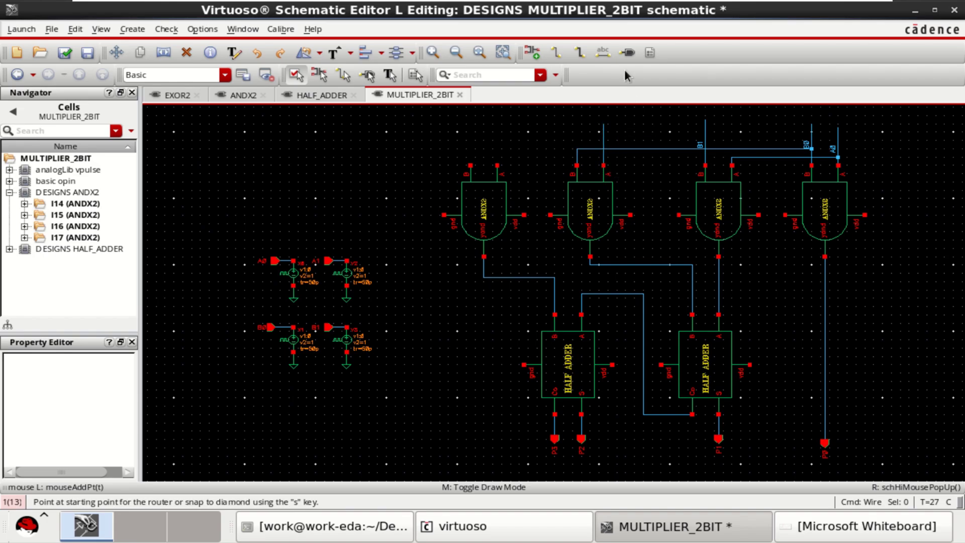
# - Label the second AND gate's new A input wire A1, then minimize the whiteboard notes
pyautogui.press('l')
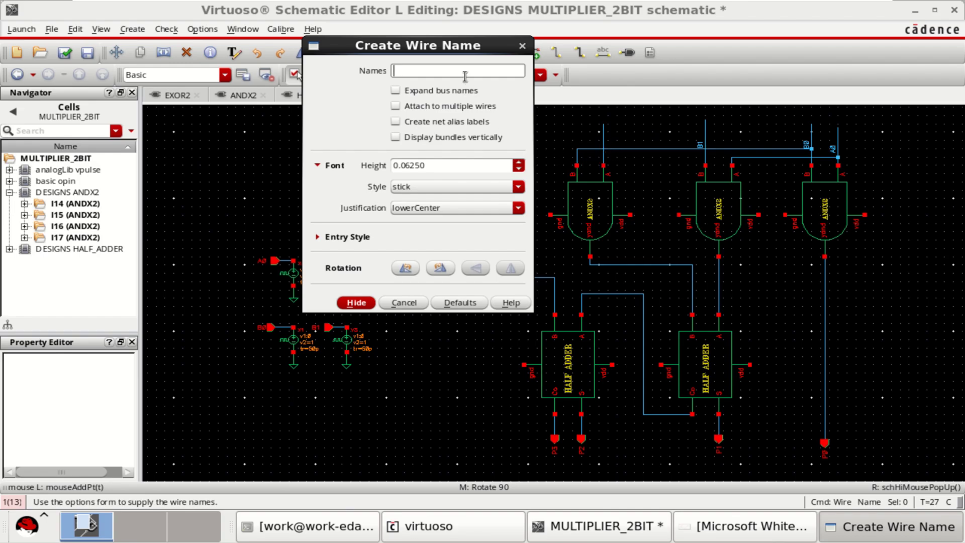
pyautogui.write('A1')
pyautogui.click(356, 302)
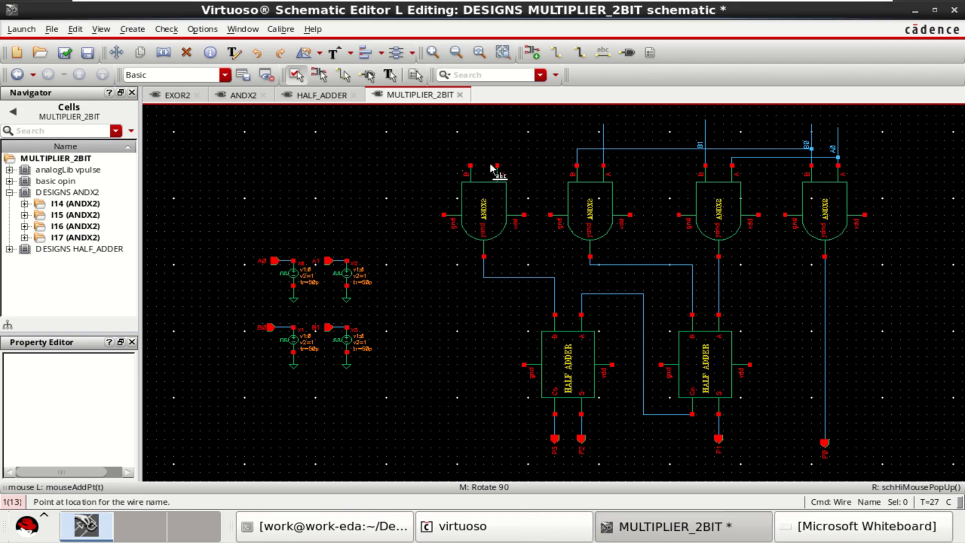
pyautogui.click(603, 145)
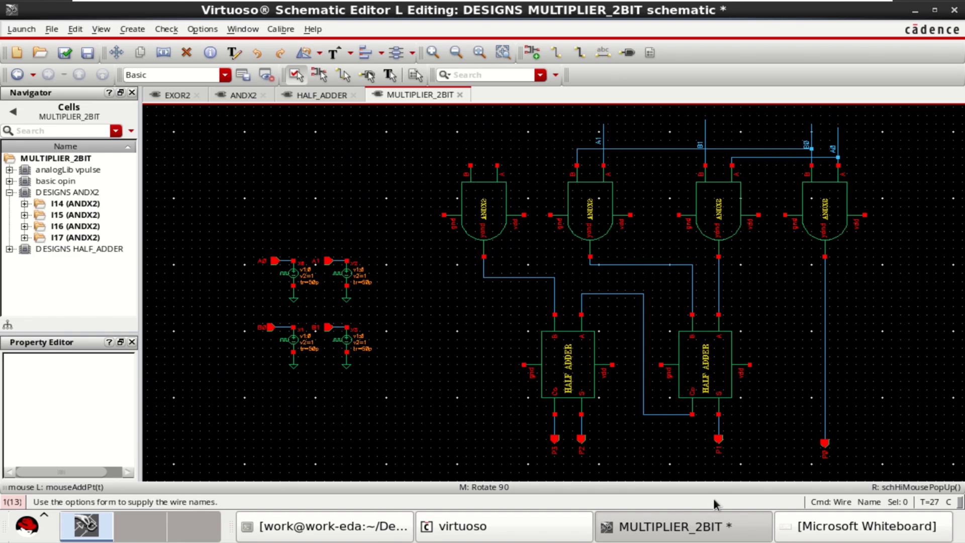
pyautogui.click(883, 532)
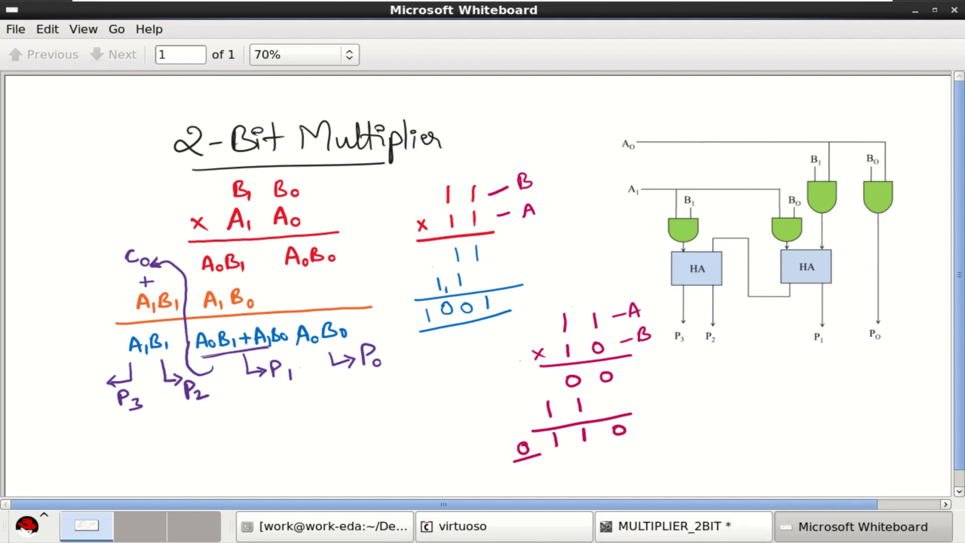
pyautogui.click(865, 526)
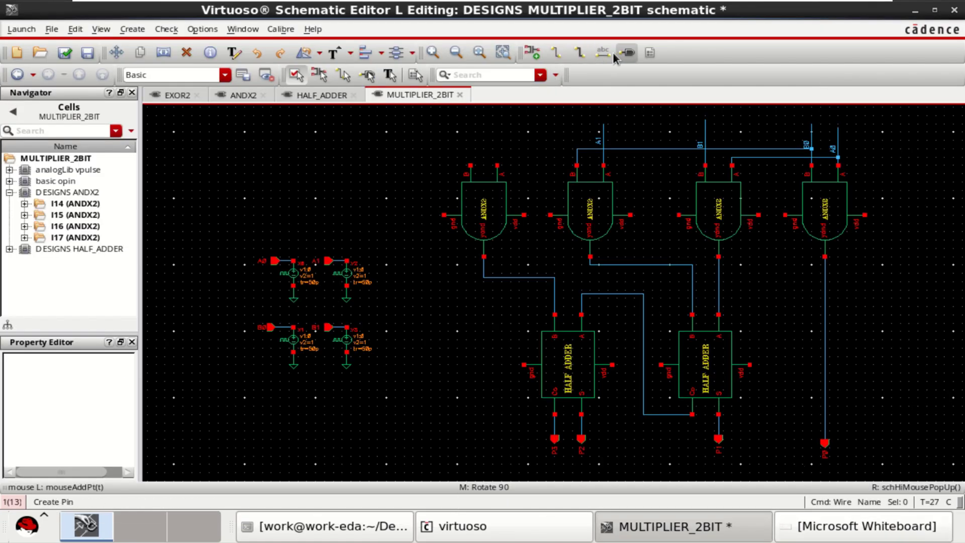
# - Draw wires straight up from the leftmost AND gate's A and B input pins
pyautogui.click(556, 52)
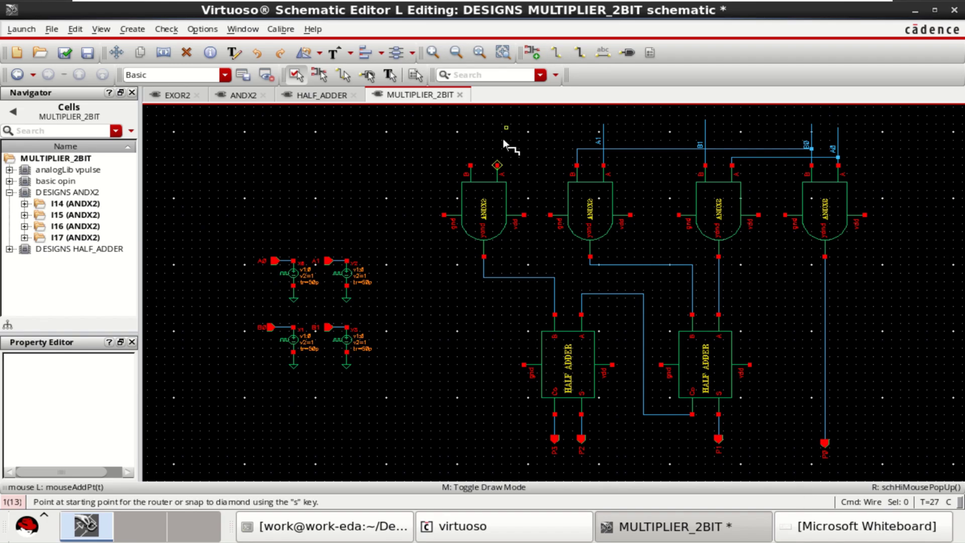
pyautogui.click(497, 165)
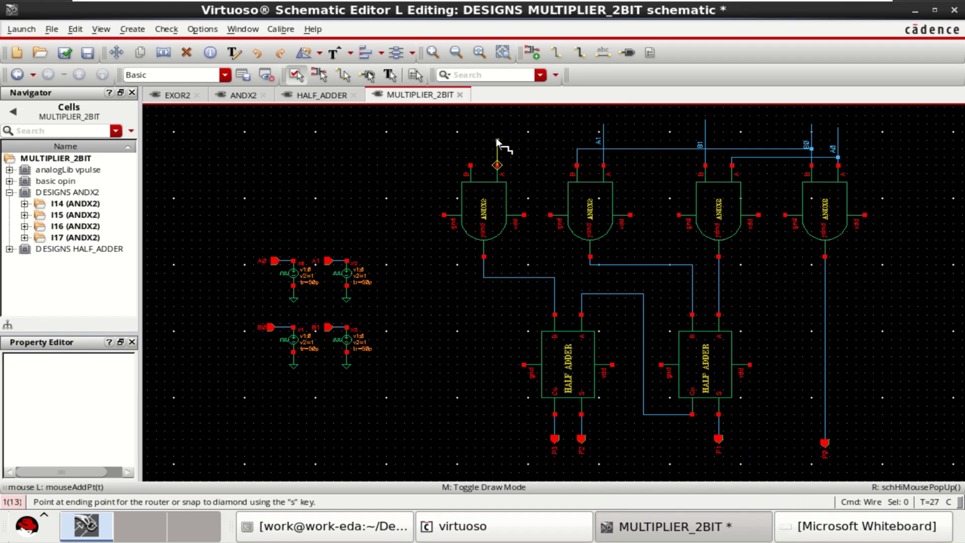
pyautogui.click(497, 136)
pyautogui.click(471, 165)
pyautogui.click(471, 135)
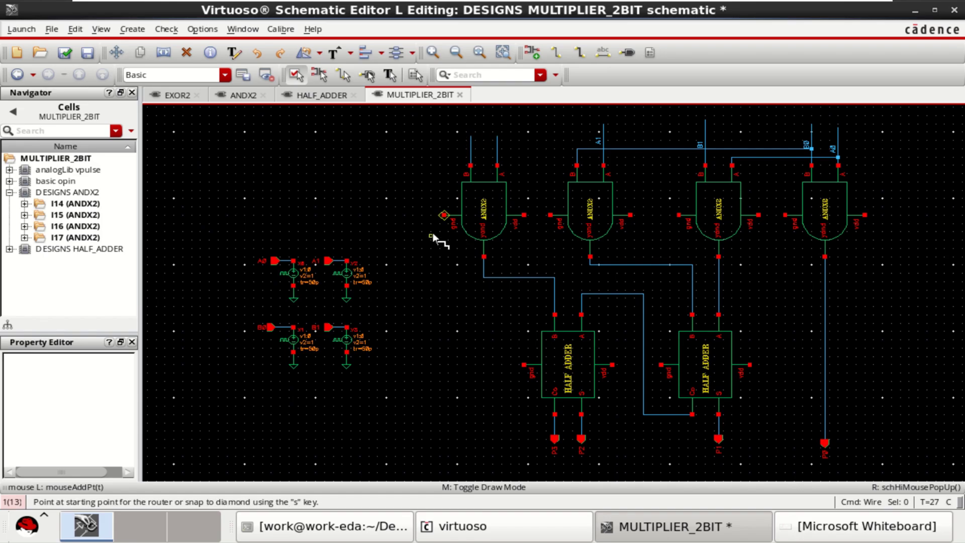
pyautogui.press('Escape')
# - Label the leftmost gate's A and B input wires A1 and B1
pyautogui.click(605, 53)
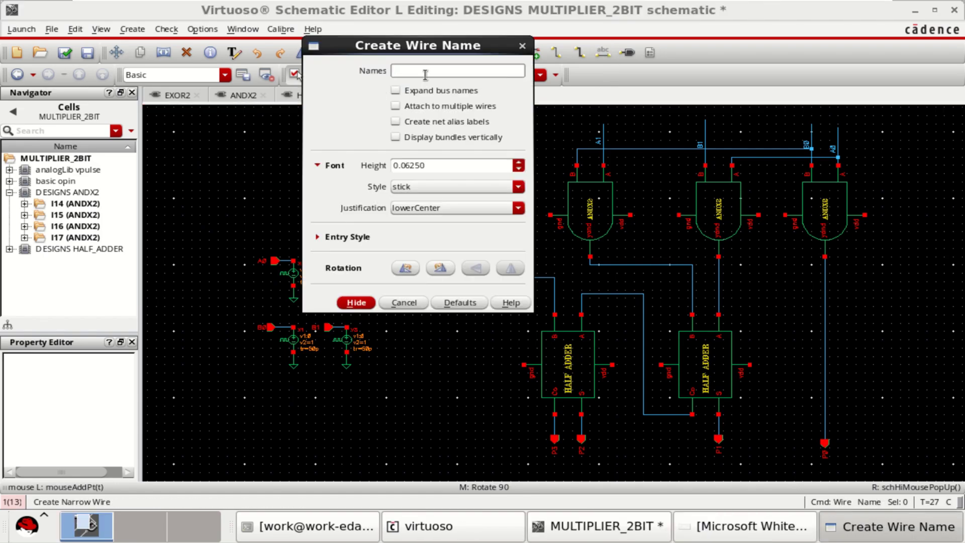
pyautogui.click(427, 74)
pyautogui.write('A1 B1')
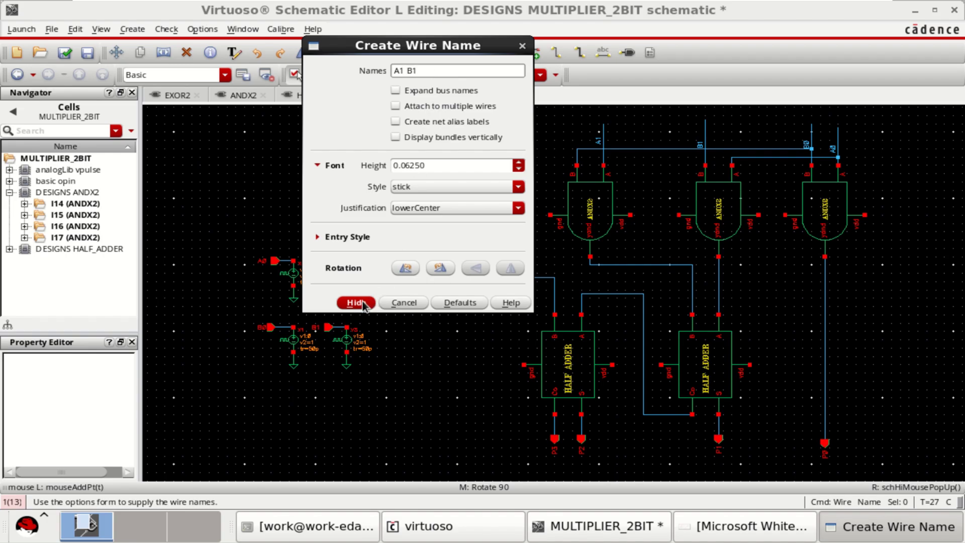
pyautogui.click(362, 303)
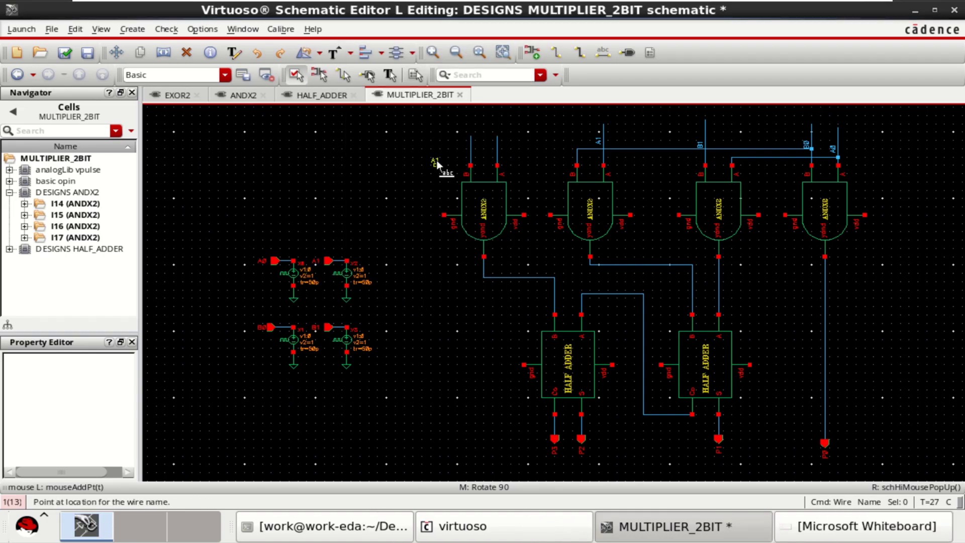
pyautogui.click(497, 147)
pyautogui.click(471, 150)
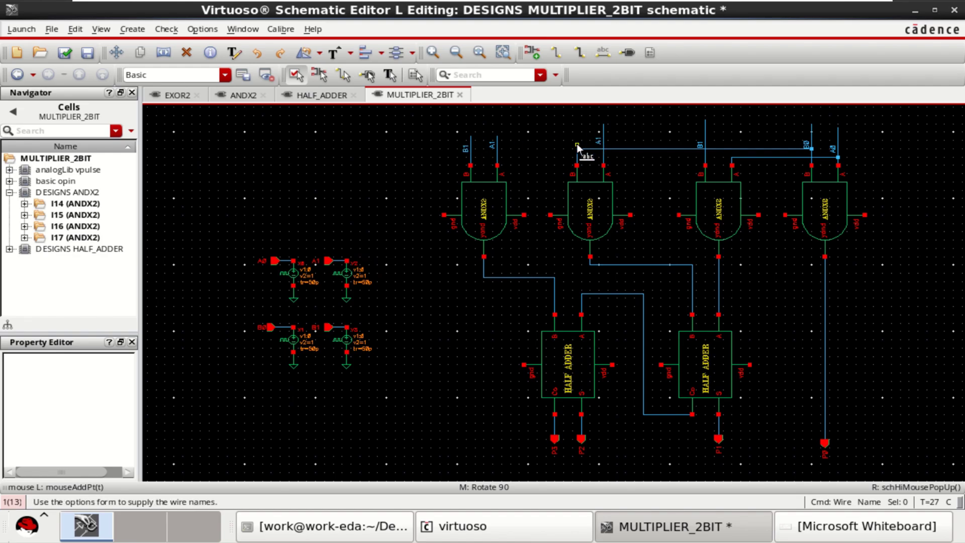
pyautogui.press('Escape')
# - Inspect the A1, B1, B0 and A0 wires, leaving them unchanged, and fit the schematic
pyautogui.click(603, 128)
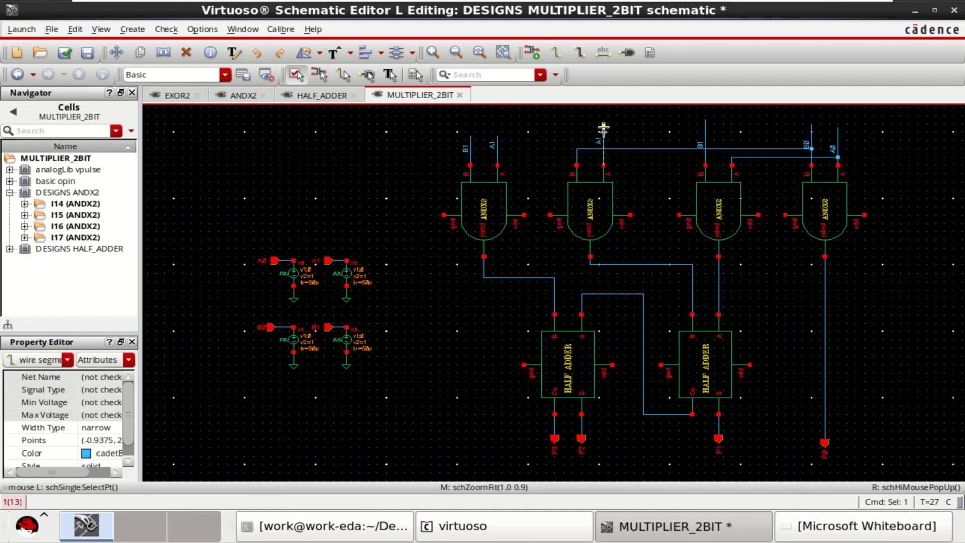
pyautogui.click(653, 128)
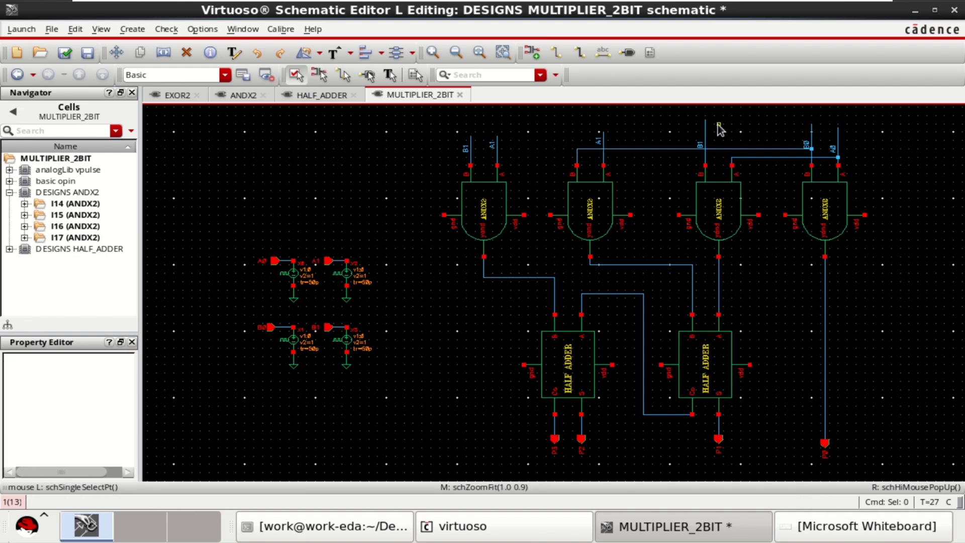
pyautogui.click(705, 126)
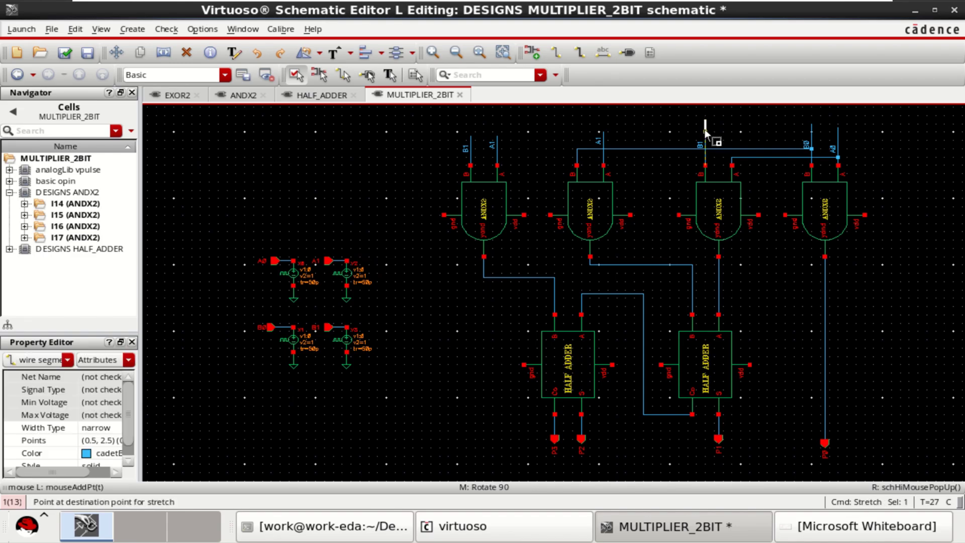
pyautogui.click(792, 130)
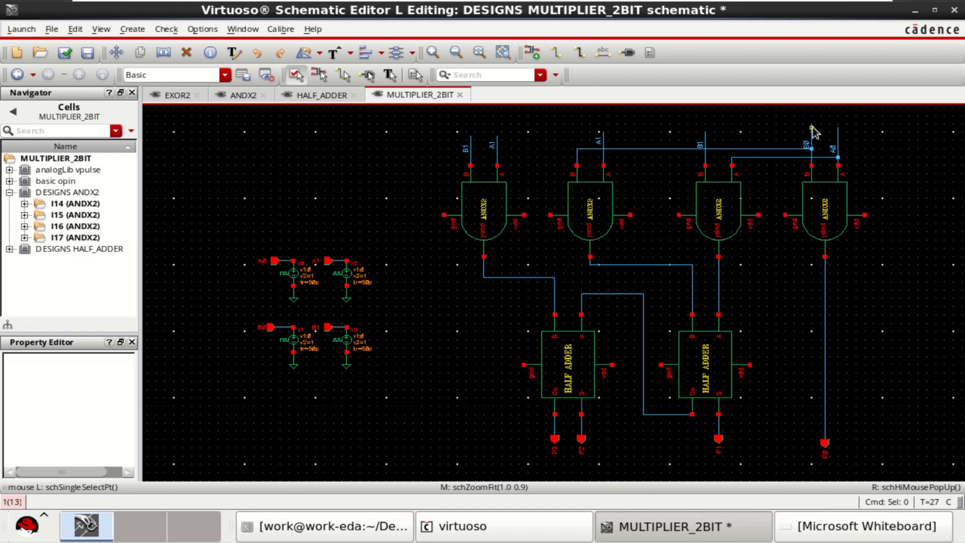
pyautogui.click(812, 126)
pyautogui.press('s')
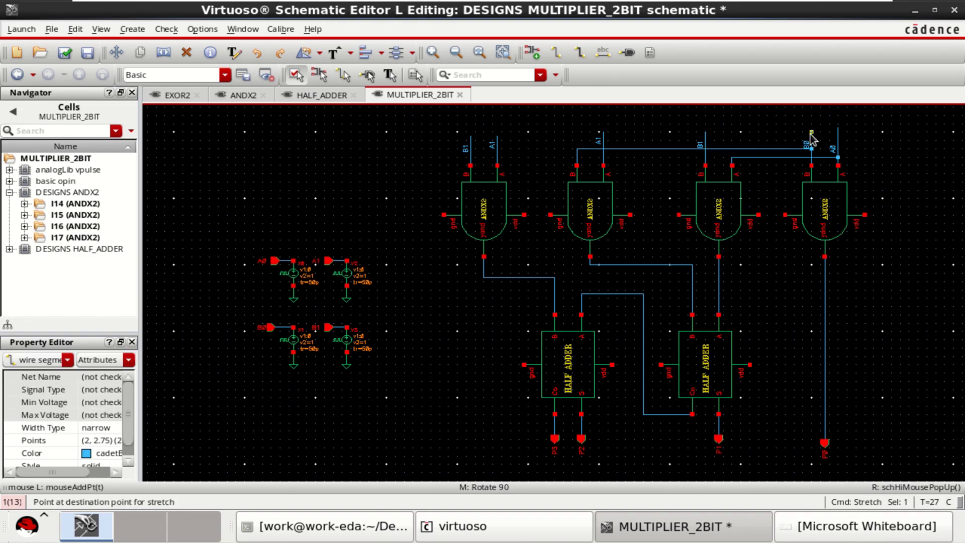
pyautogui.press('Escape')
pyautogui.click(837, 132)
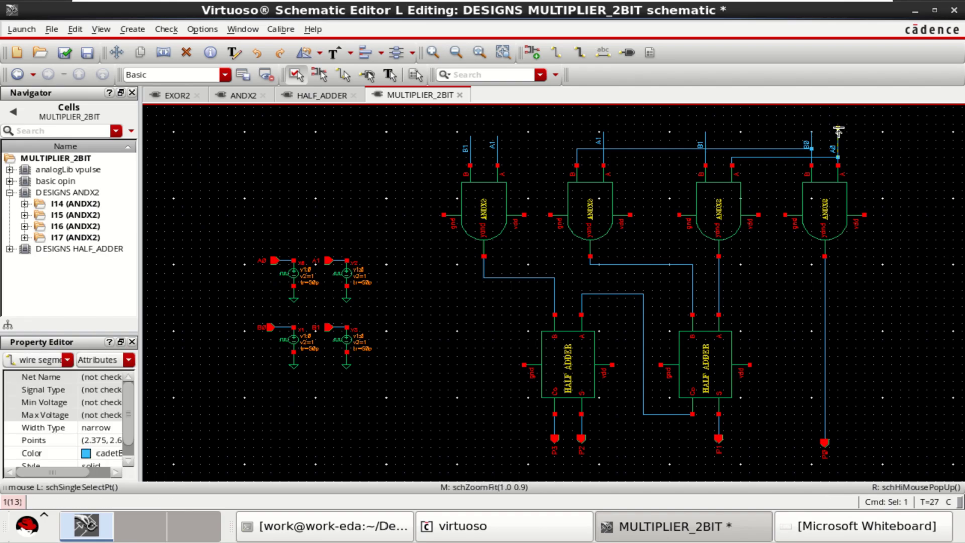
pyautogui.press('s')
pyautogui.press('Escape')
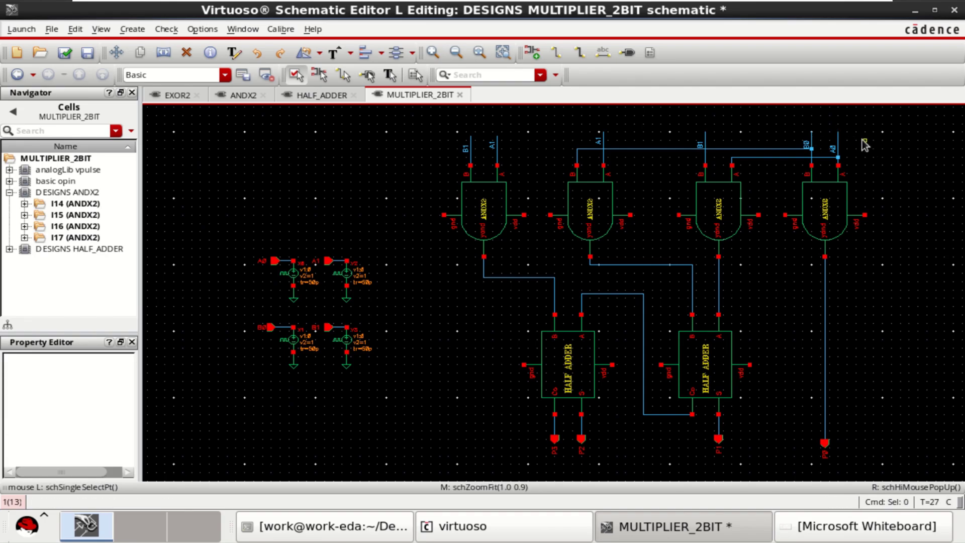
pyautogui.press('f')
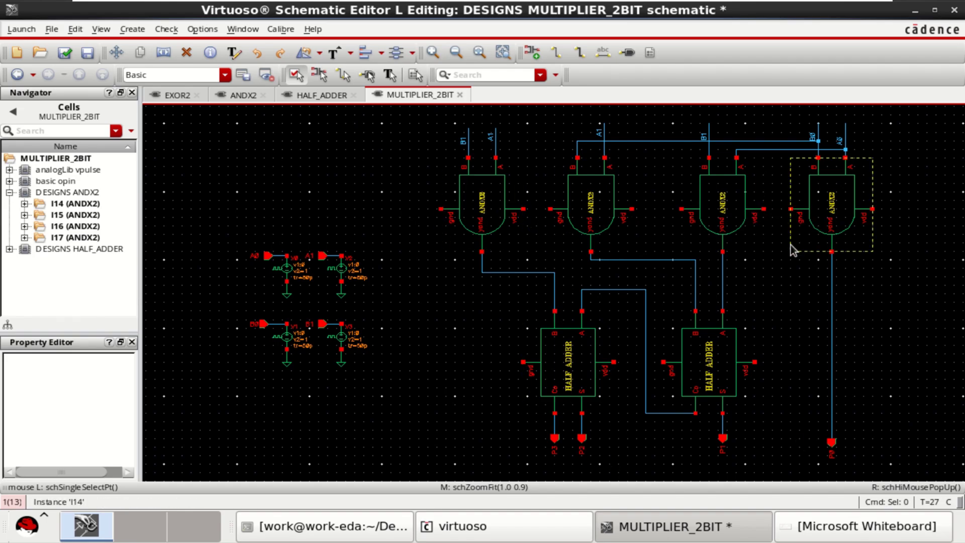
# - Box-select the four vpulse sources and move them slightly to the right
pyautogui.moveTo(228, 230); pyautogui.dragTo(394, 401)
pyautogui.press('s')
pyautogui.click(344, 344)
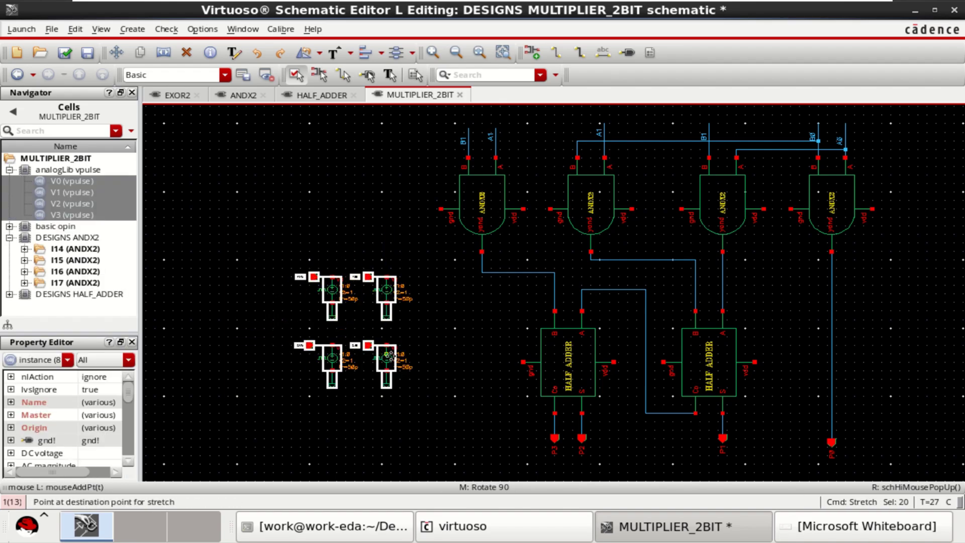
pyautogui.click(390, 356)
# - Join the four AND gates' vdd pins along one shared supply wire
pyautogui.click(556, 52)
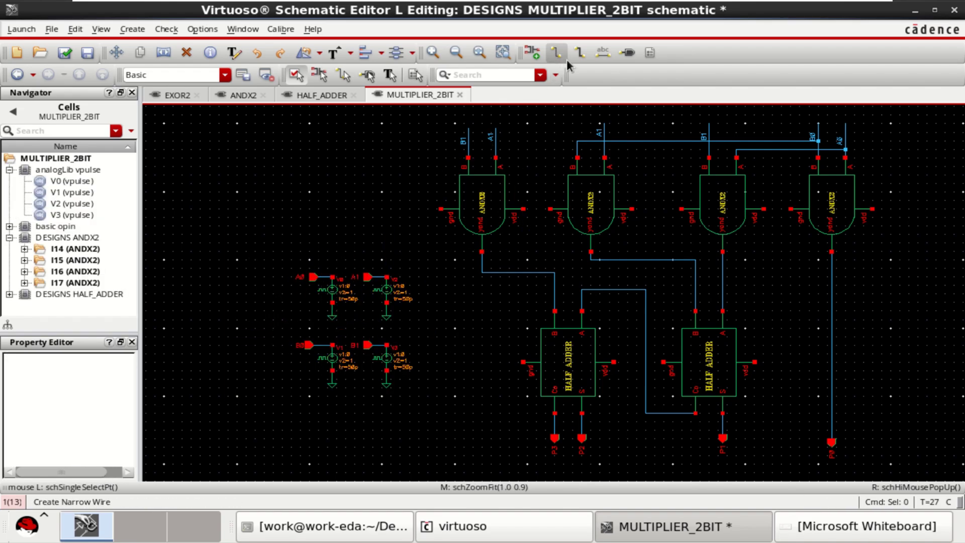
pyautogui.click(523, 209)
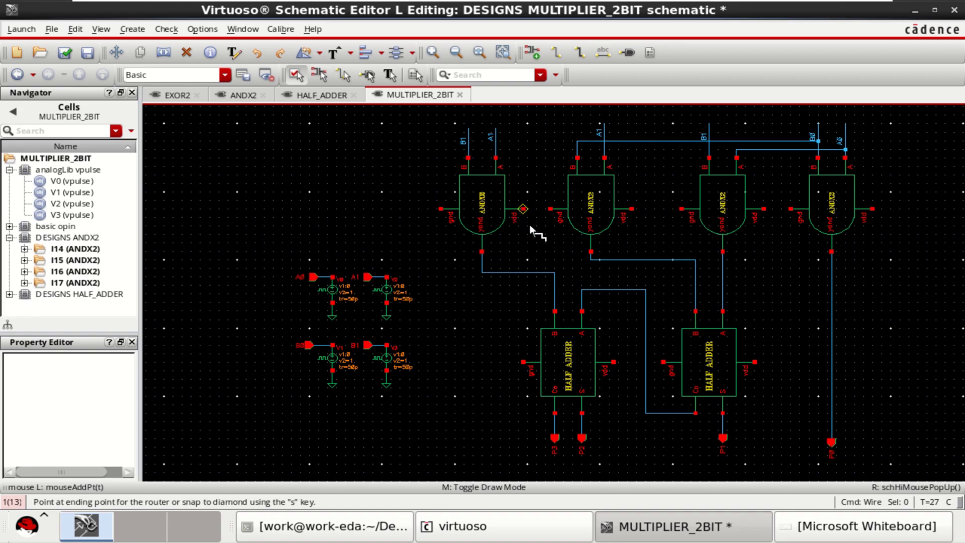
pyautogui.click(632, 209)
pyautogui.click(666, 257)
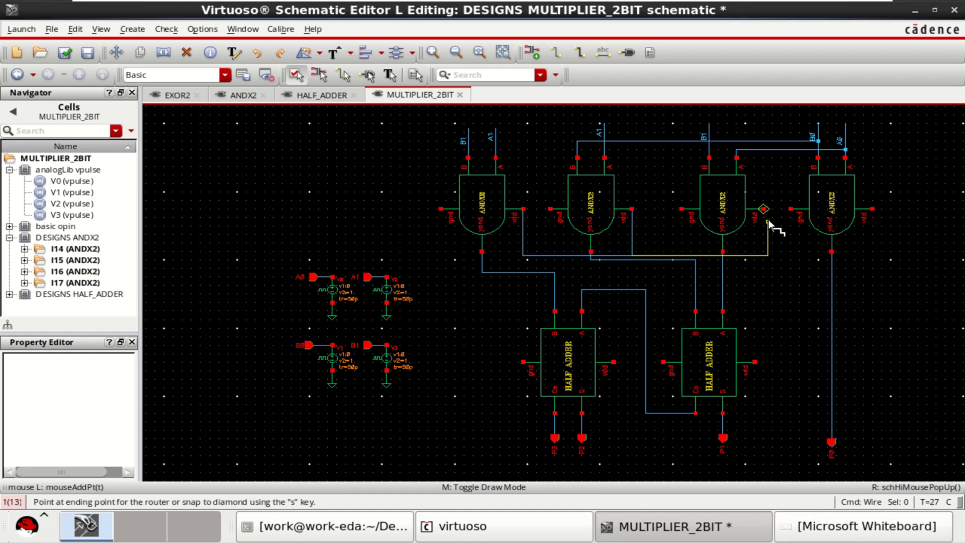
pyautogui.click(764, 209)
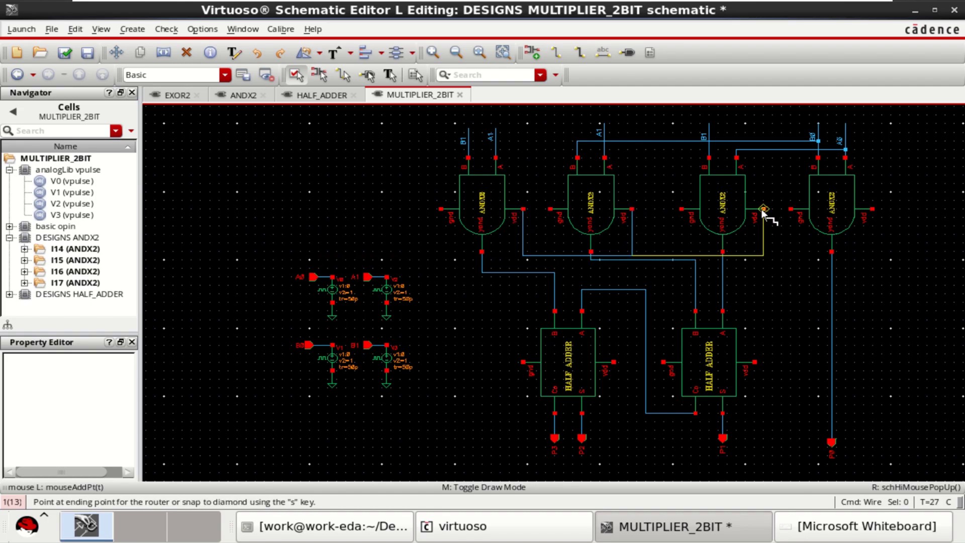
pyautogui.click(764, 255)
pyautogui.click(873, 209)
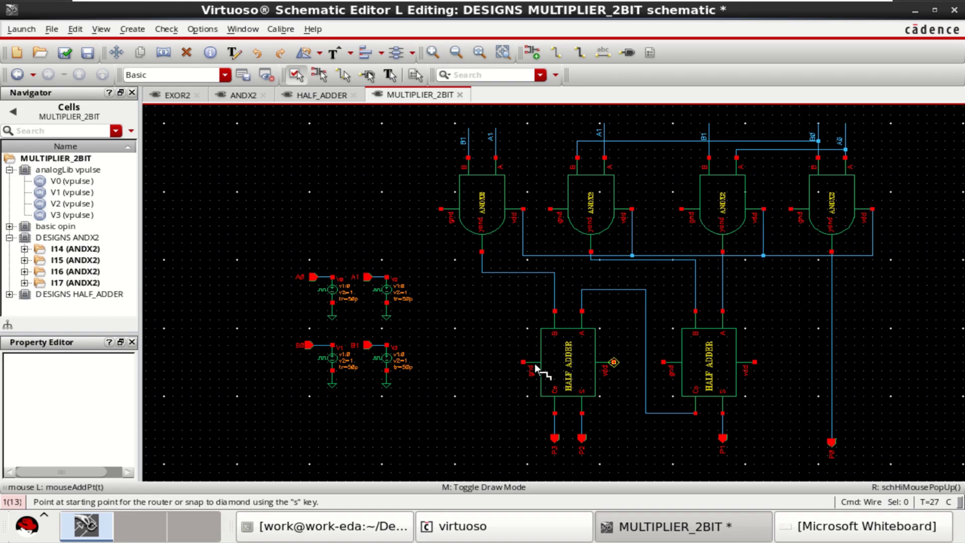
# - Connect both half adders' vdd pins up to the shared supply wire
pyautogui.click(614, 362)
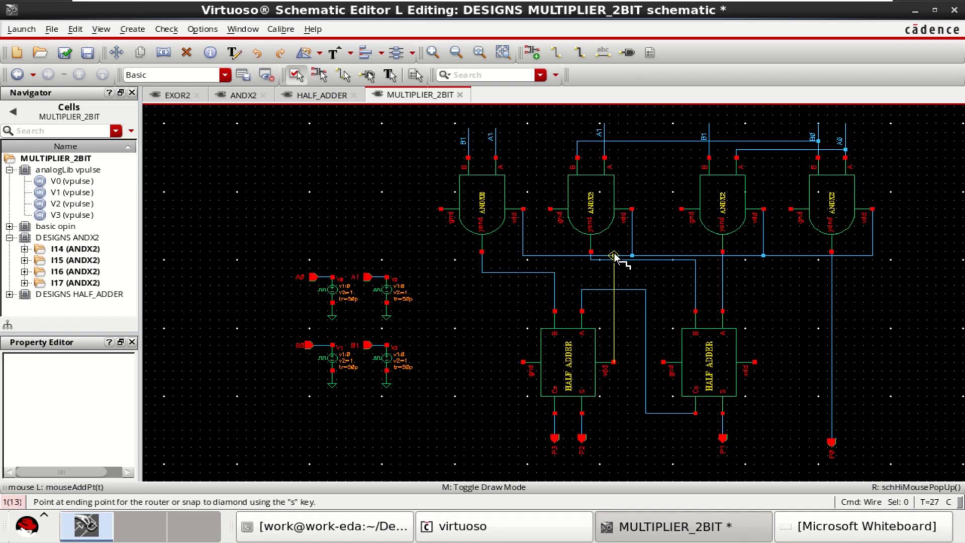
pyautogui.click(612, 256)
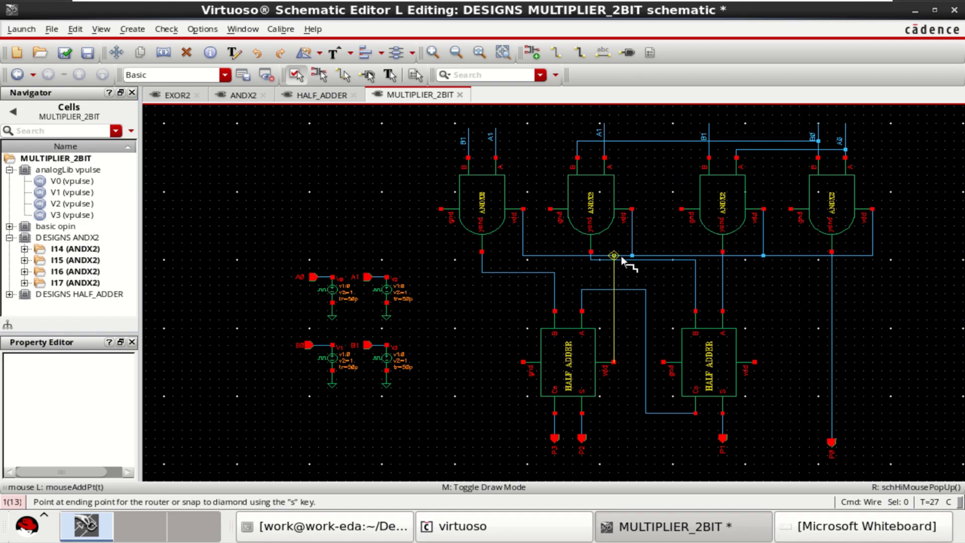
pyautogui.click(754, 362)
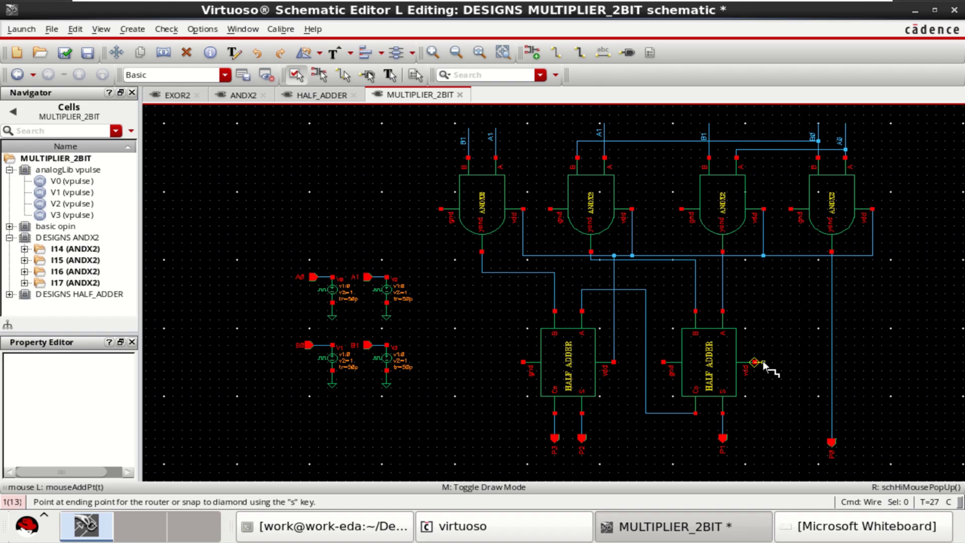
pyautogui.click(772, 255)
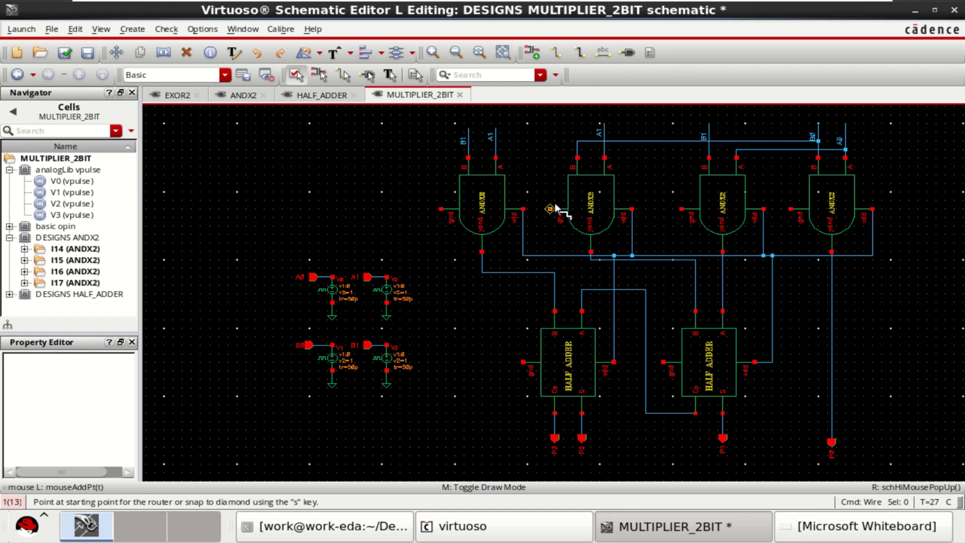
# - Route a common ground wire beneath the gates linking every AND gate's gnd pin
pyautogui.click(441, 209)
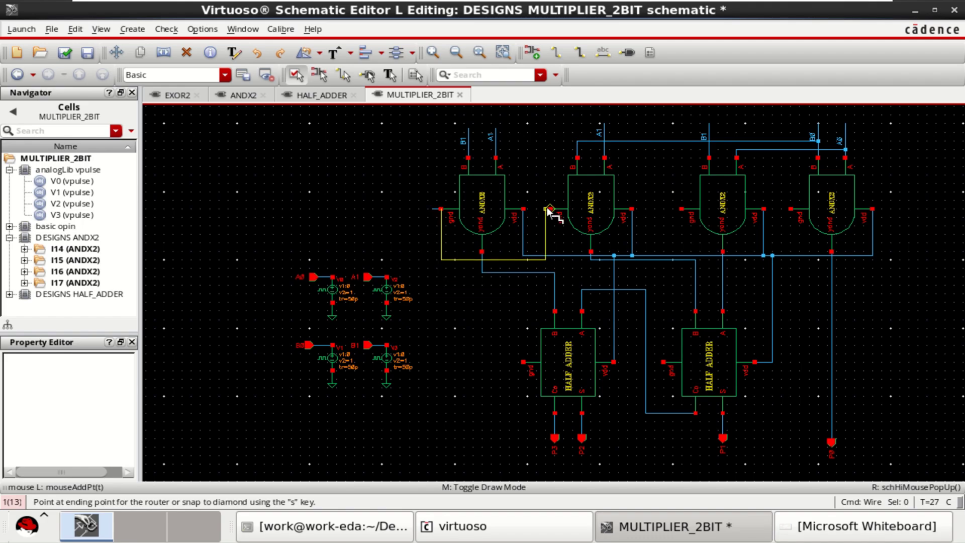
pyautogui.click(540, 285)
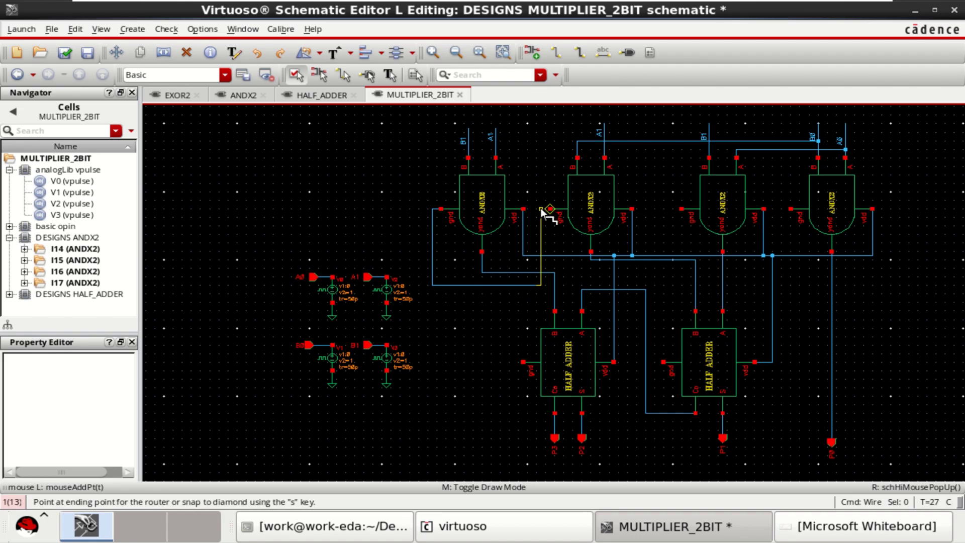
pyautogui.click(541, 209)
pyautogui.click(559, 208)
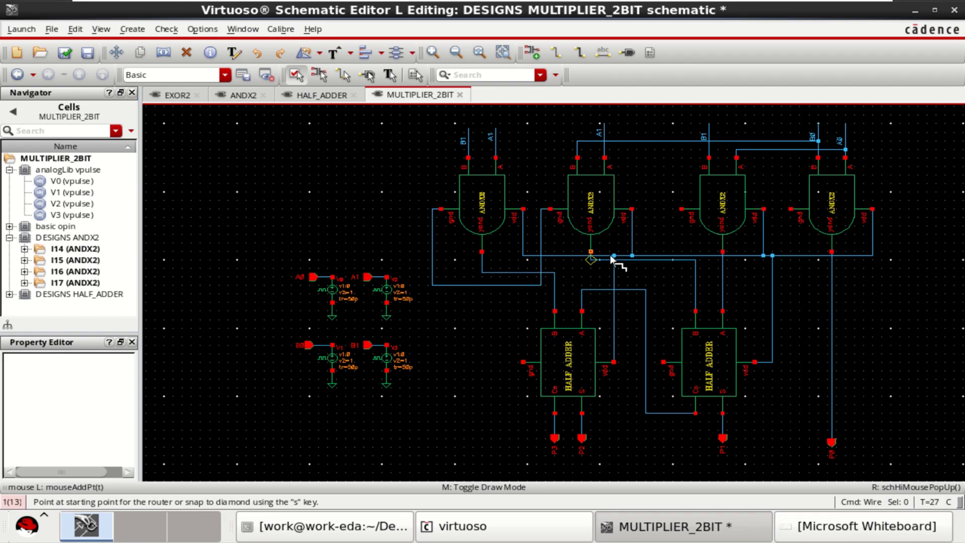
pyautogui.click(542, 288)
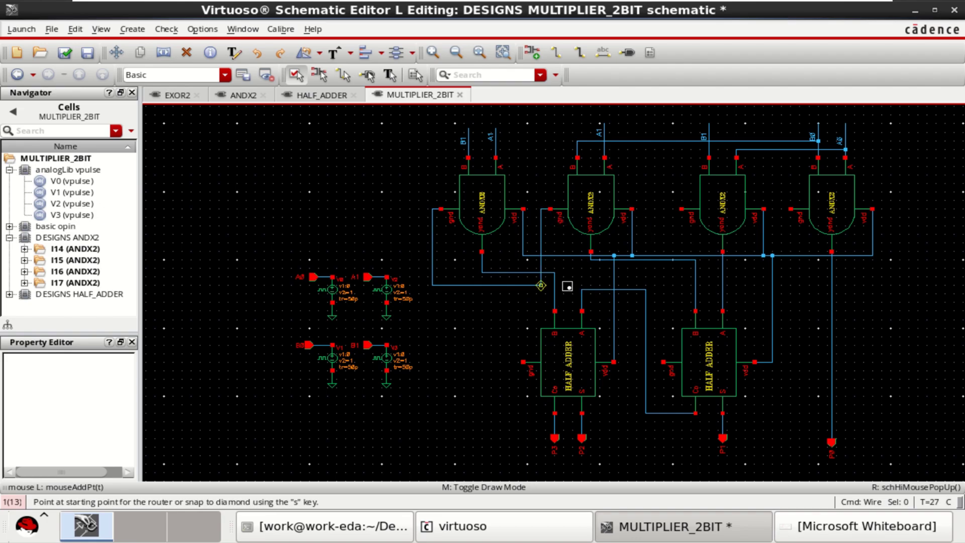
pyautogui.click(673, 285)
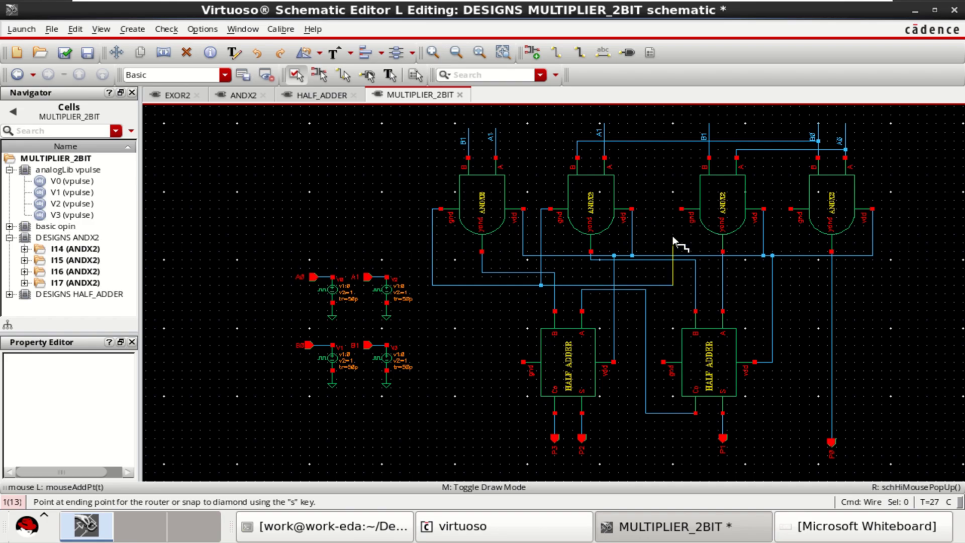
pyautogui.click(683, 210)
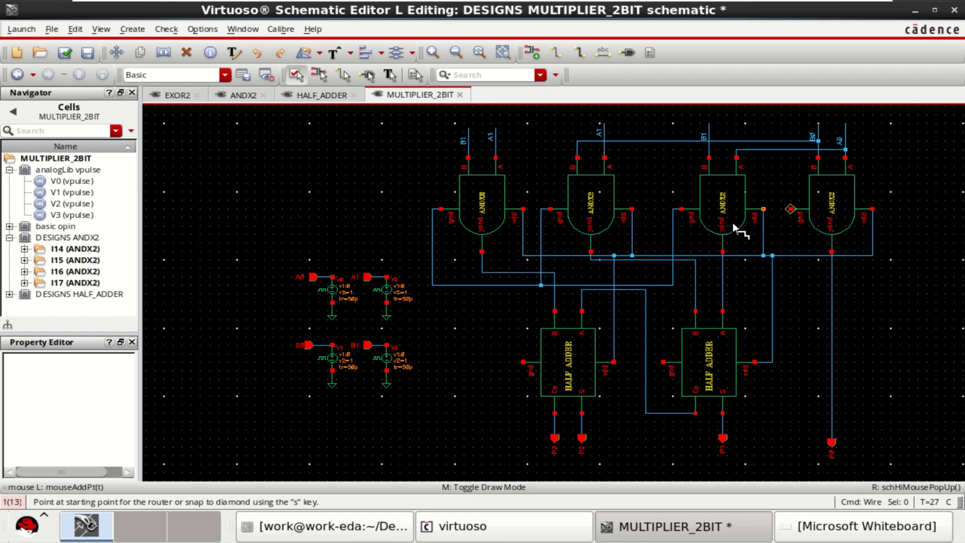
pyautogui.click(674, 285)
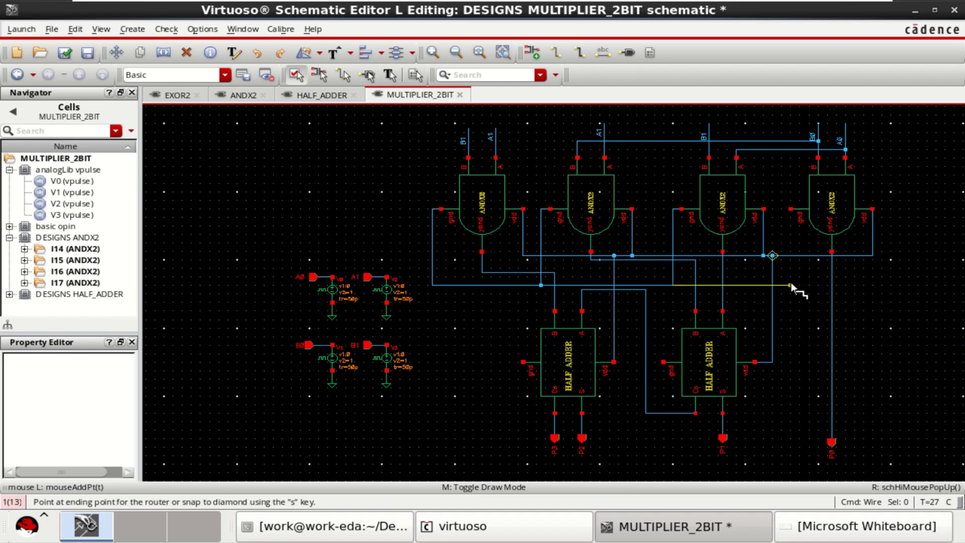
pyautogui.click(786, 285)
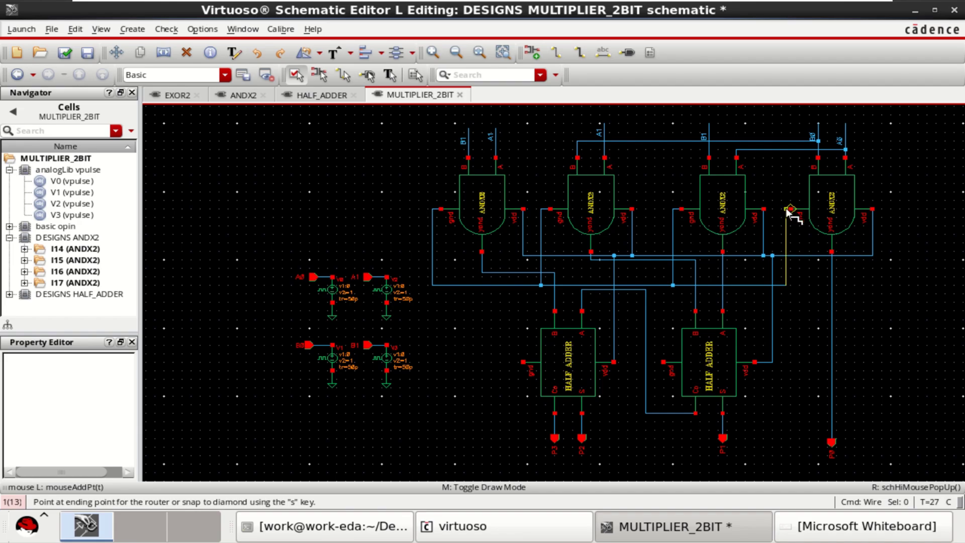
pyautogui.click(792, 211)
pyautogui.click(791, 209)
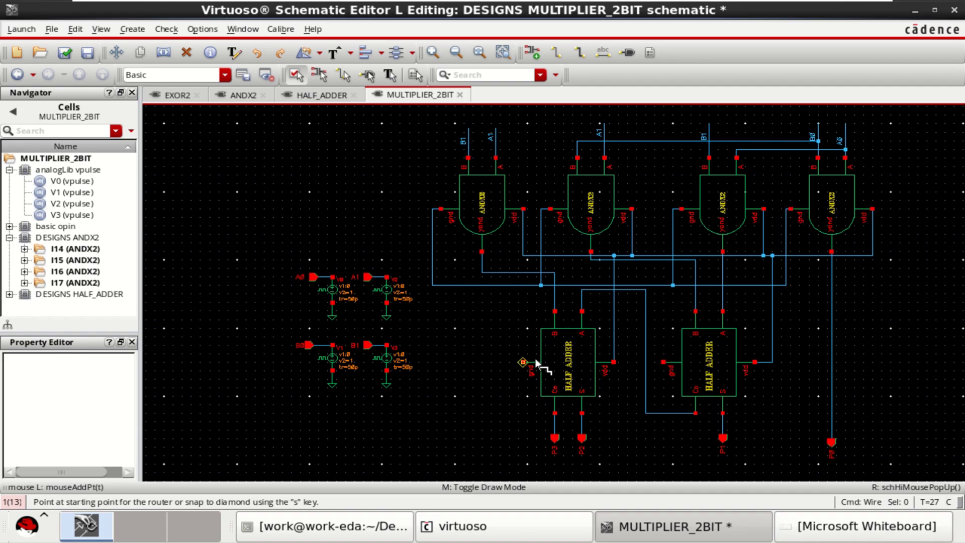
# - Connect both half adders' gnd pins to the shared ground wire
pyautogui.click(523, 362)
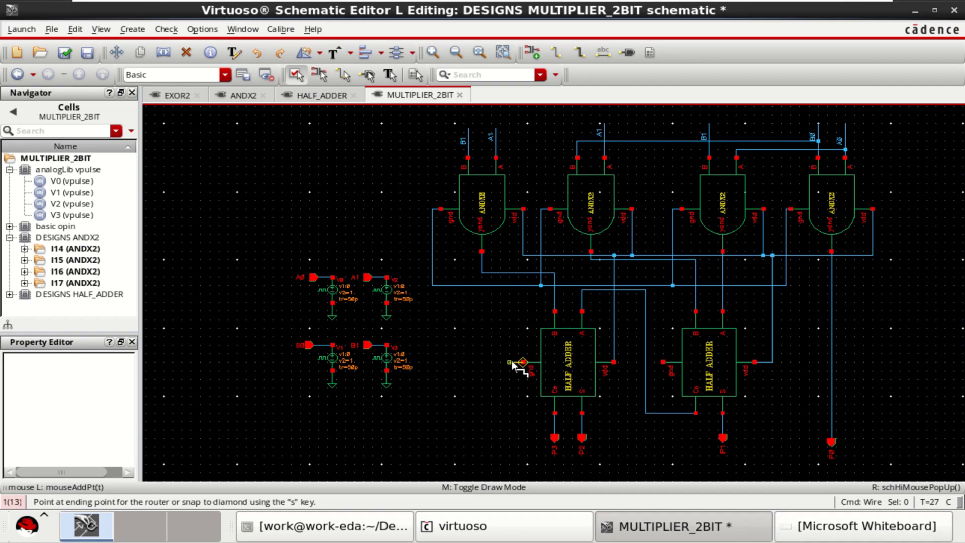
pyautogui.doubleClick(510, 362)
pyautogui.click(510, 284)
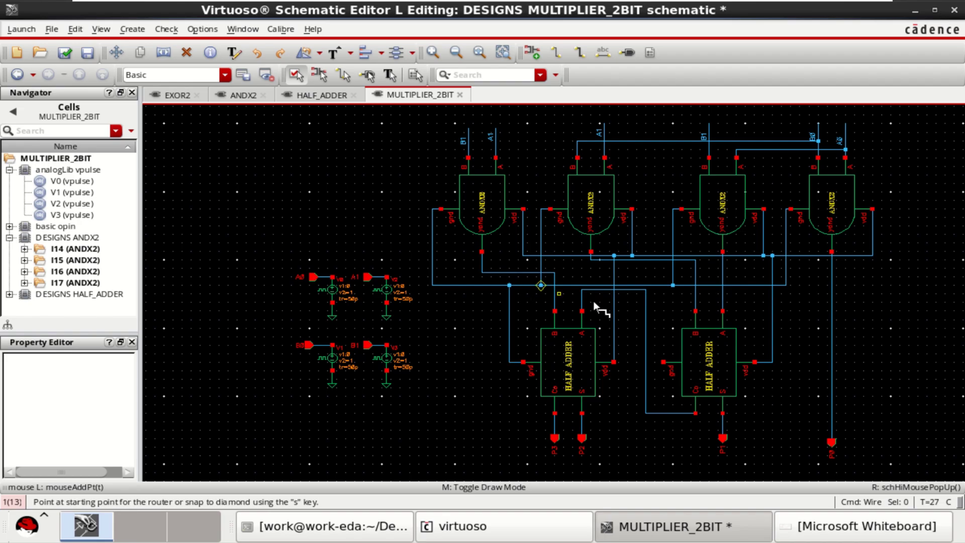
pyautogui.click(663, 362)
pyautogui.click(655, 285)
pyautogui.press('Escape')
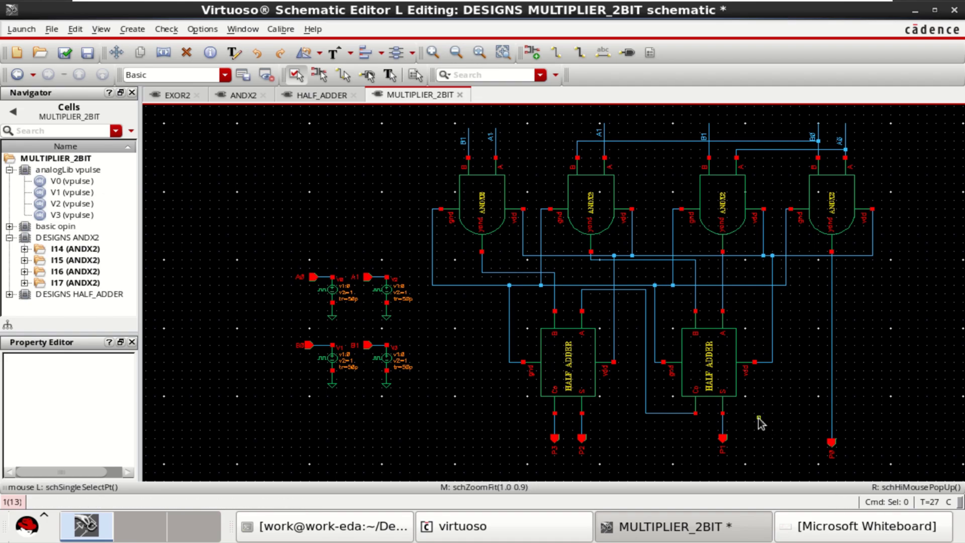
# - Choose the vdc cell from analogLib in Add Instance, ready to place
pyautogui.click(534, 52)
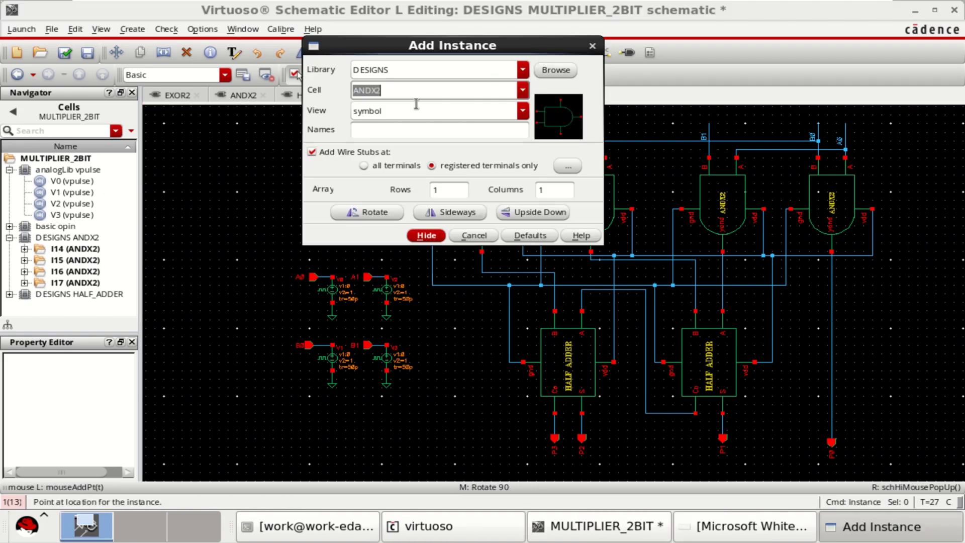
pyautogui.click(525, 70)
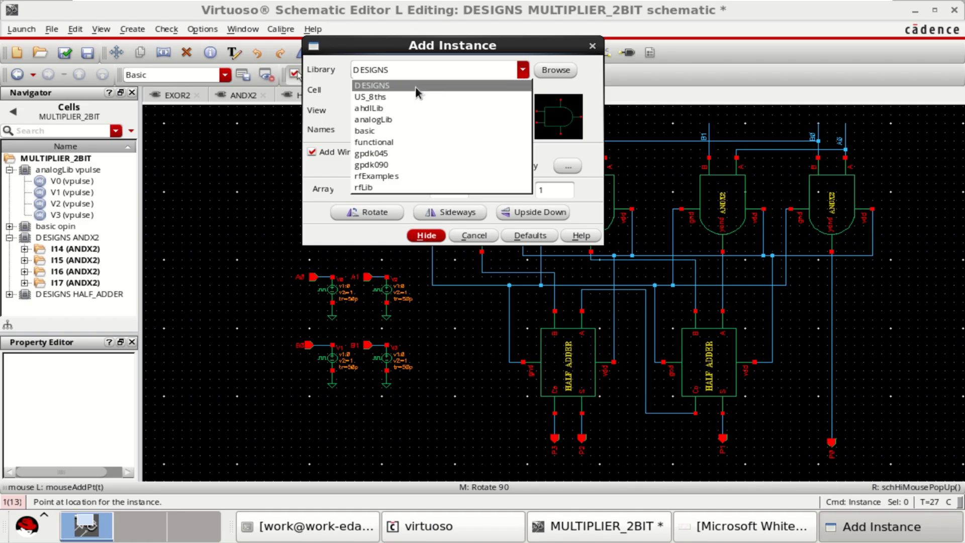
pyautogui.click(406, 119)
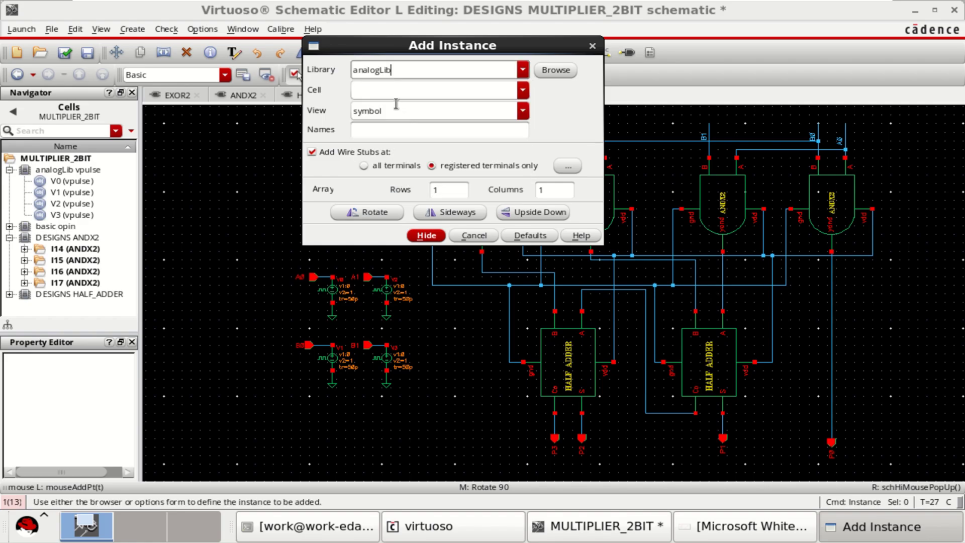
pyautogui.click(399, 91)
pyautogui.write('vdc')
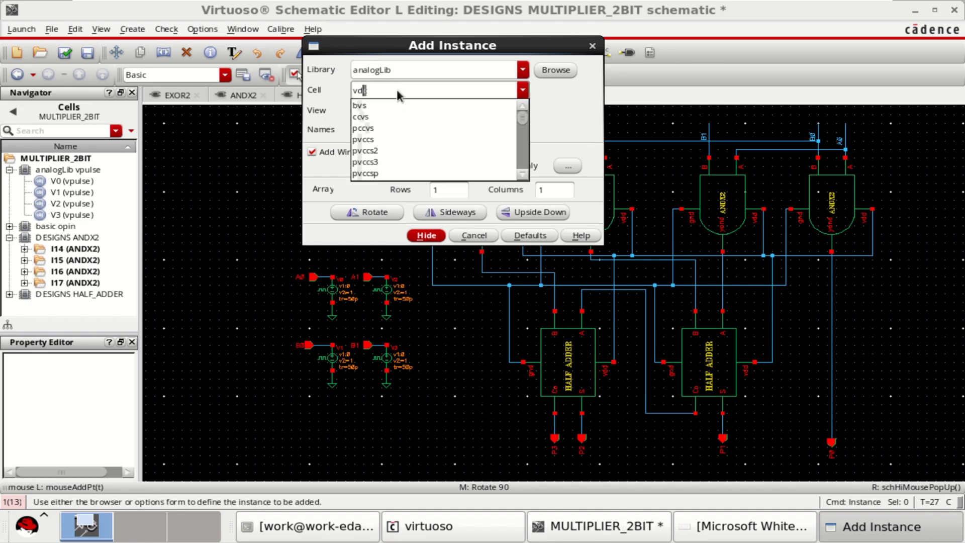
pyautogui.click(363, 104)
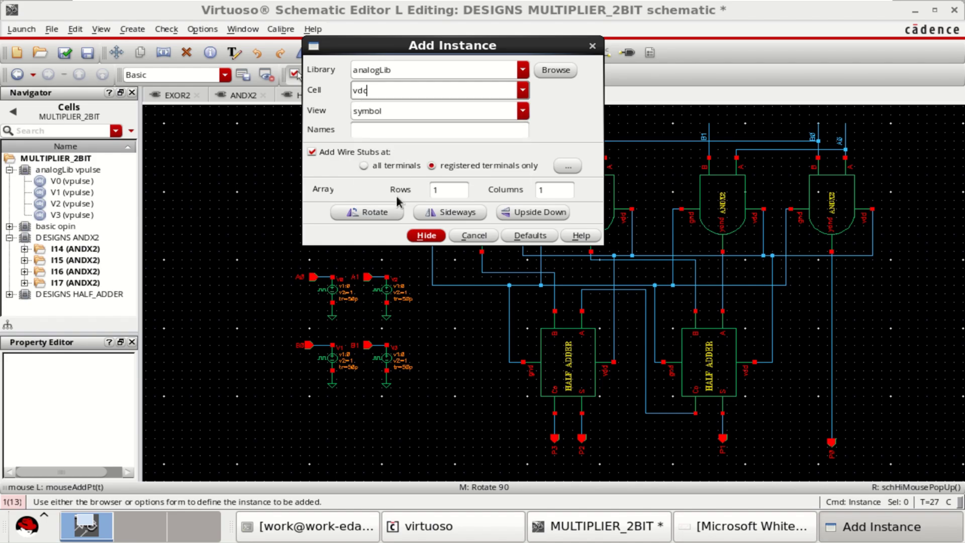
pyautogui.click(427, 235)
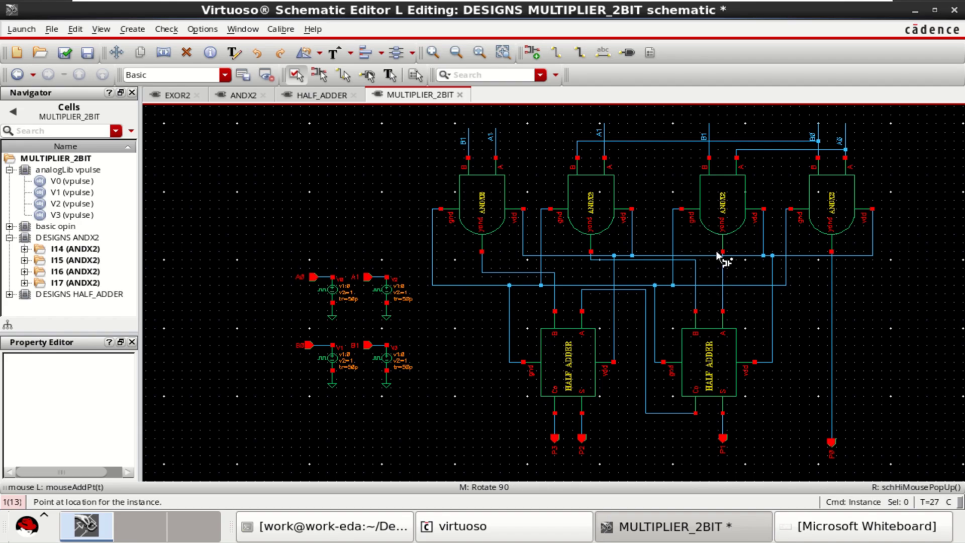
# - Place vdc source V4 right of the gates and set its DC voltage to 1 V
pyautogui.click(891, 269)
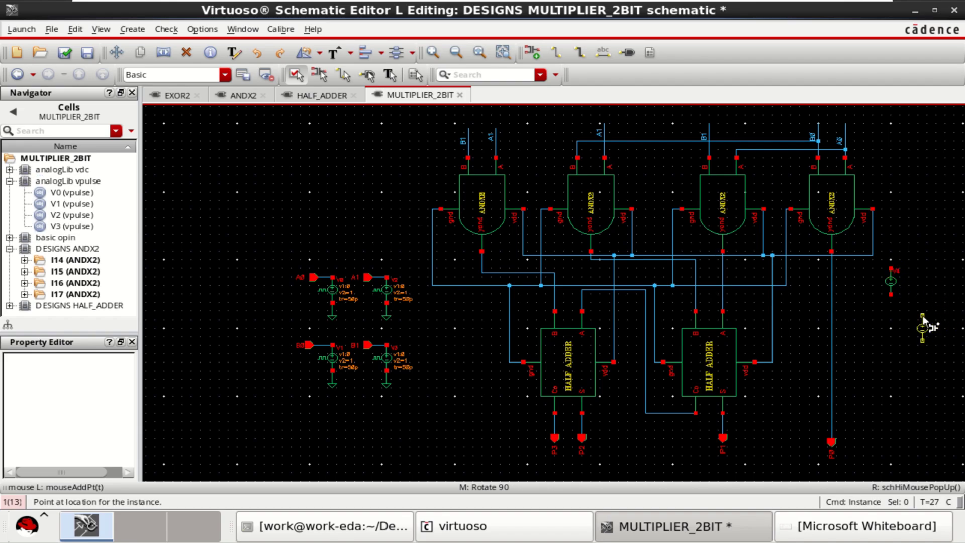
pyautogui.press('Escape')
pyautogui.press('f')
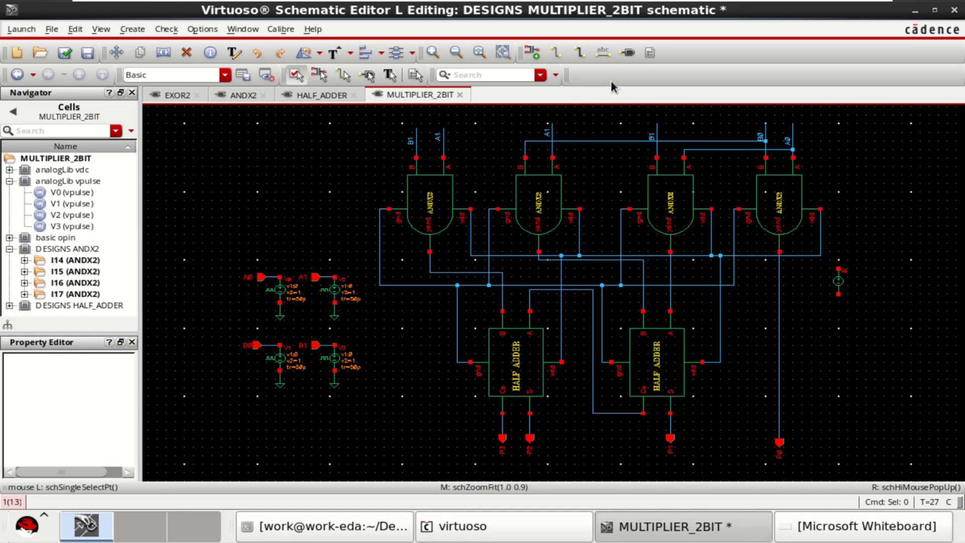
pyautogui.click(838, 281)
pyautogui.press('q')
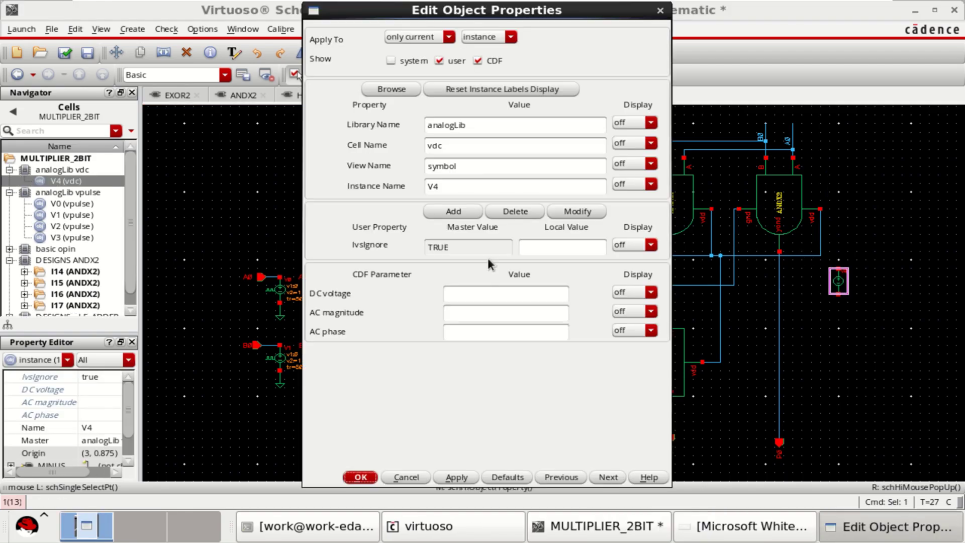
pyautogui.click(462, 291)
pyautogui.write('1')
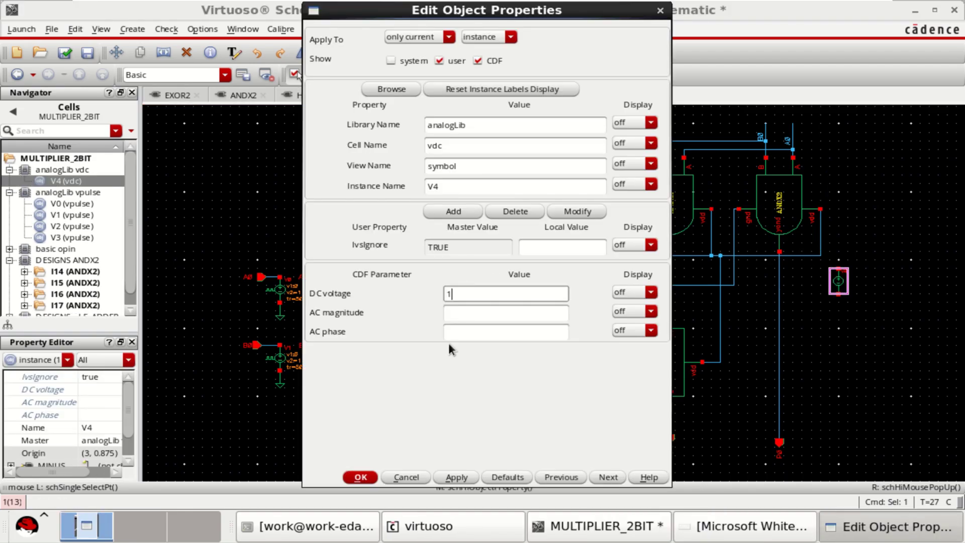
pyautogui.click(361, 477)
# - Copy the ground symbol from under V3 to the bottom of V4
pyautogui.click(883, 346)
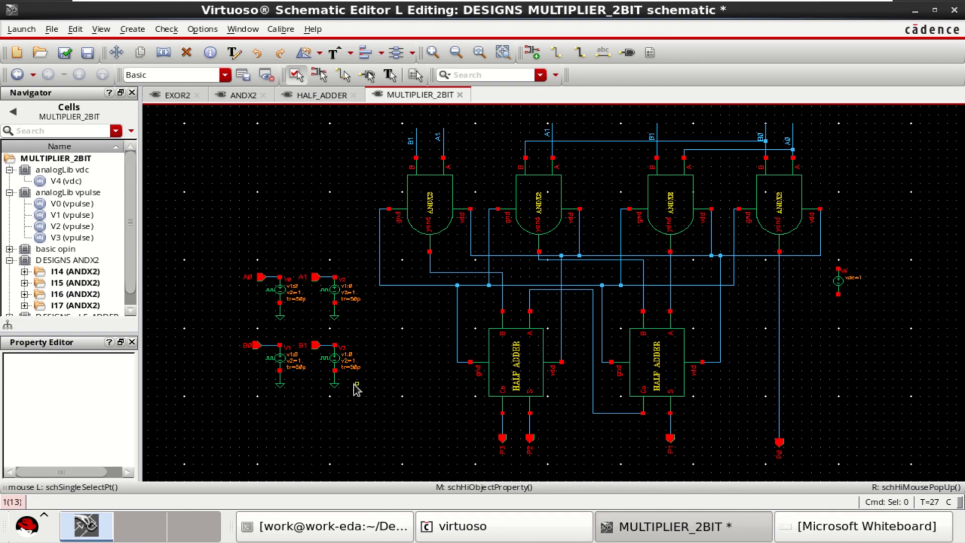
pyautogui.click(334, 382)
pyautogui.press('c')
pyautogui.click(335, 385)
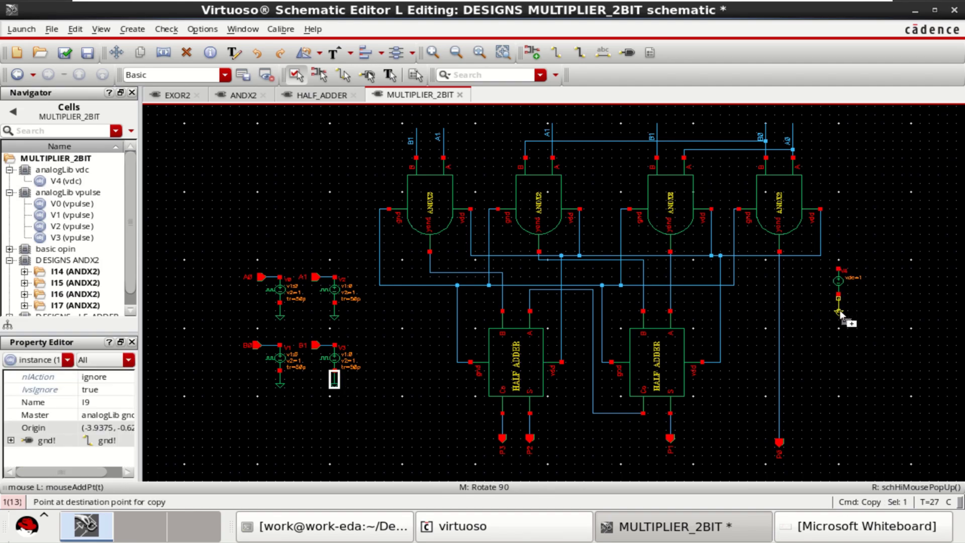
pyautogui.click(839, 306)
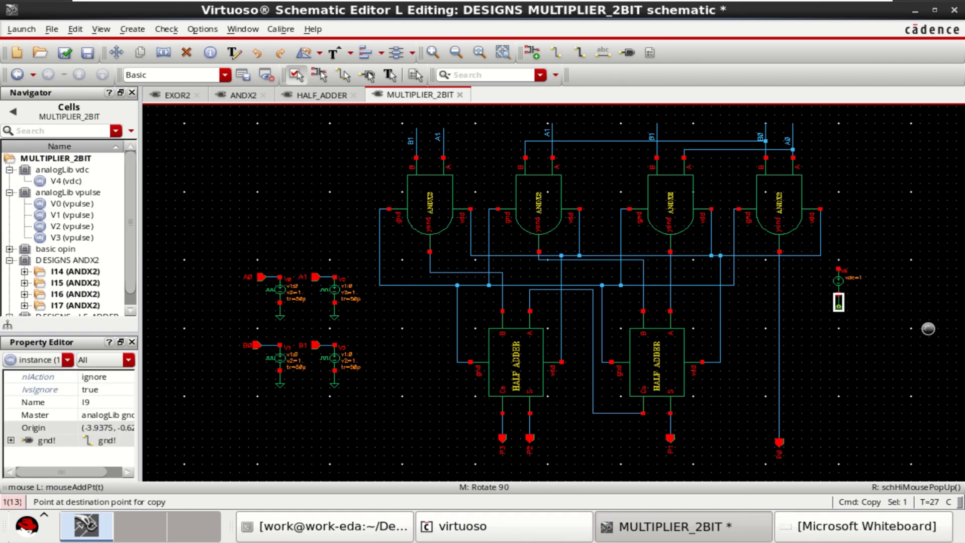
# - Wire V4's top pin to the vdd supply net
pyautogui.click(555, 52)
pyautogui.click(839, 269)
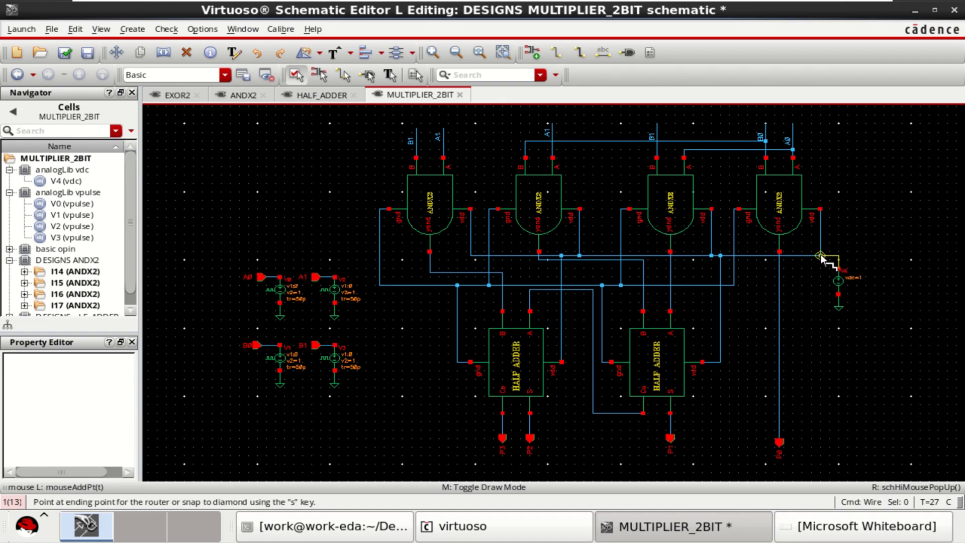
pyautogui.click(832, 246)
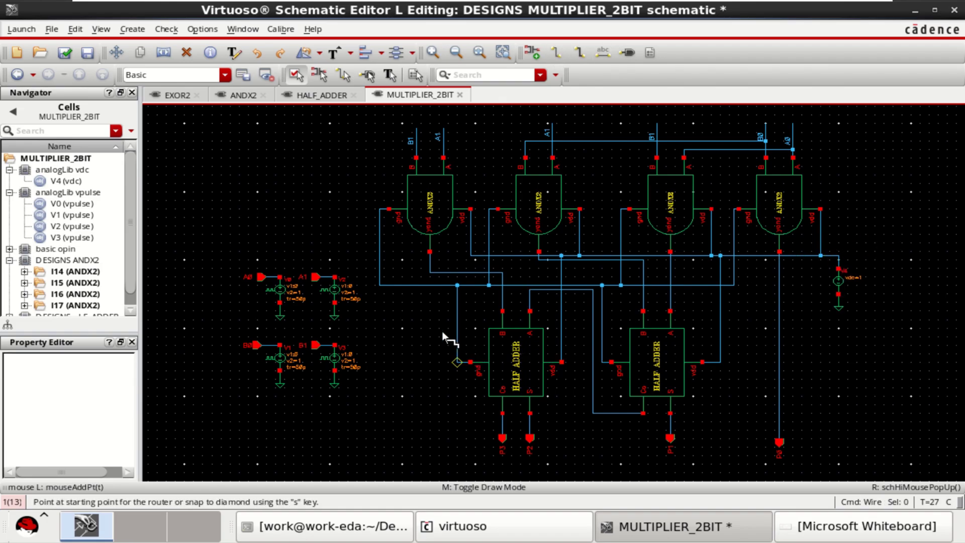
pyautogui.press('Escape')
# - Copy another ground symbol onto the left end of the shared gnd net
pyautogui.click(335, 382)
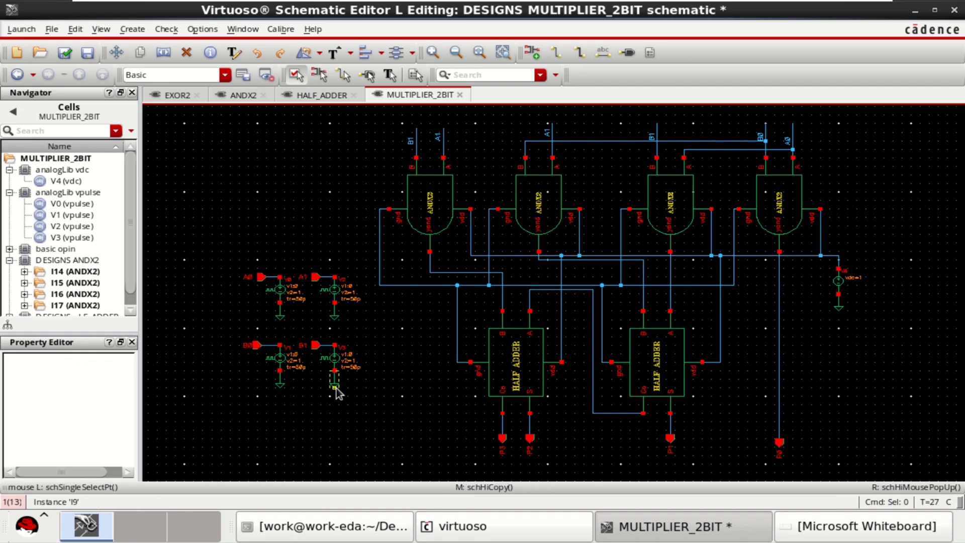
pyautogui.press('c')
pyautogui.click(335, 382)
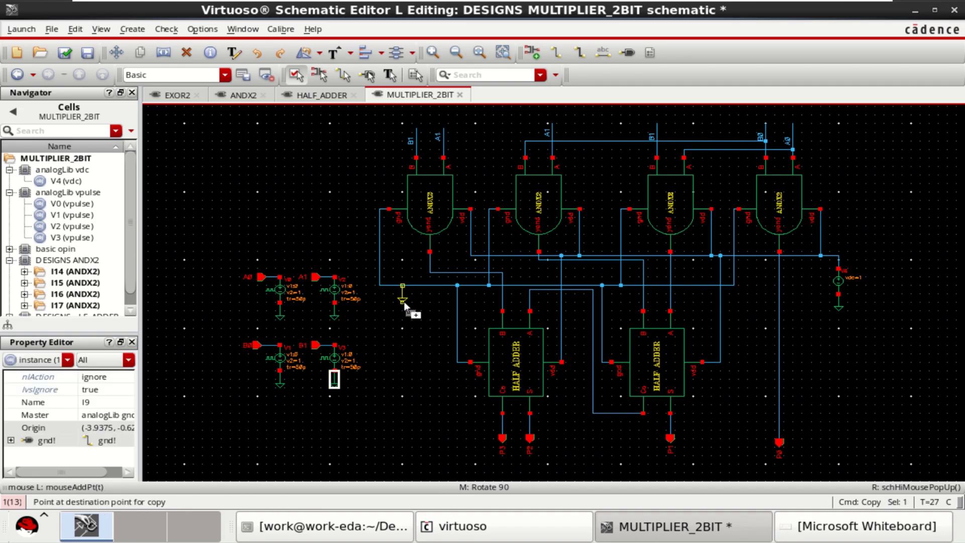
pyautogui.click(382, 301)
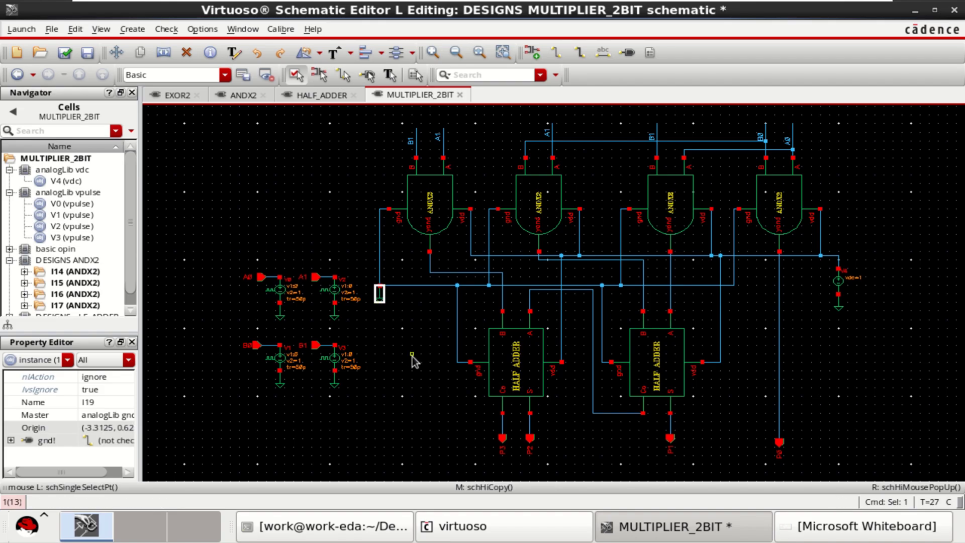
pyautogui.press('Escape')
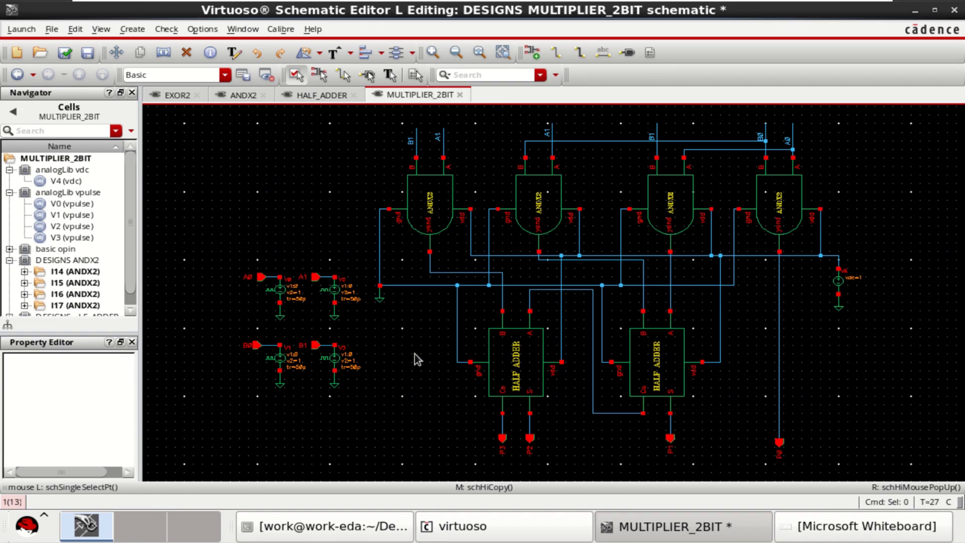
# - Check and save MULTIPLIER_2BIT, then zoom in and select the V0 pulse source
pyautogui.click(65, 52)
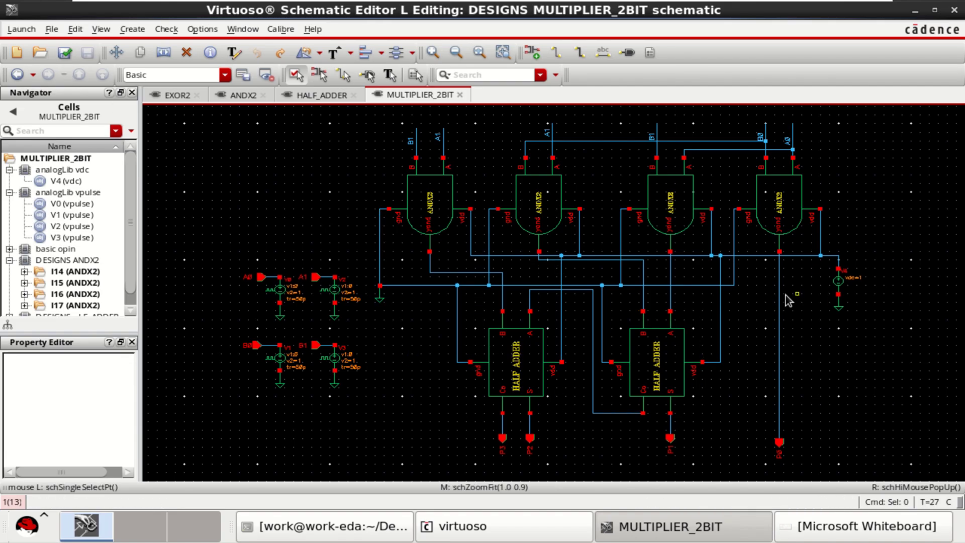
pyautogui.click(763, 139)
pyautogui.keyDown('ctrl'); pyautogui.scroll(2, 288, 321); pyautogui.keyUp('ctrl')
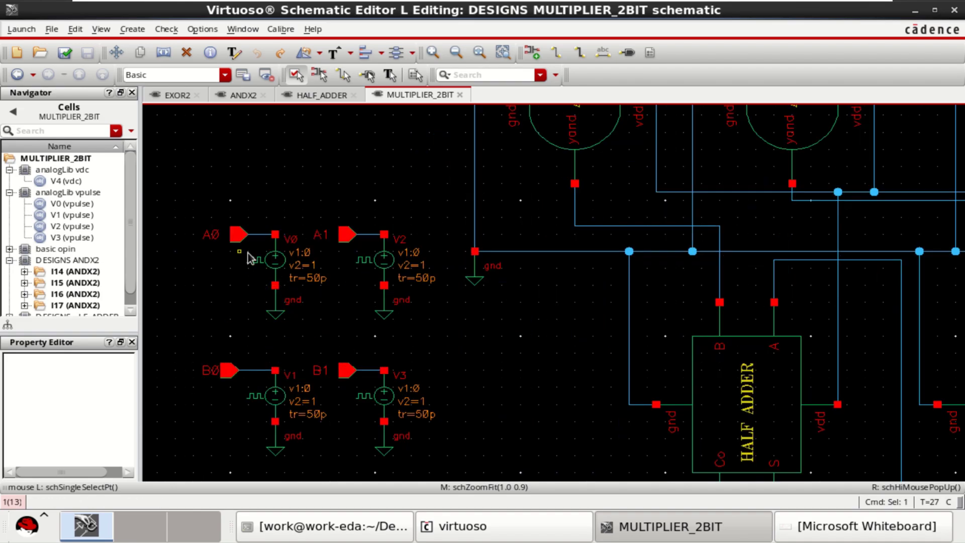
pyautogui.click(278, 237)
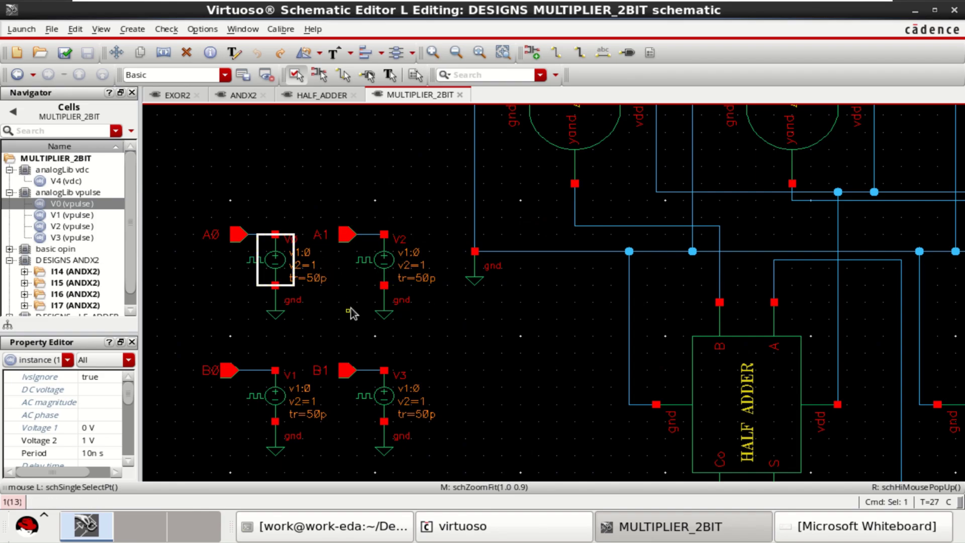
# - Set V0's pulse width and its period to 10n s
pyautogui.click(327, 306)
pyautogui.click(277, 261)
pyautogui.press('q')
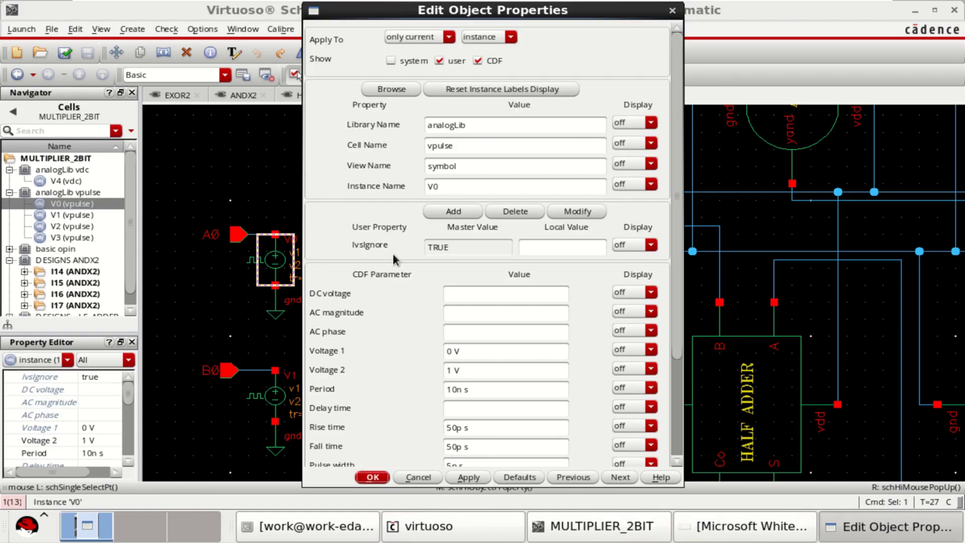
pyautogui.scroll(-3, 485, 352)
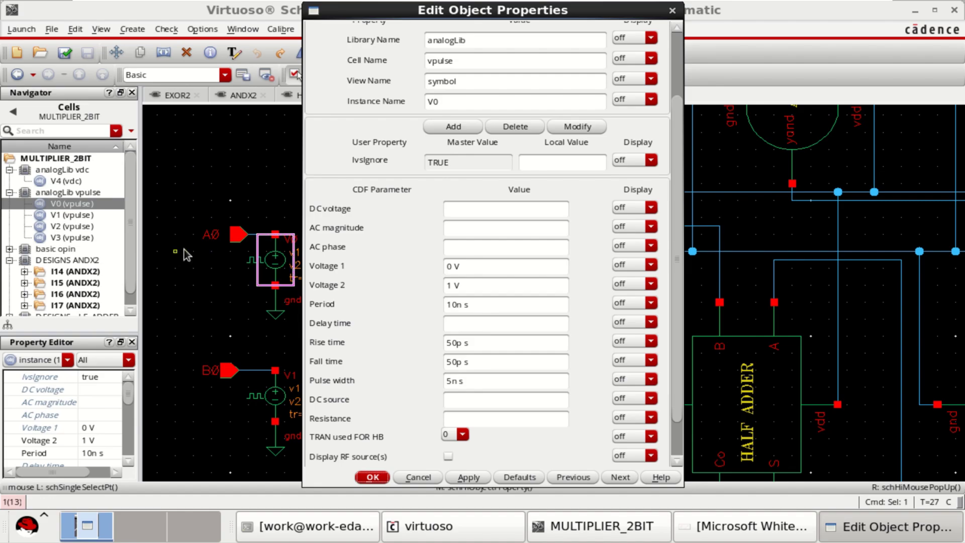
pyautogui.tripleClick(473, 384)
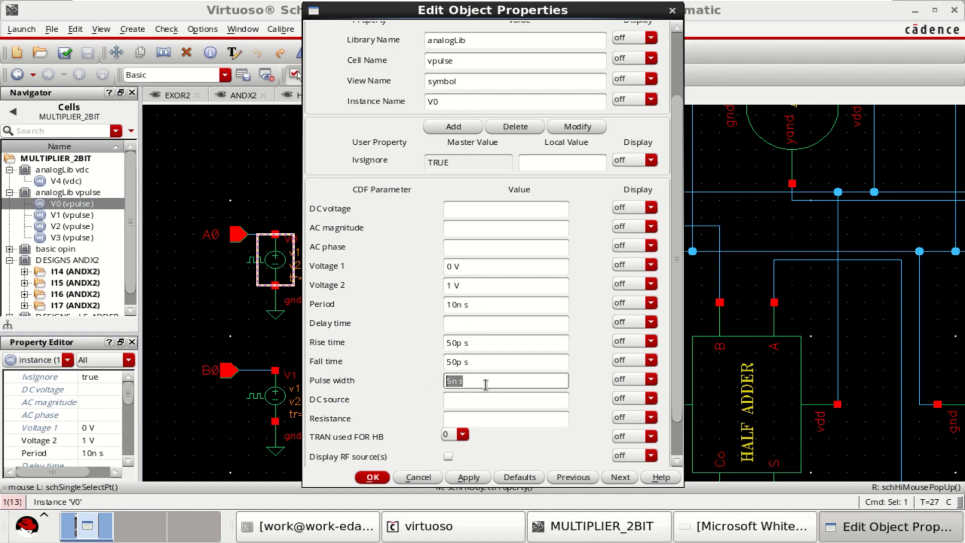
pyautogui.tripleClick(495, 303)
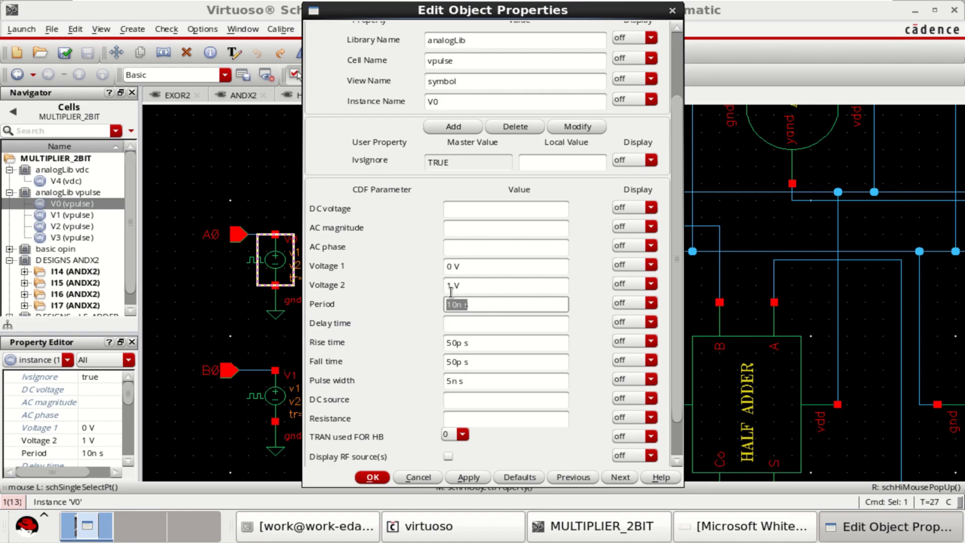
pyautogui.click(382, 477)
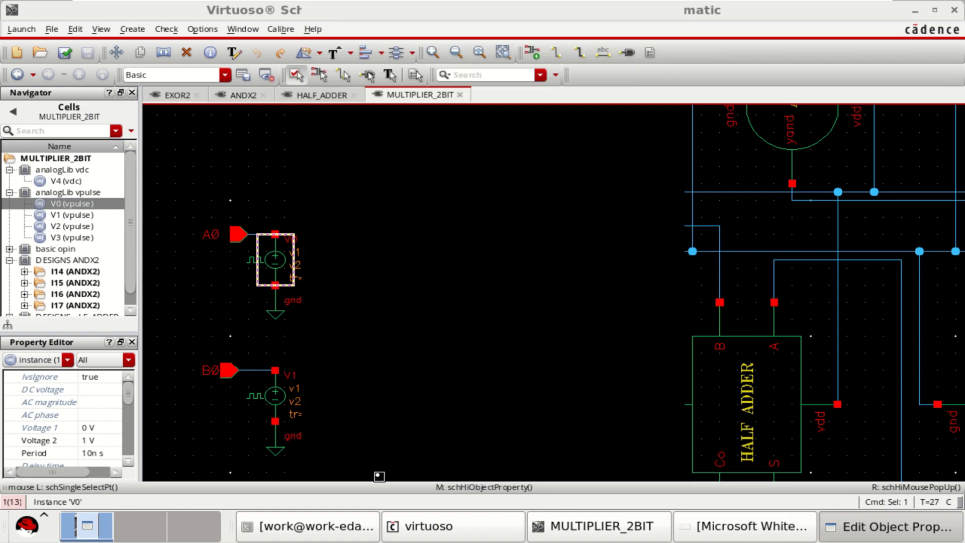
# - Give V2 and V1 a 20n s period with a 10n s pulse width
pyautogui.click(386, 266)
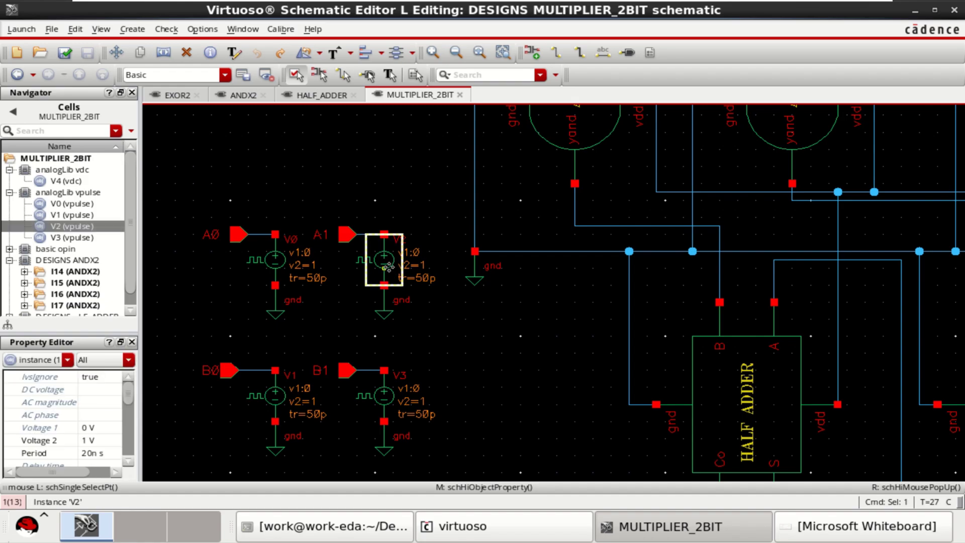
pyautogui.middleClick(387, 266)
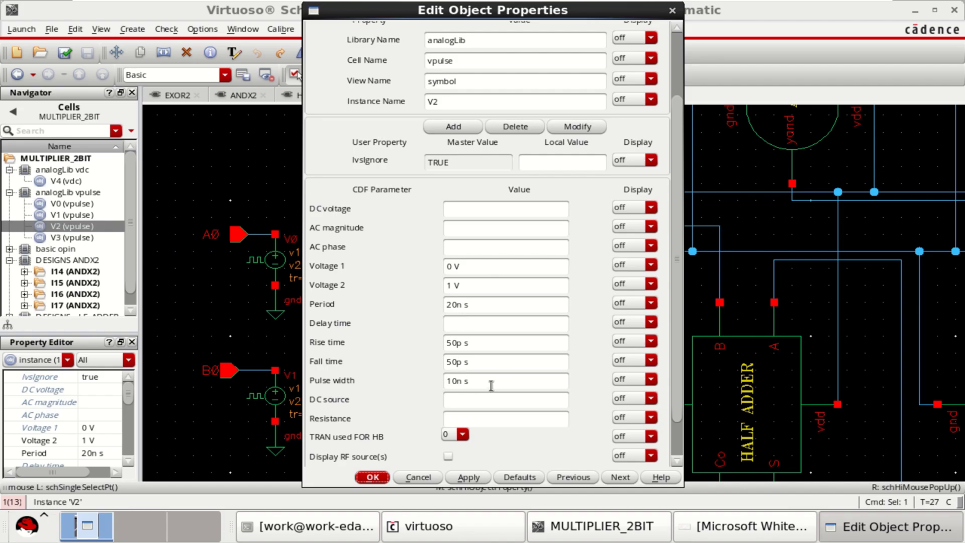
pyautogui.moveTo(491, 386); pyautogui.dragTo(427, 386)
pyautogui.moveTo(486, 305); pyautogui.dragTo(411, 302)
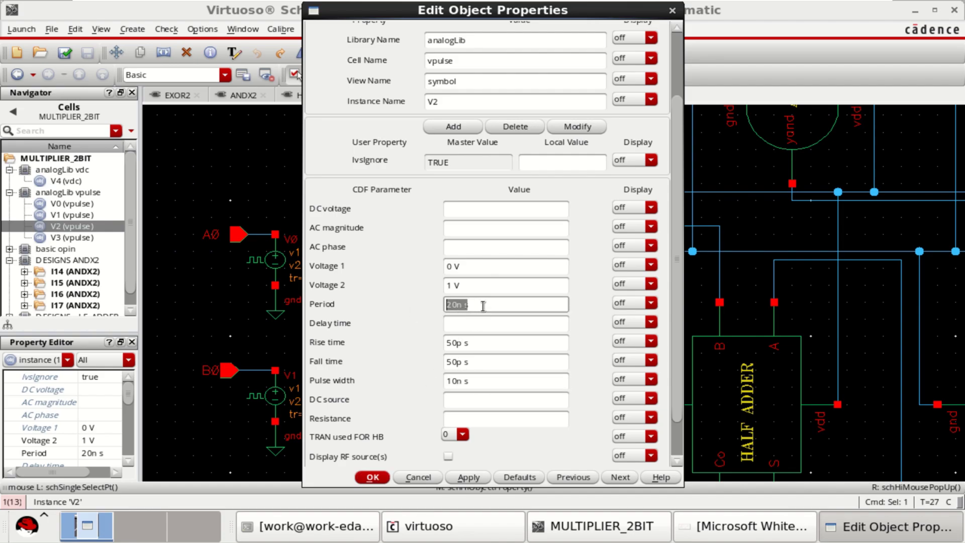
pyautogui.click(372, 477)
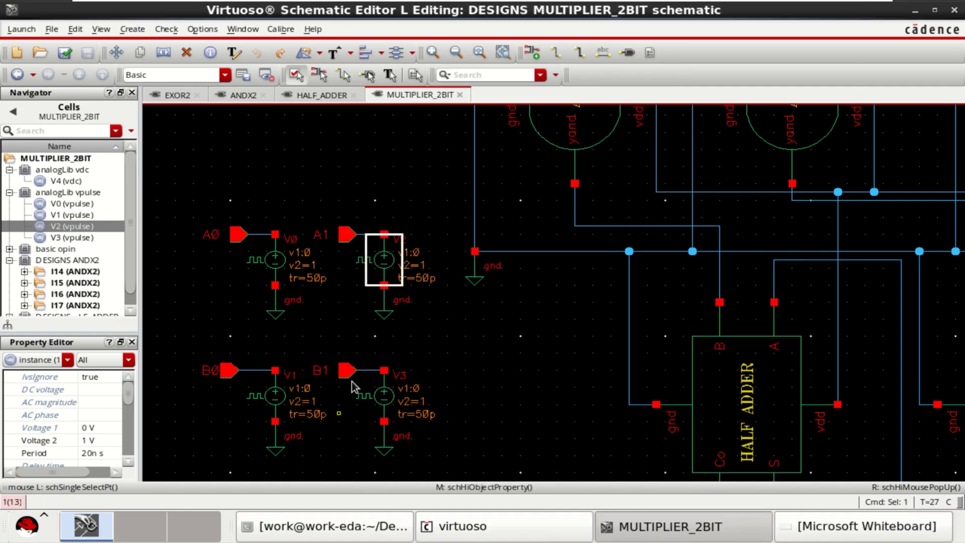
pyautogui.click(324, 320)
pyautogui.click(284, 408)
pyautogui.press('q')
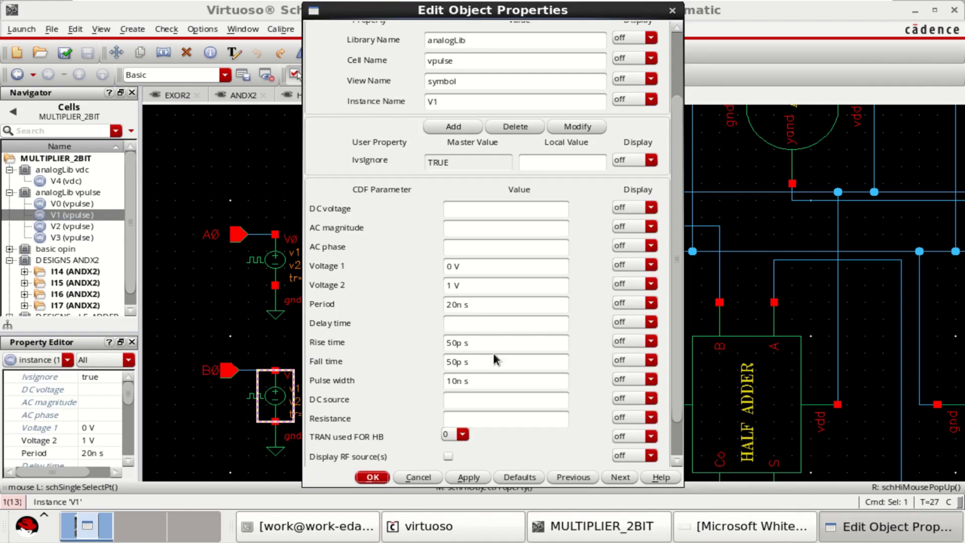
pyautogui.moveTo(490, 378); pyautogui.dragTo(409, 383)
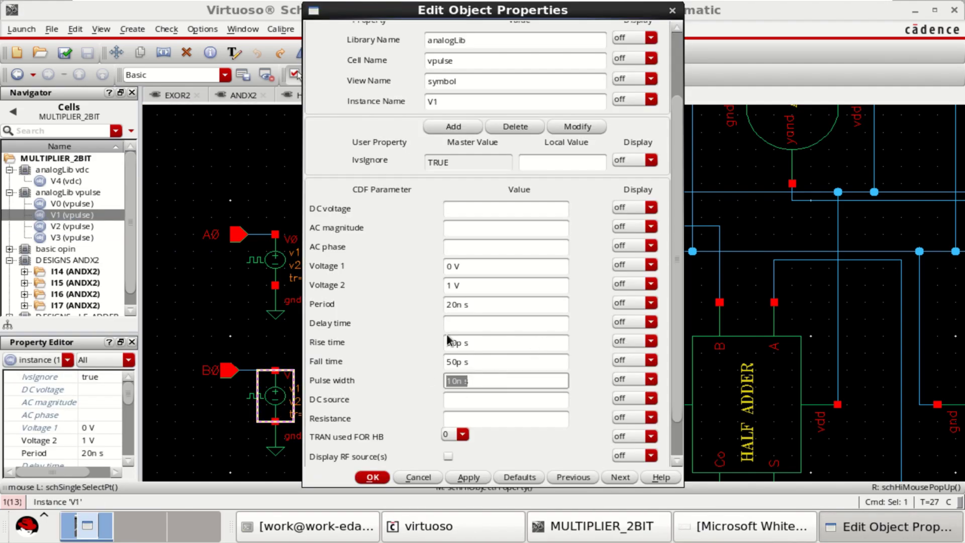
pyautogui.moveTo(498, 309); pyautogui.dragTo(394, 312)
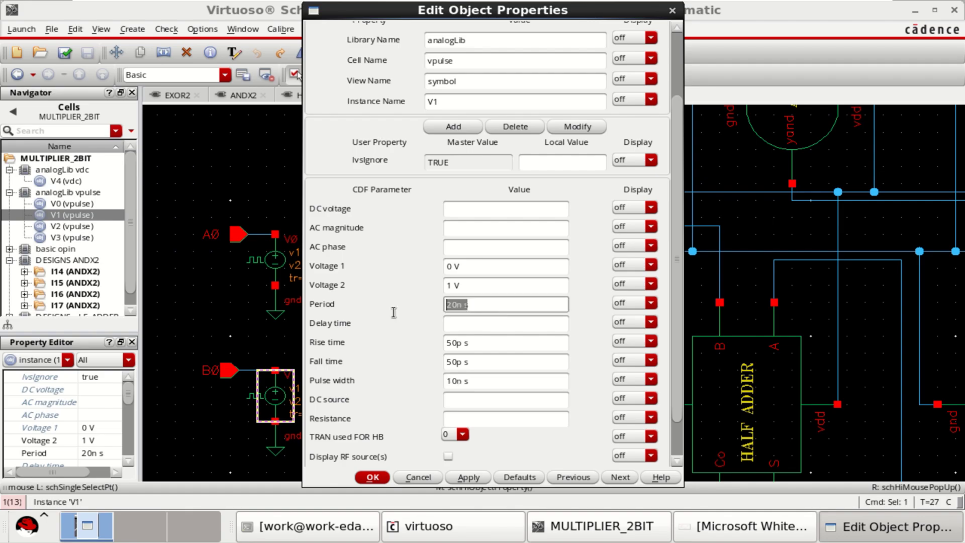
pyautogui.click(367, 478)
# - Give V3 a 40n s period with a 20n s pulse width, then fit the circuit
pyautogui.click(383, 397)
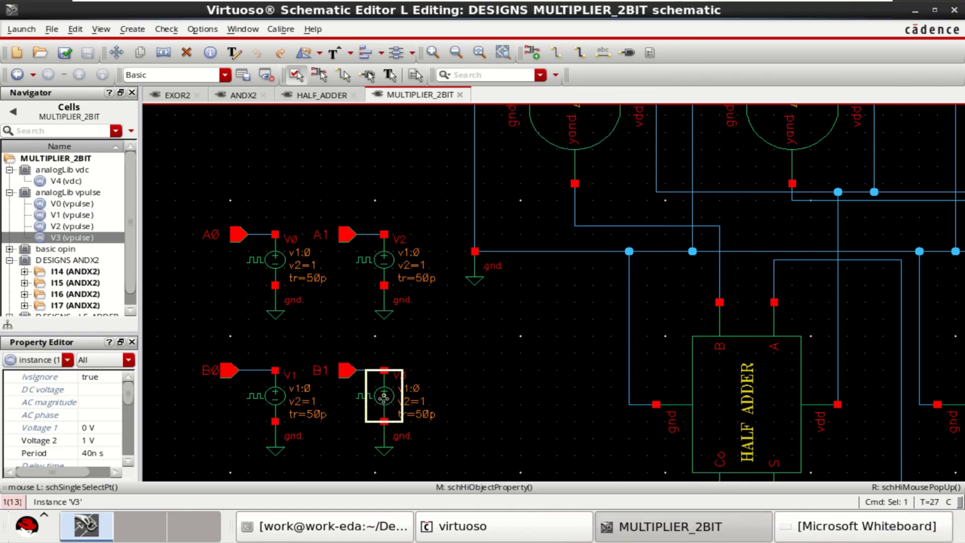
pyautogui.press('q')
pyautogui.moveTo(482, 382); pyautogui.dragTo(416, 382)
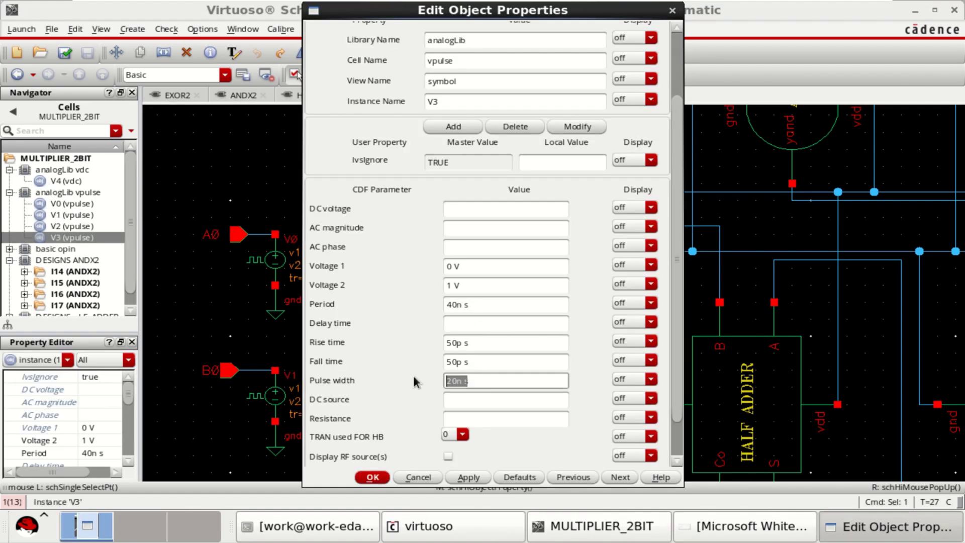
pyautogui.moveTo(489, 305); pyautogui.dragTo(416, 311)
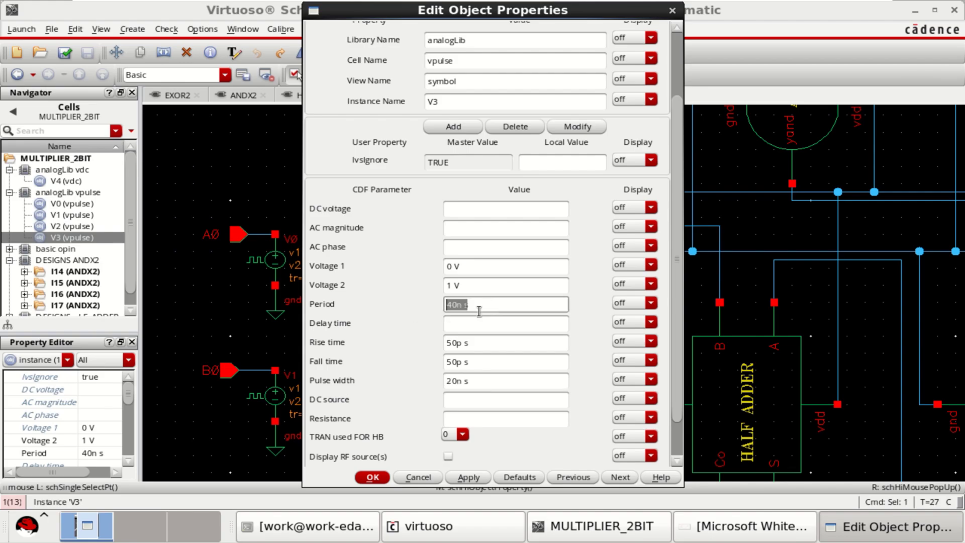
pyautogui.click(371, 477)
pyautogui.click(456, 341)
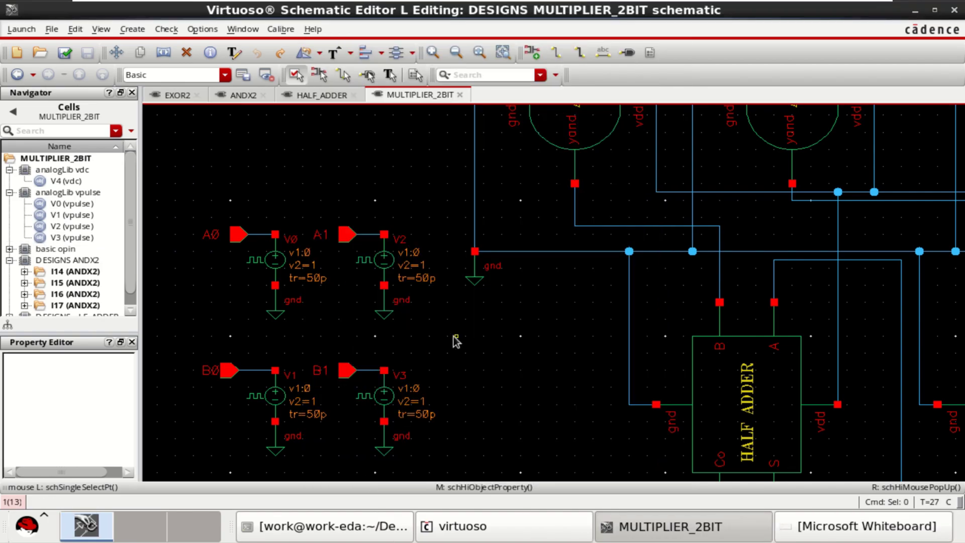
pyautogui.press('f')
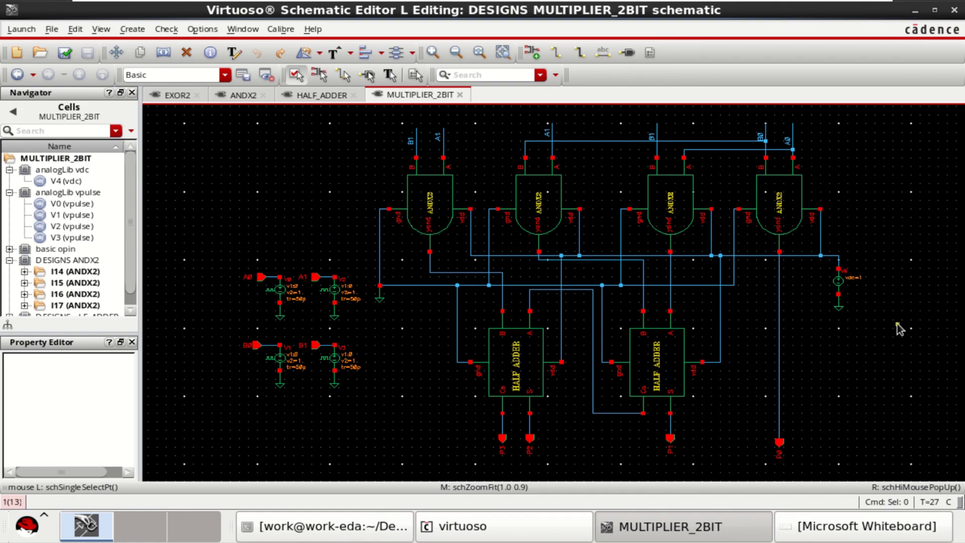
# - Check and save MULTIPLIER_2BIT, then confirm with Find Marker that no error markers remain
pyautogui.click(65, 53)
pyautogui.press('g')
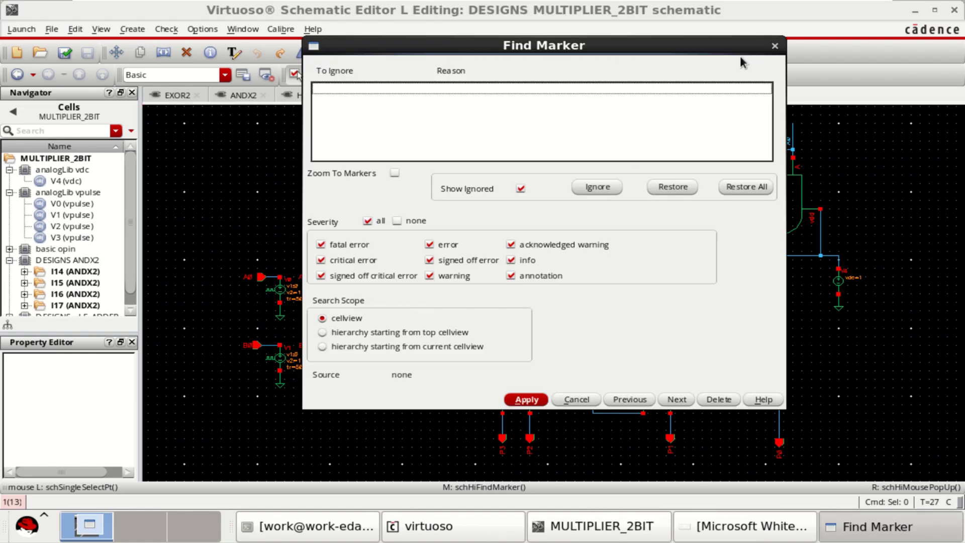
pyautogui.click(774, 46)
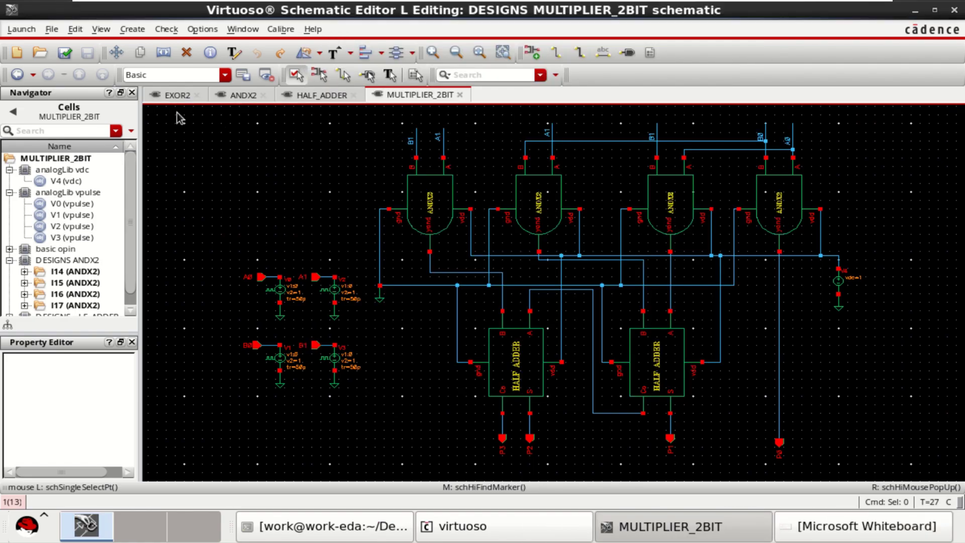
# - Launch ADE L and add an enabled transient analysis stopping at 50n with moderate accuracy
pyautogui.click(22, 29)
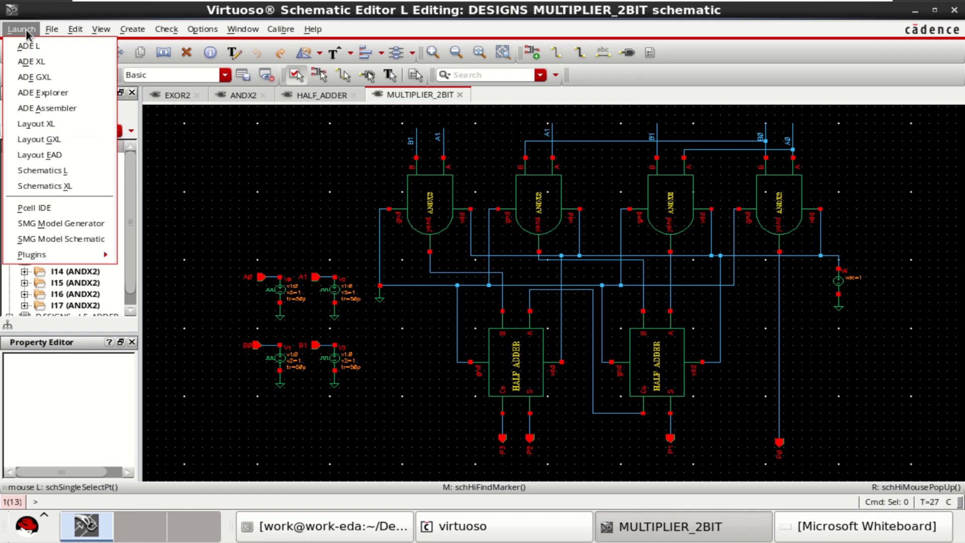
pyautogui.click(29, 46)
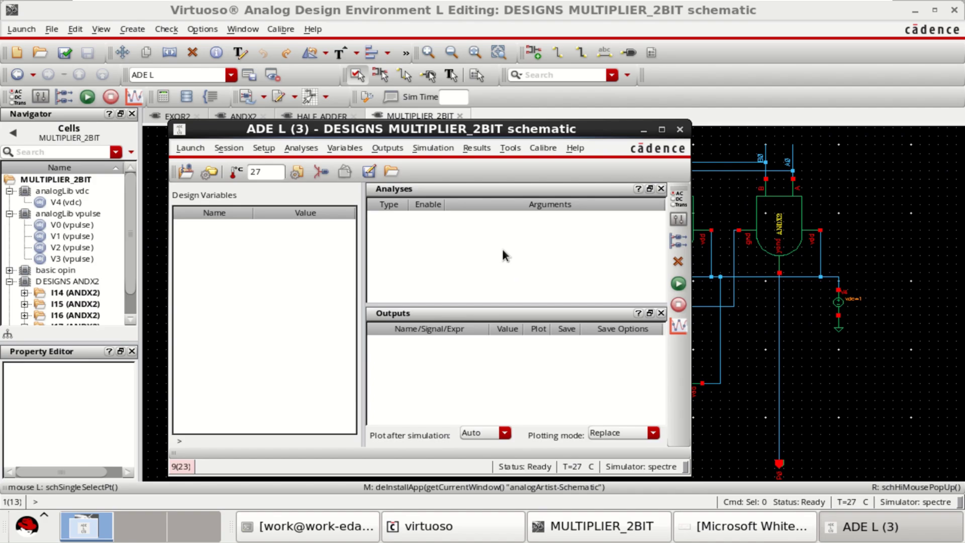
pyautogui.rightClick(502, 250)
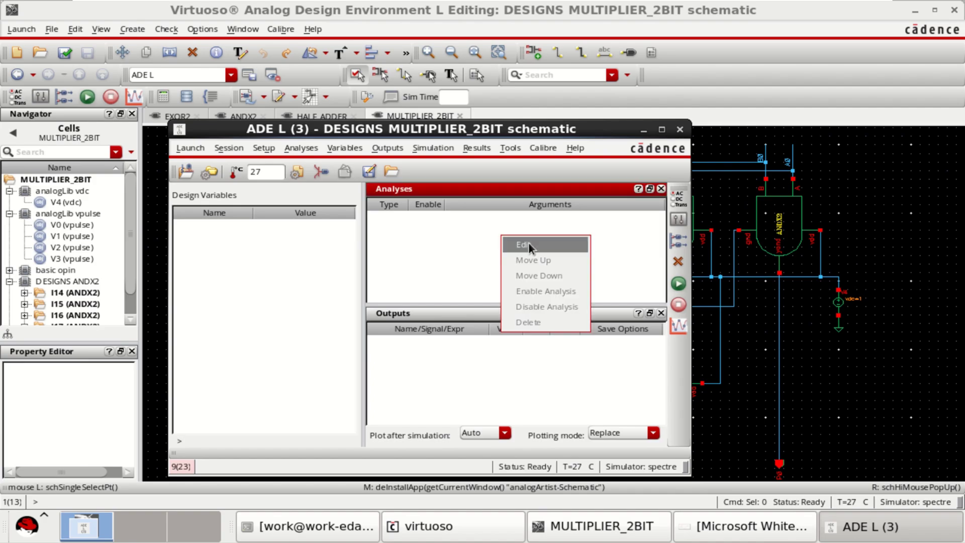
pyautogui.click(529, 242)
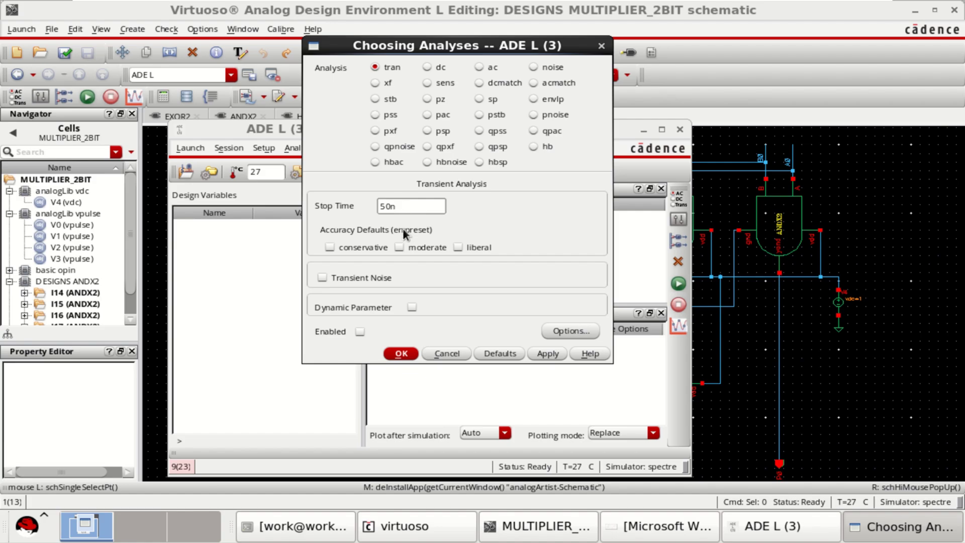
pyautogui.click(425, 247)
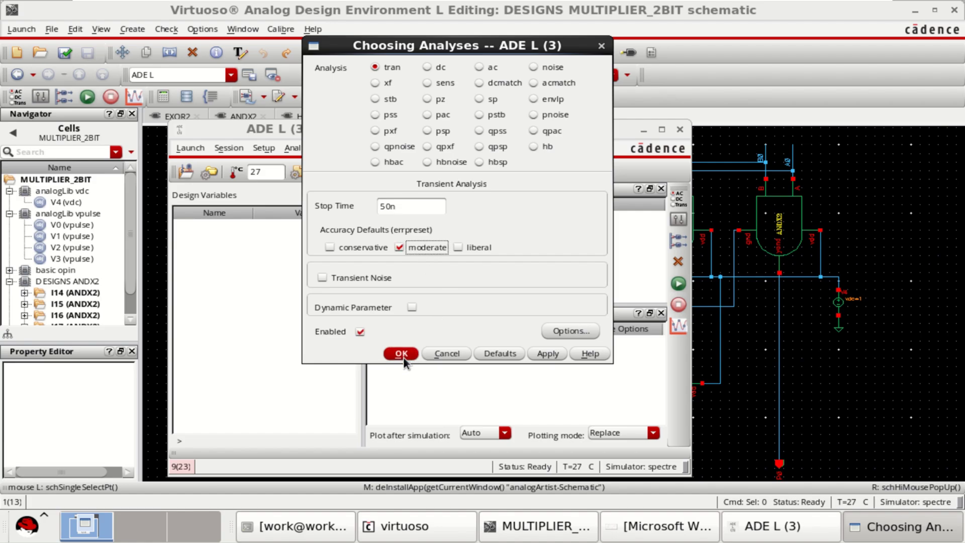
pyautogui.click(403, 356)
# - Open the output setup and pick the A0, A1, B0 and B1 input nets from the schematic
pyautogui.rightClick(475, 371)
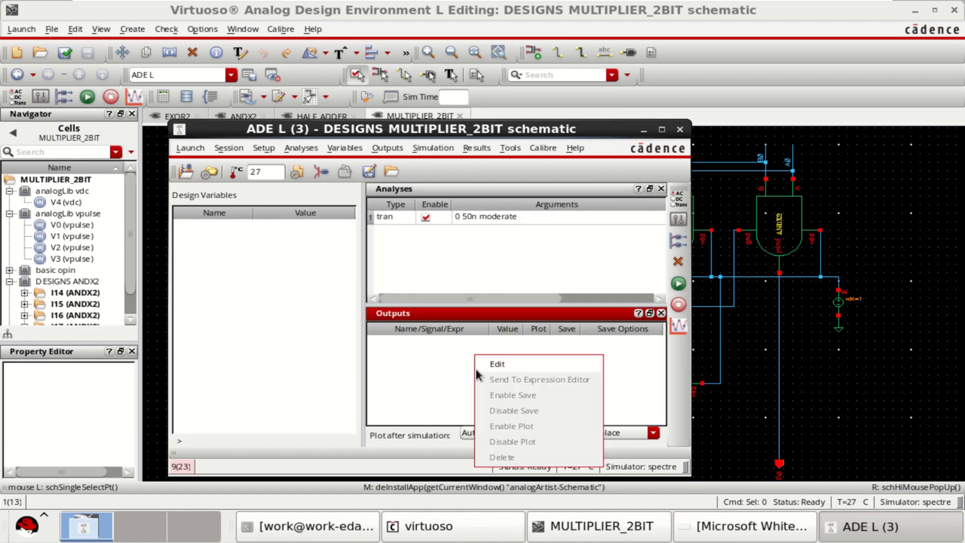
pyautogui.click(524, 362)
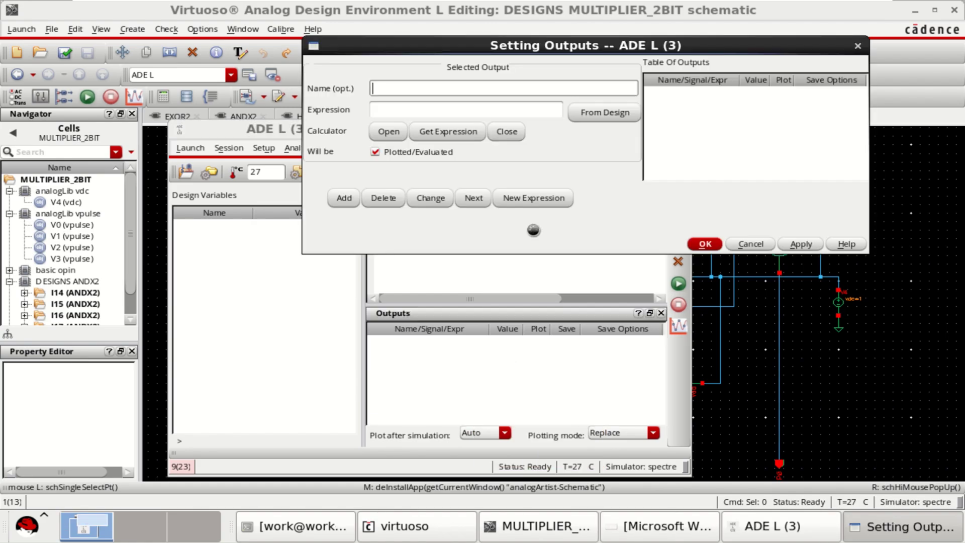
pyautogui.click(623, 112)
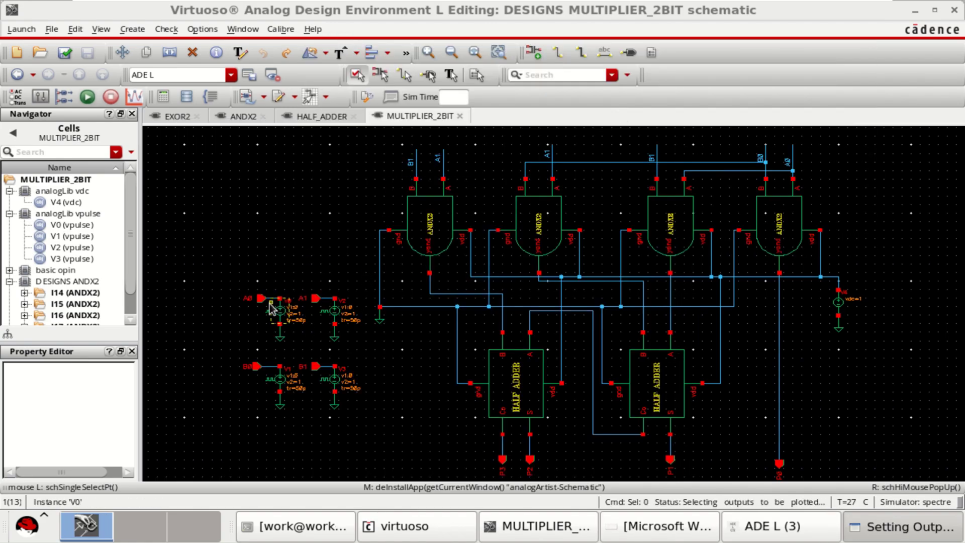
pyautogui.keyDown('ctrl'); pyautogui.scroll(1, 276, 295); pyautogui.keyUp('ctrl')
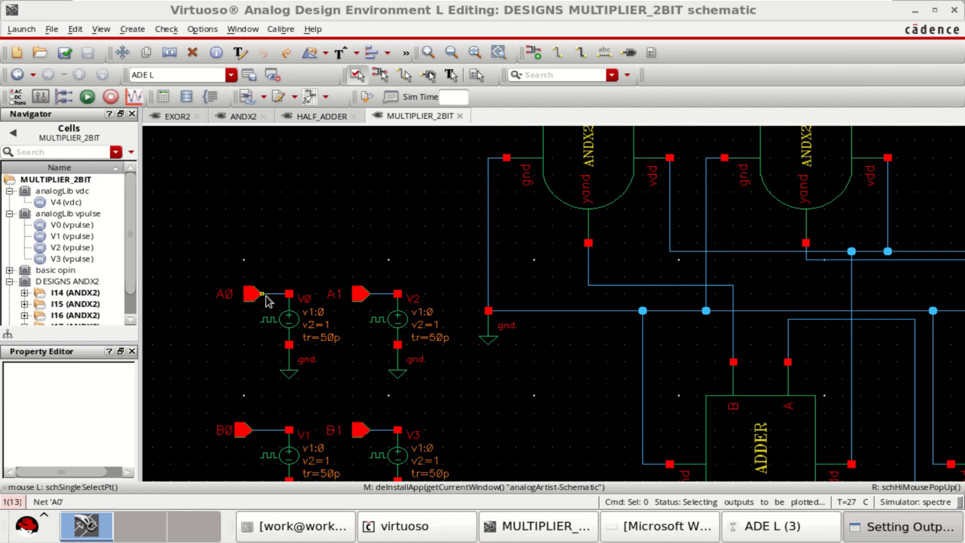
pyautogui.click(266, 296)
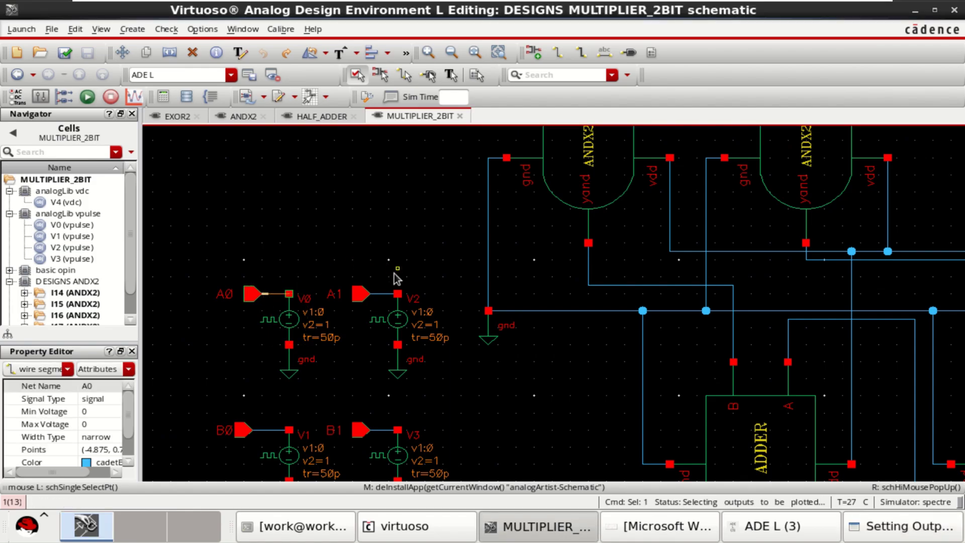
pyautogui.click(374, 294)
pyautogui.click(259, 435)
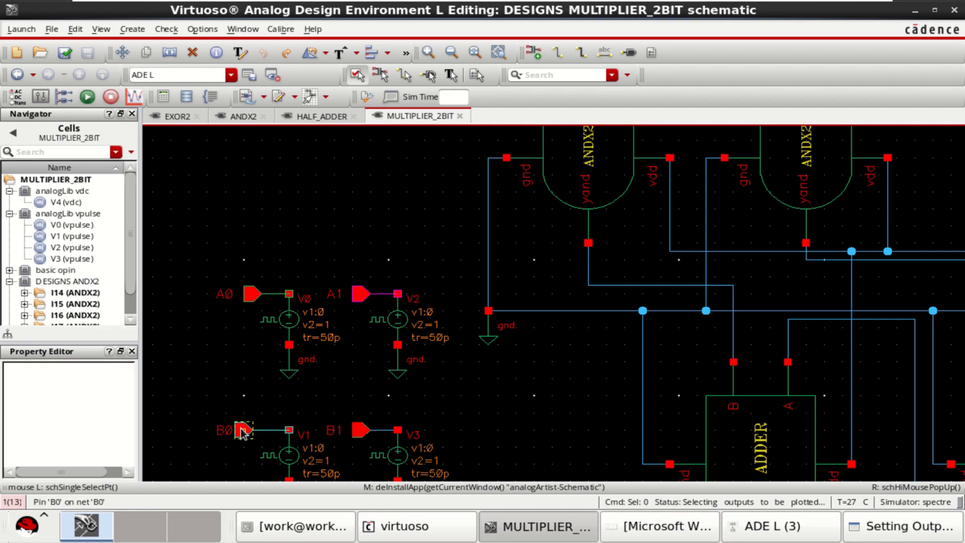
pyautogui.click(374, 431)
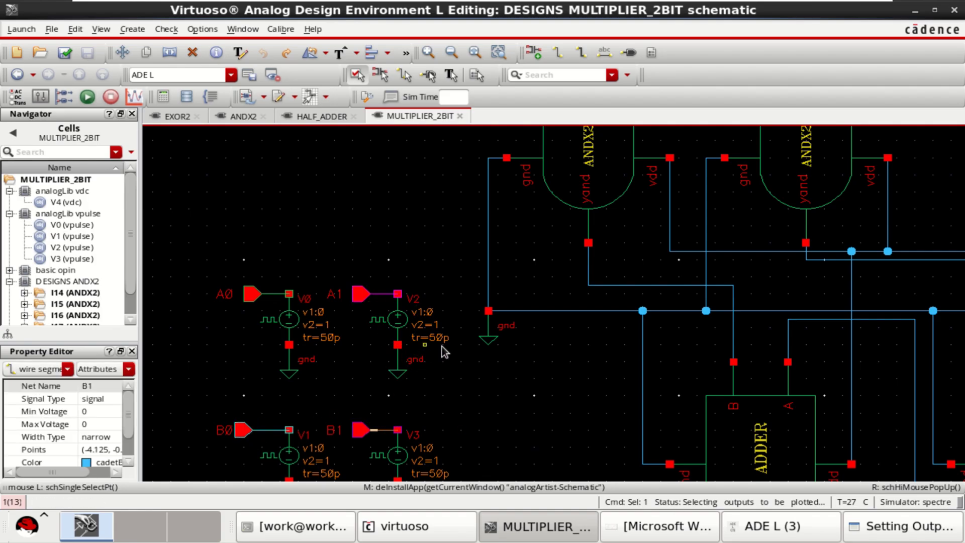
# - Add the P0, P1 and P2 product nets as plotted outputs
pyautogui.scroll(-2, 637, 293)
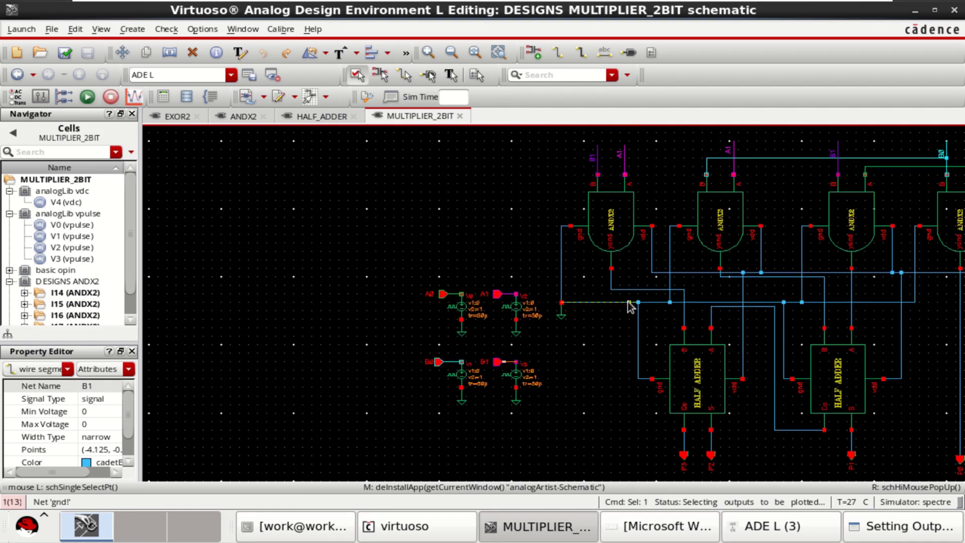
pyautogui.press('Right')
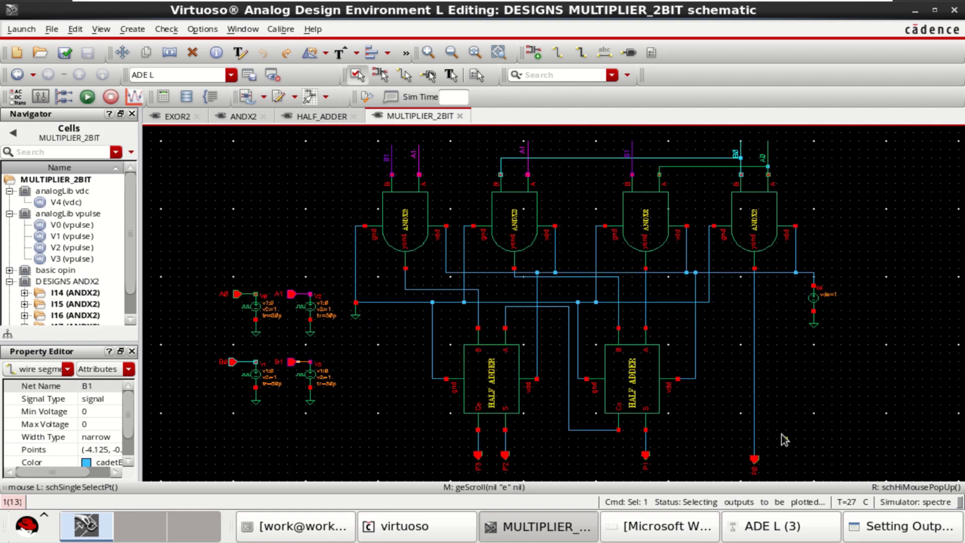
pyautogui.click(754, 432)
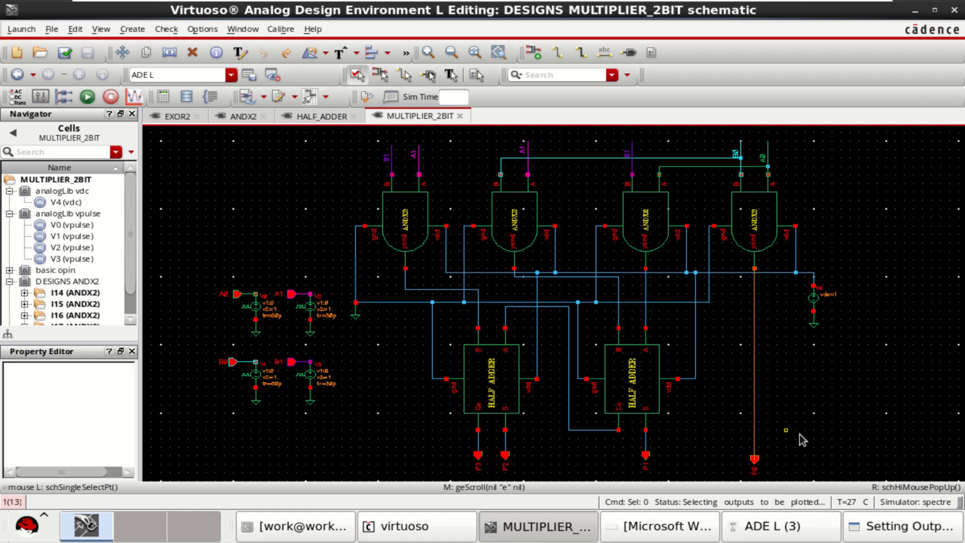
pyautogui.click(646, 442)
pyautogui.click(505, 441)
# - Review the Setting Outputs list, enlarging it so every row from A0 to P3 shows
pyautogui.click(899, 526)
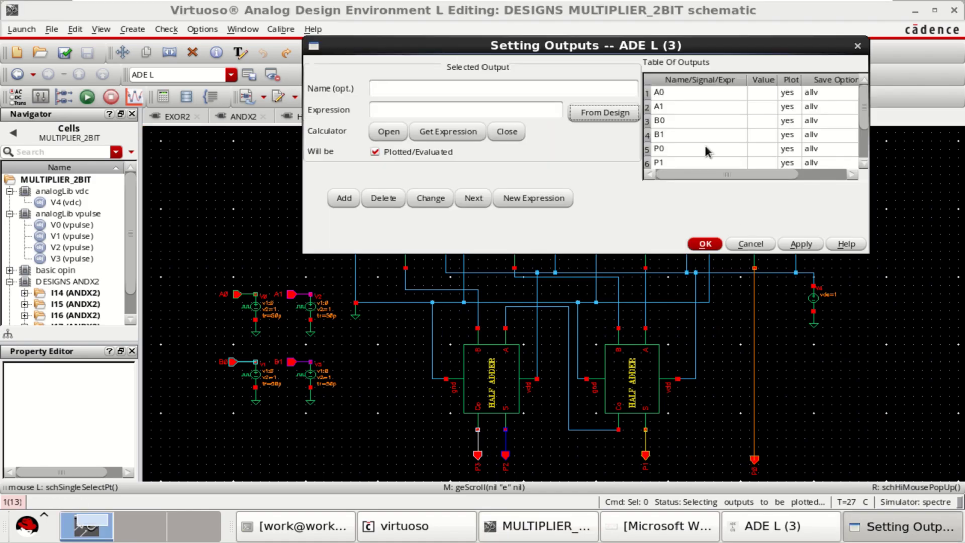
pyautogui.moveTo(665, 254); pyautogui.dragTo(664, 344)
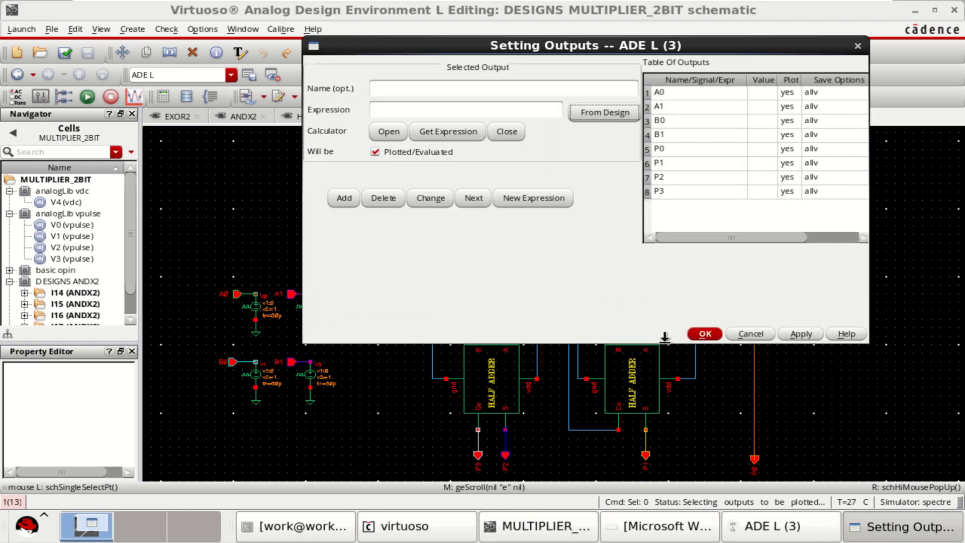
pyautogui.click(671, 92)
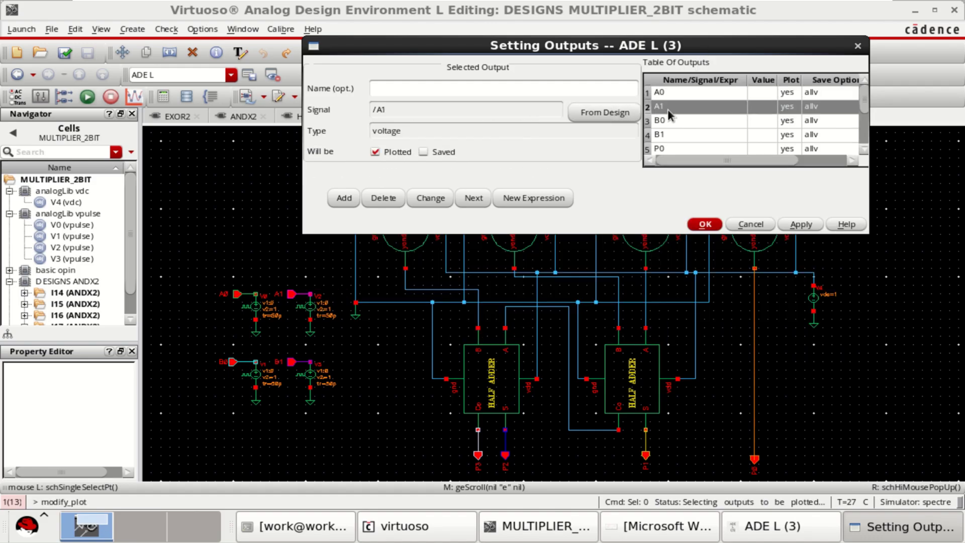
pyautogui.click(668, 120)
pyautogui.moveTo(653, 228); pyautogui.dragTo(653, 317)
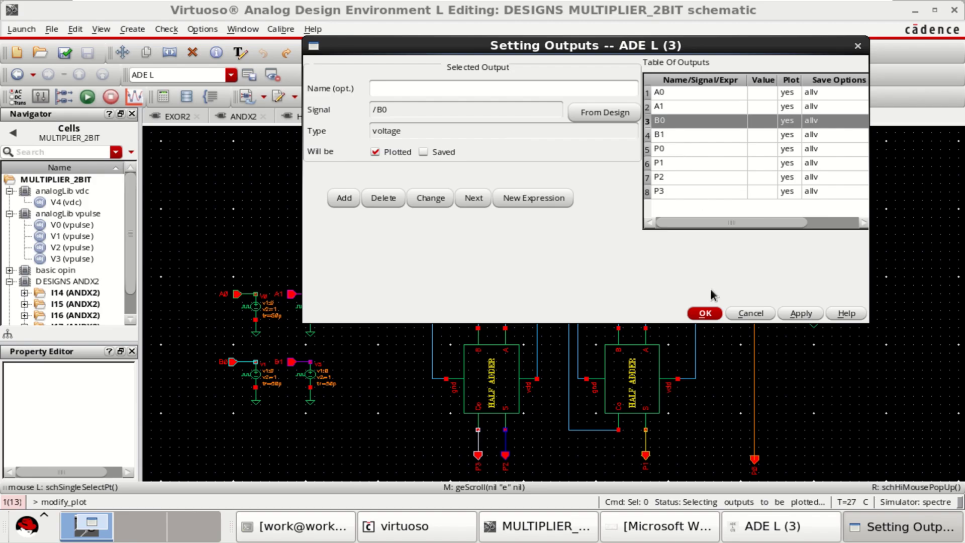
# - Confirm the eight outputs and enlarge the Outputs pane in the main ADE L window
pyautogui.click(704, 314)
pyautogui.click(865, 526)
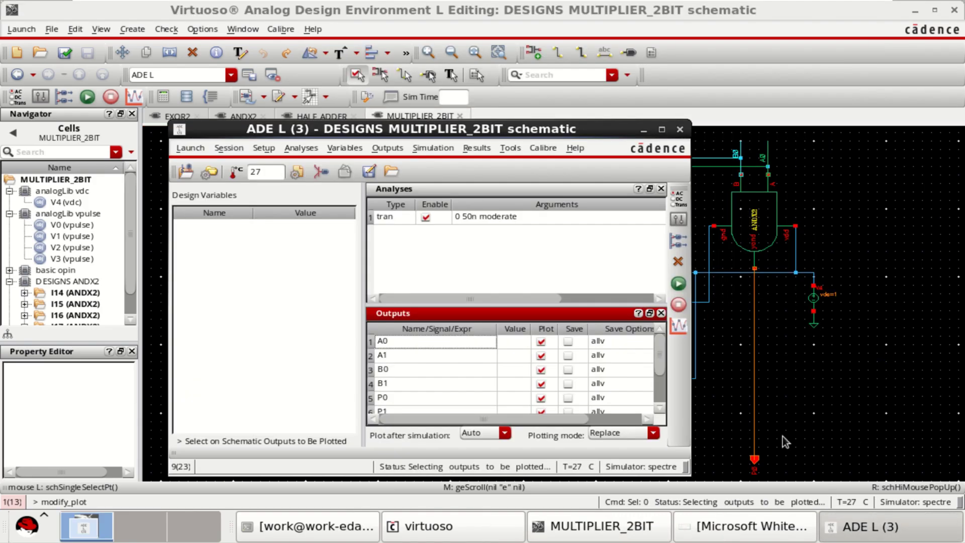
pyautogui.moveTo(469, 307); pyautogui.dragTo(481, 247)
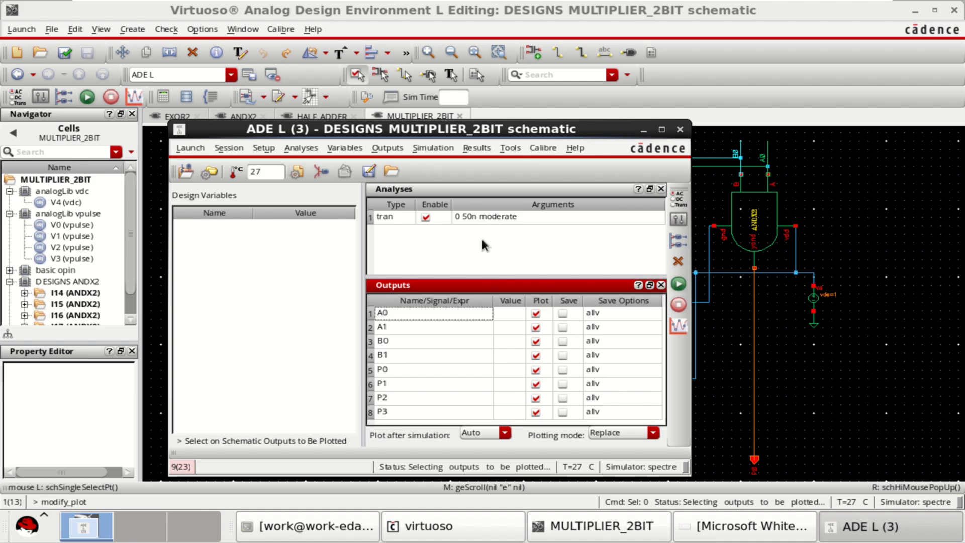
# - Netlist and run the simulation, then split the A0–P3 waveforms into separate strips, maximized
pyautogui.click(679, 286)
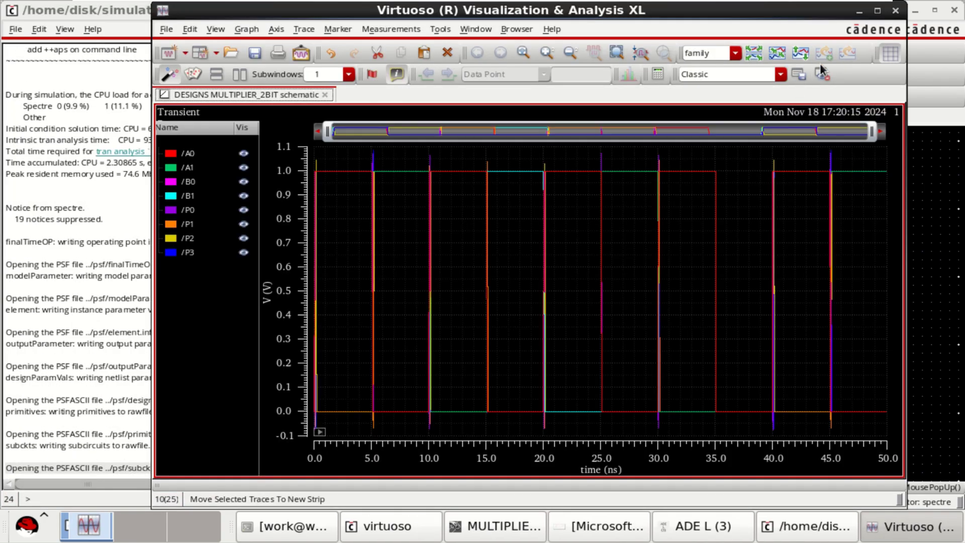
pyautogui.click(754, 53)
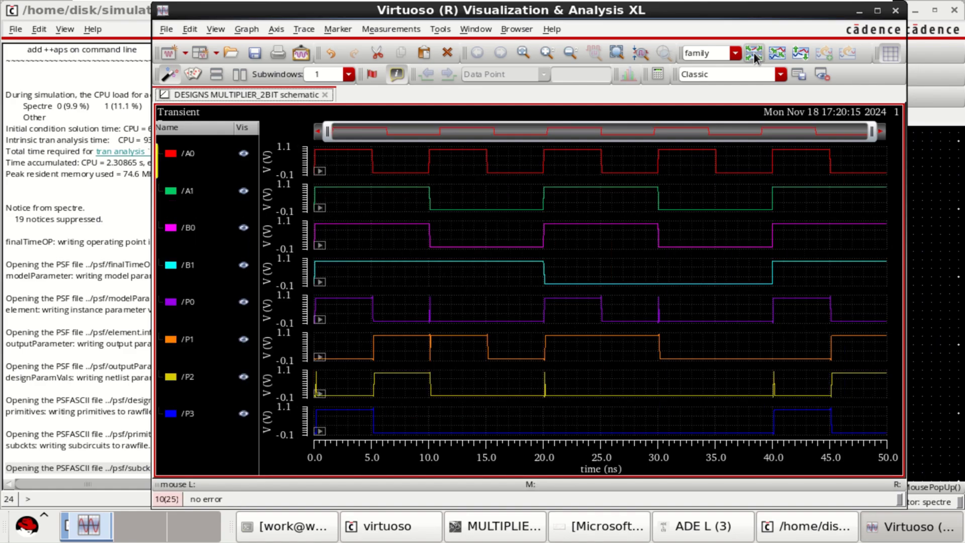
pyautogui.click(876, 15)
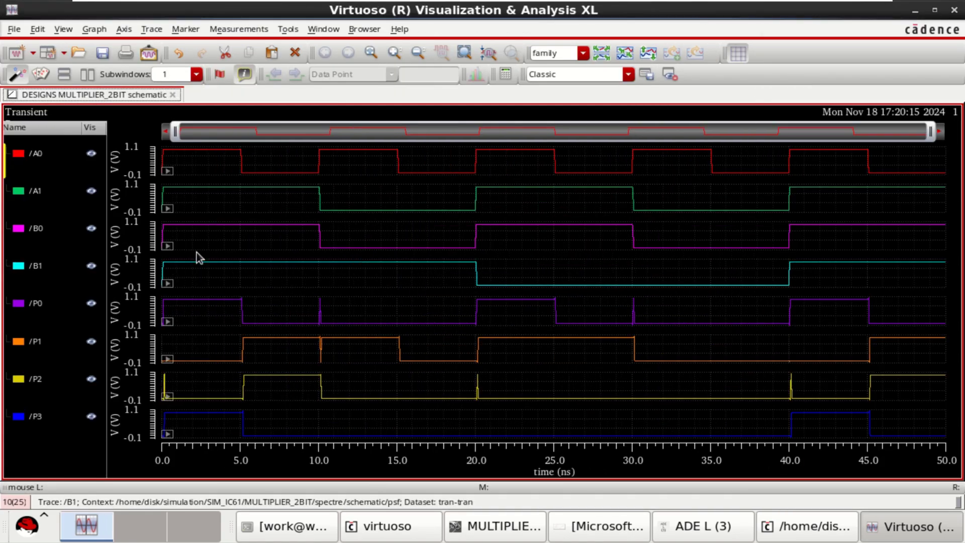
pyautogui.click(607, 531)
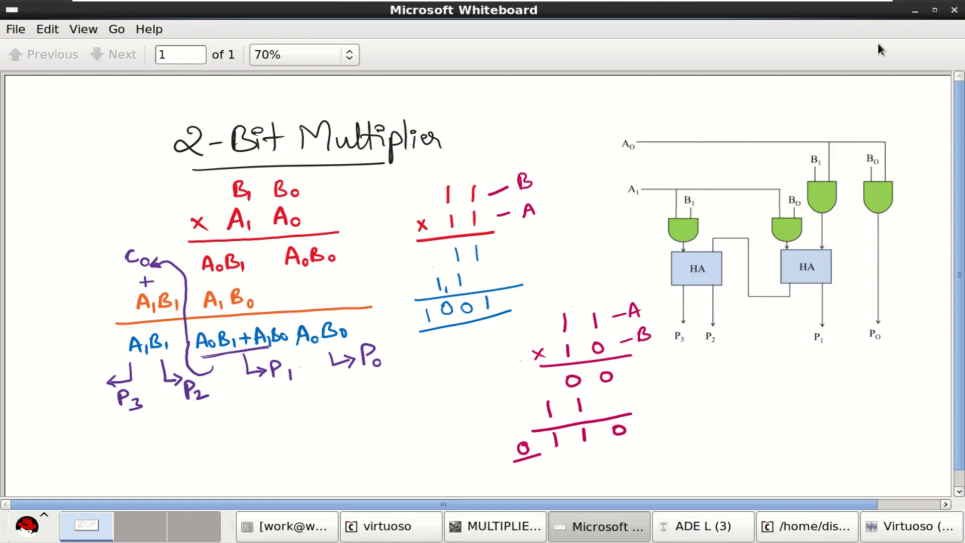
pyautogui.click(914, 11)
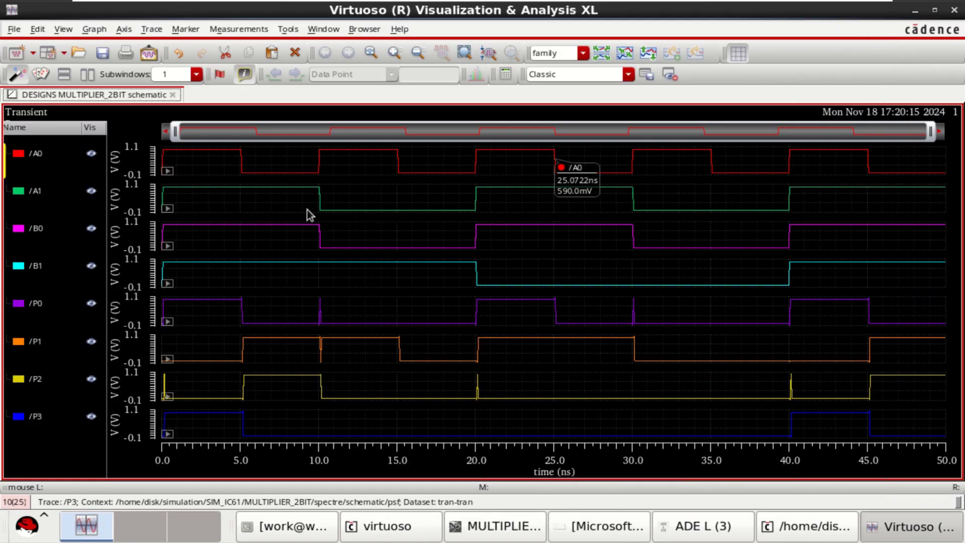
# - Set the waveform graph background to white through Graph Properties
pyautogui.click(36, 155)
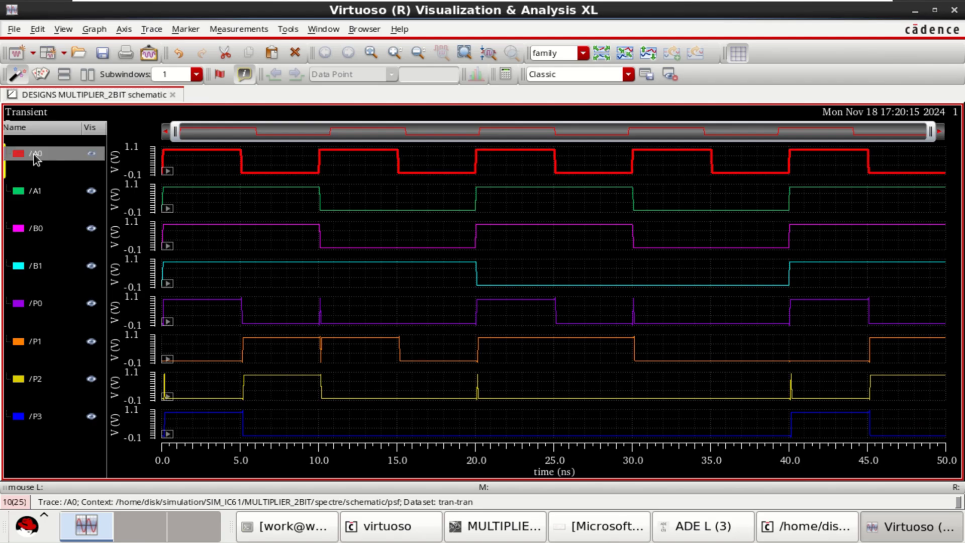
pyautogui.rightClick(64, 176)
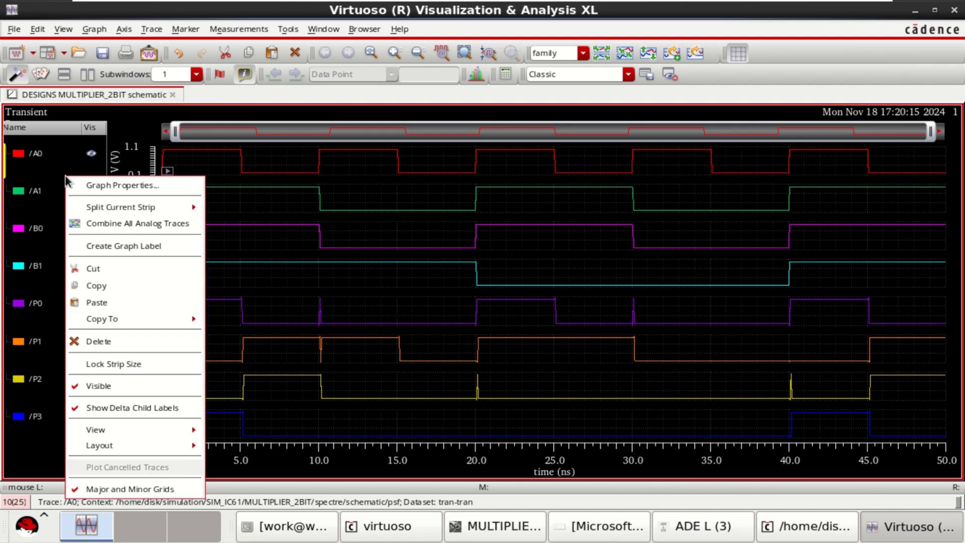
pyautogui.click(111, 188)
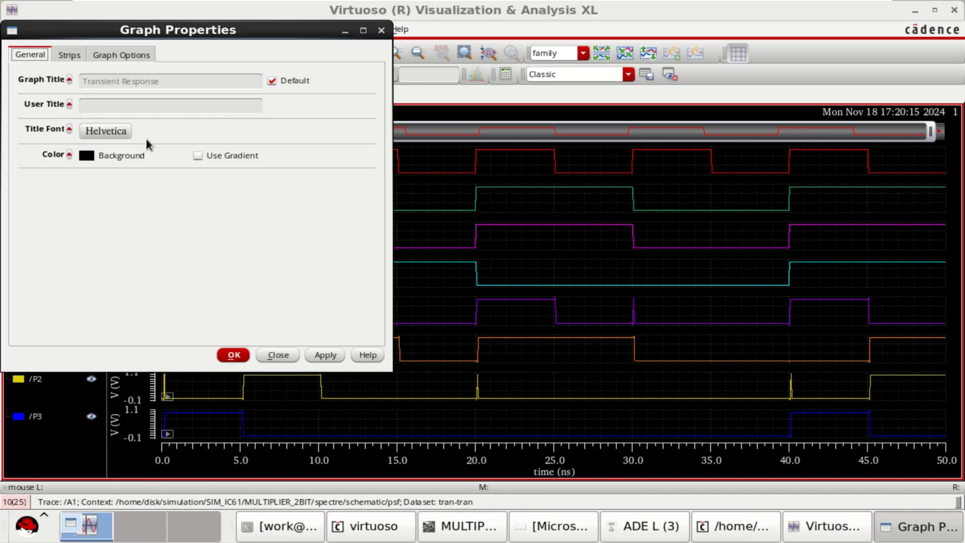
pyautogui.click(87, 155)
pyautogui.click(175, 202)
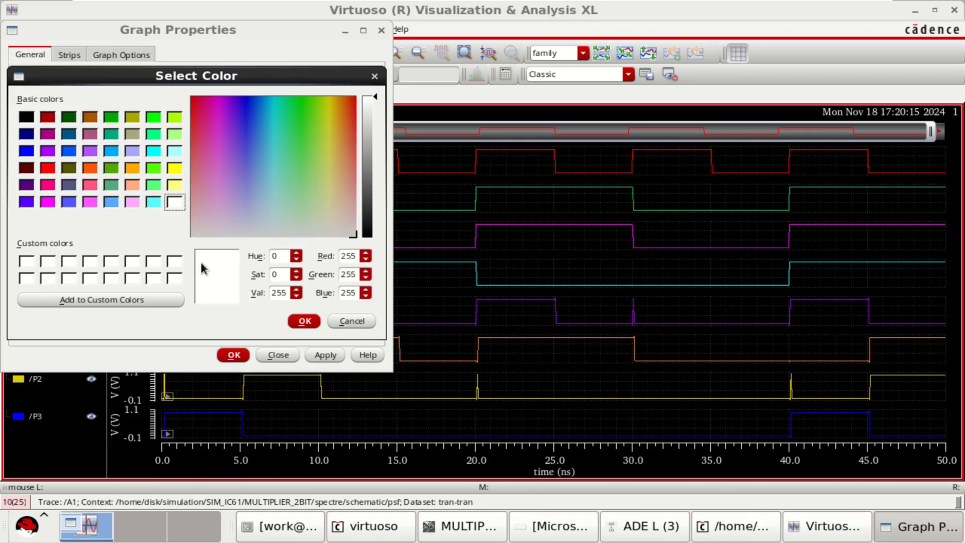
pyautogui.click(304, 321)
pyautogui.click(232, 355)
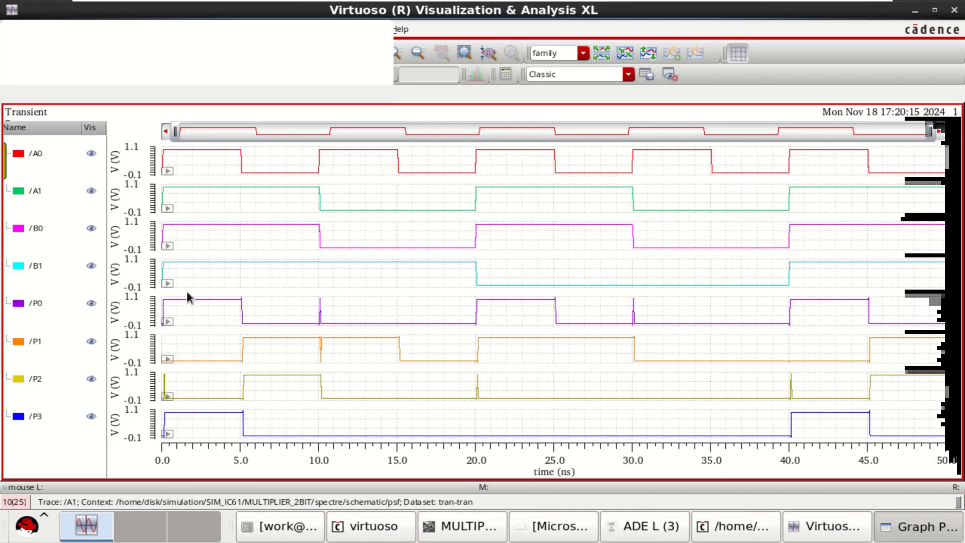
# - Select all eight traces A0–P3 and set their line width to Medium
pyautogui.click(40, 153)
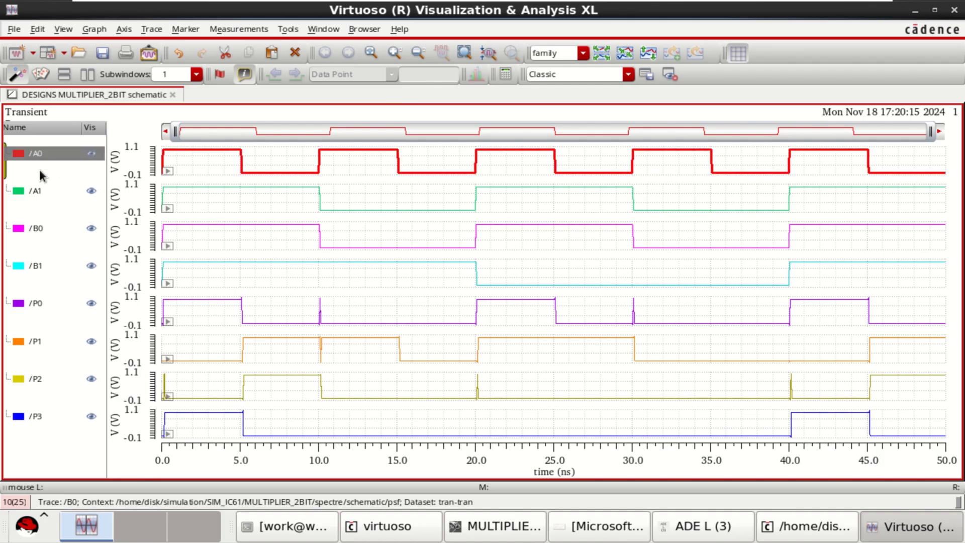
pyautogui.keyDown('ctrl'); pyautogui.click(32, 417); pyautogui.keyUp('ctrl')
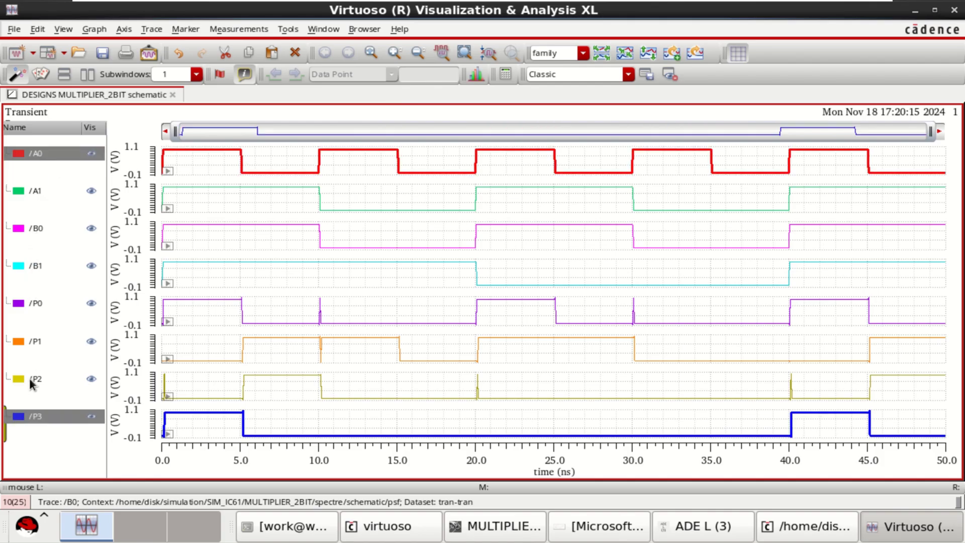
pyautogui.keyDown('ctrl'); pyautogui.click(28, 378); pyautogui.keyUp('ctrl')
pyautogui.keyDown('ctrl'); pyautogui.click(31, 341); pyautogui.keyUp('ctrl')
pyautogui.keyDown('ctrl'); pyautogui.click(32, 304); pyautogui.keyUp('ctrl')
pyautogui.keyDown('ctrl'); pyautogui.click(34, 264); pyautogui.keyUp('ctrl')
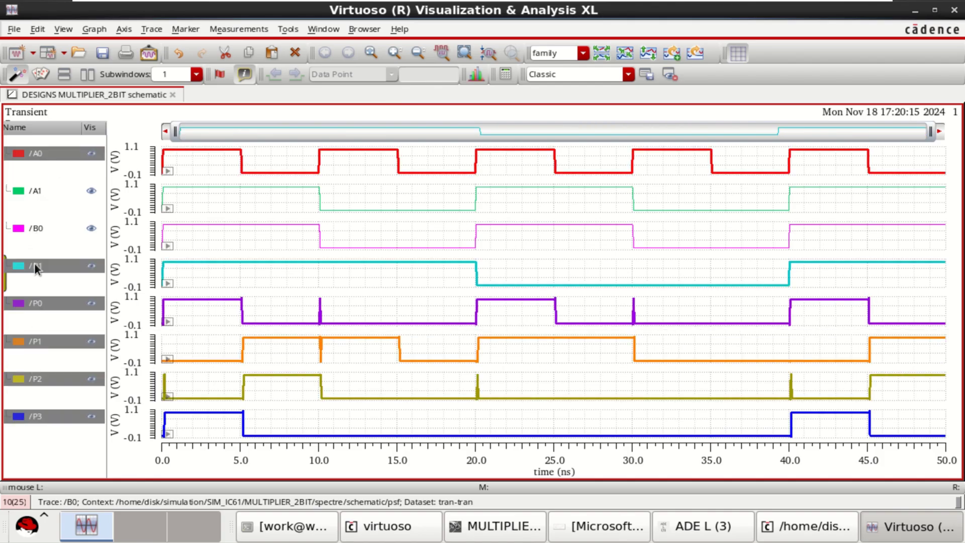
pyautogui.keyDown('ctrl'); pyautogui.click(39, 226); pyautogui.keyUp('ctrl')
pyautogui.keyDown('ctrl'); pyautogui.click(36, 191); pyautogui.keyUp('ctrl')
pyautogui.rightClick(36, 190)
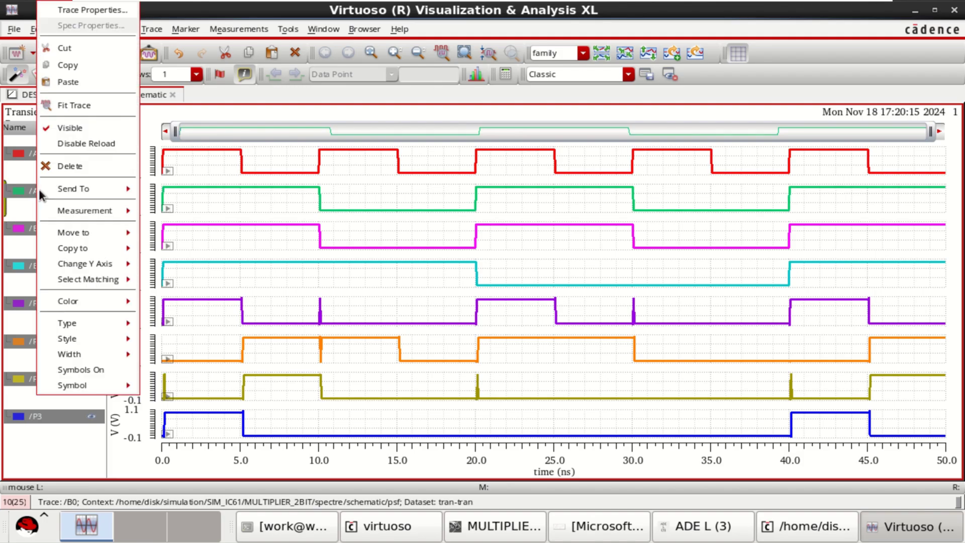
pyautogui.moveTo(104, 354)
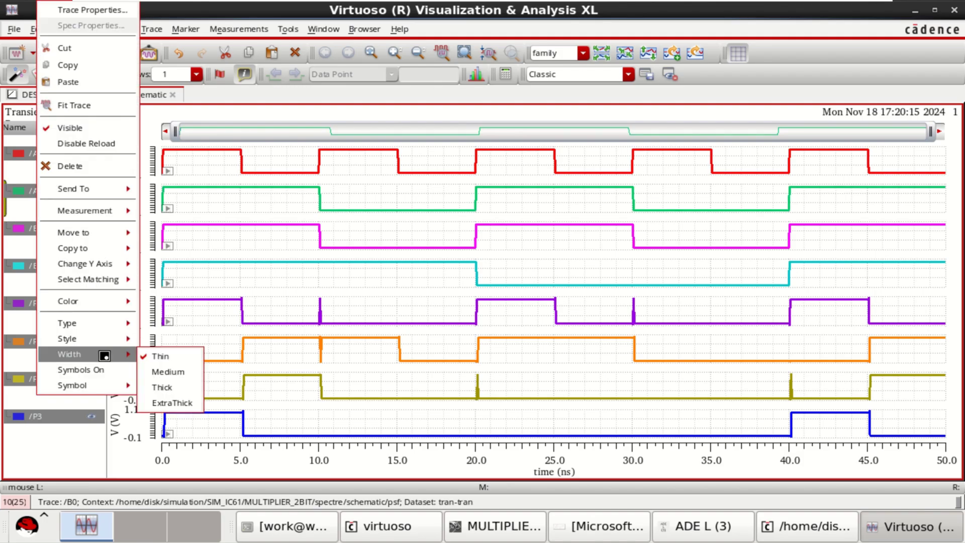
pyautogui.click(162, 371)
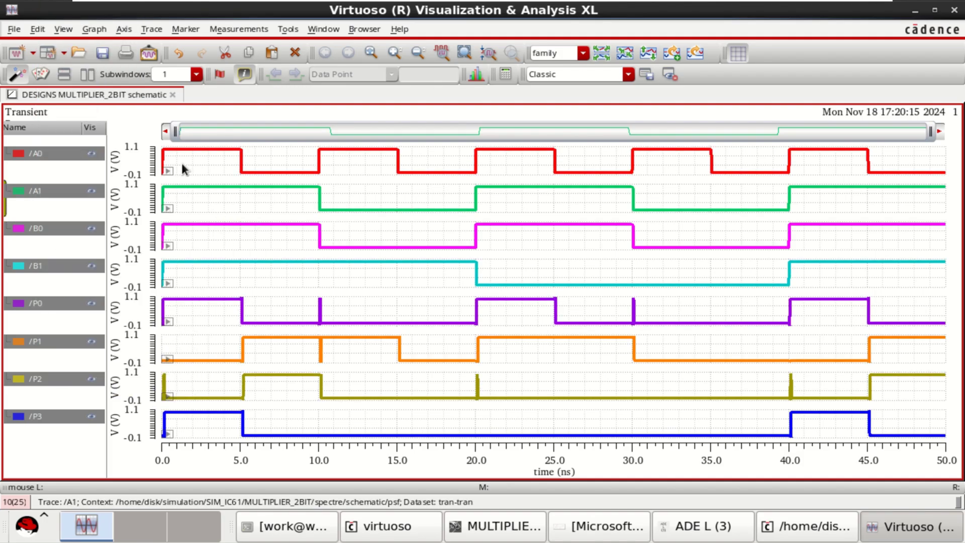
pyautogui.click(216, 210)
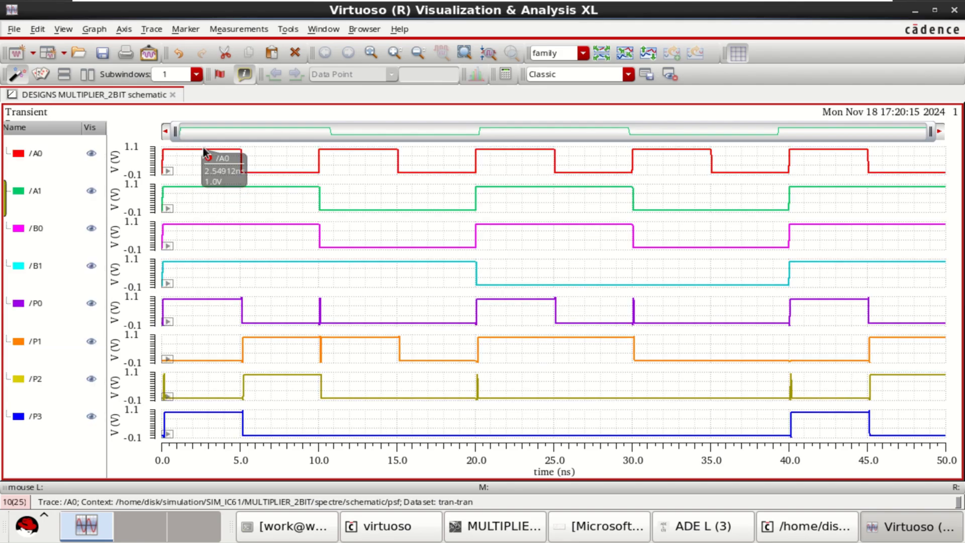
# - Select the A0, A1, B0 and B1 input traces, then bring up the Whiteboard multiplier notes
pyautogui.click(31, 152)
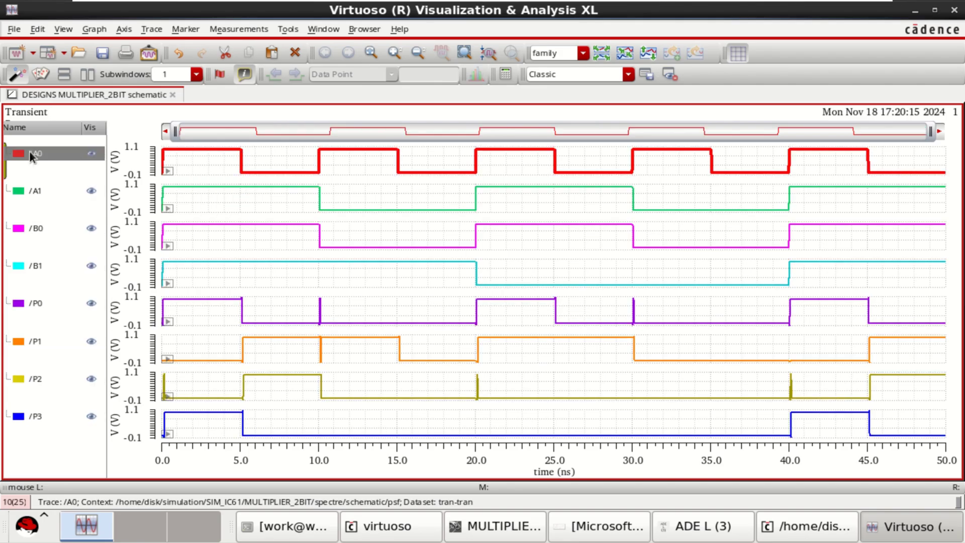
pyautogui.keyDown('ctrl'); pyautogui.click(34, 190); pyautogui.keyUp('ctrl')
pyautogui.keyDown('ctrl'); pyautogui.click(37, 228); pyautogui.keyUp('ctrl')
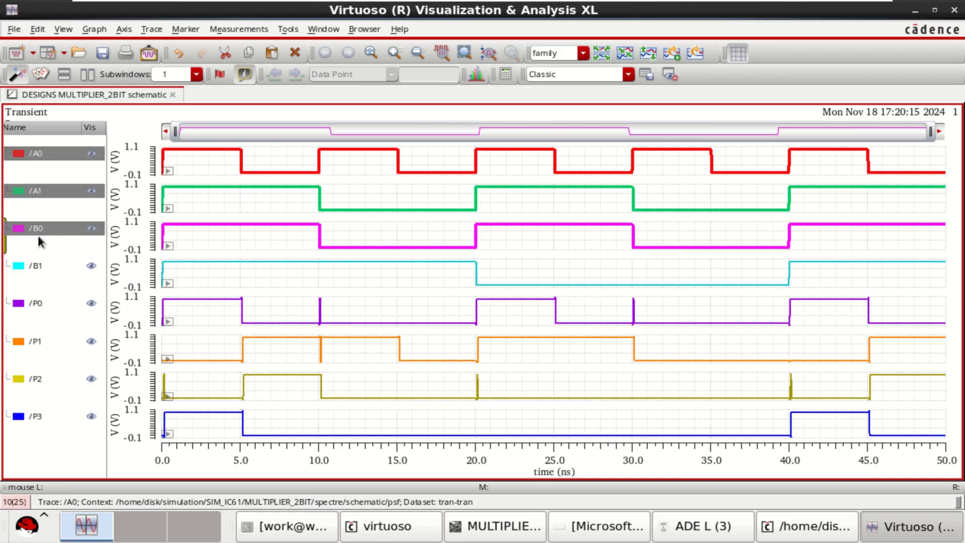
pyautogui.keyDown('ctrl'); pyautogui.click(37, 266); pyautogui.keyUp('ctrl')
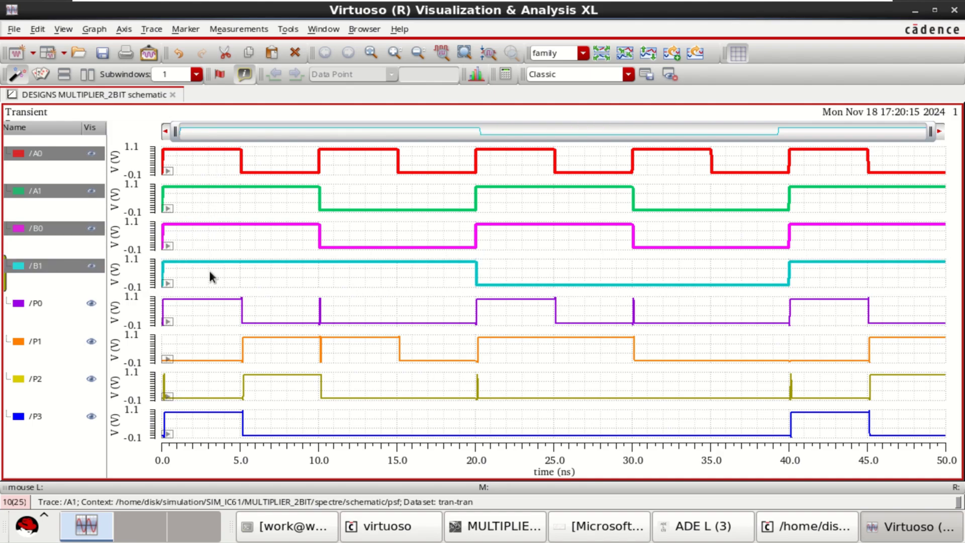
pyautogui.moveTo(191, 303)
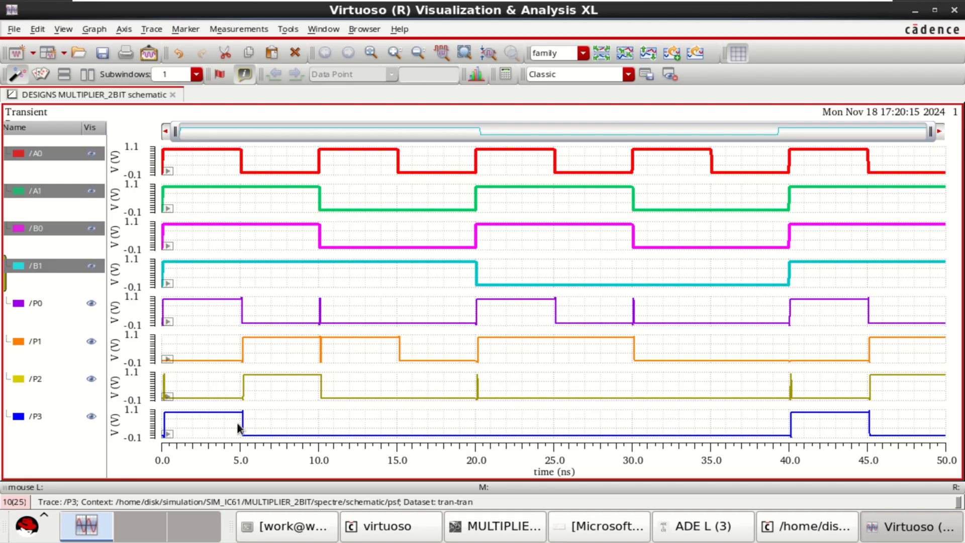
pyautogui.click(578, 526)
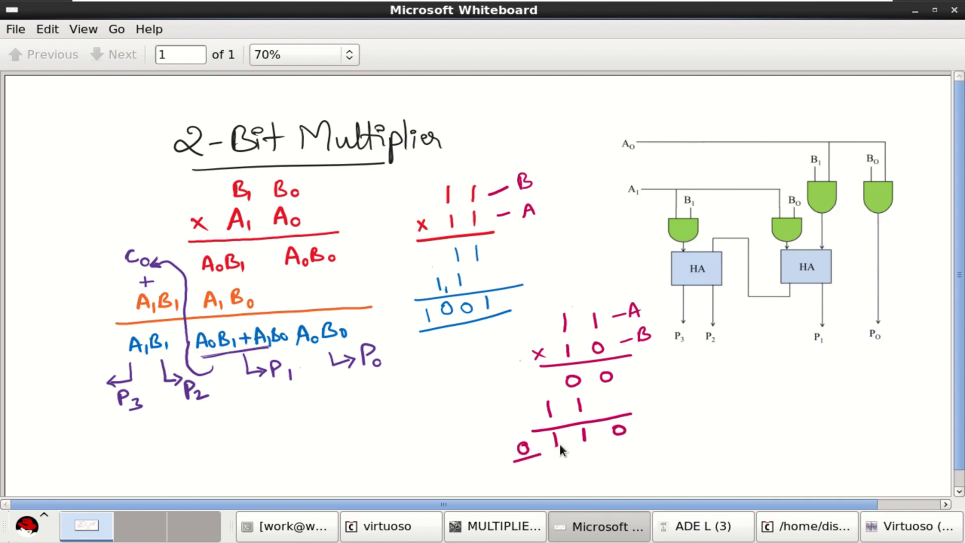
# - Minimize Whiteboard so the A0–P3 waveforms on the white background show again
pyautogui.click(916, 11)
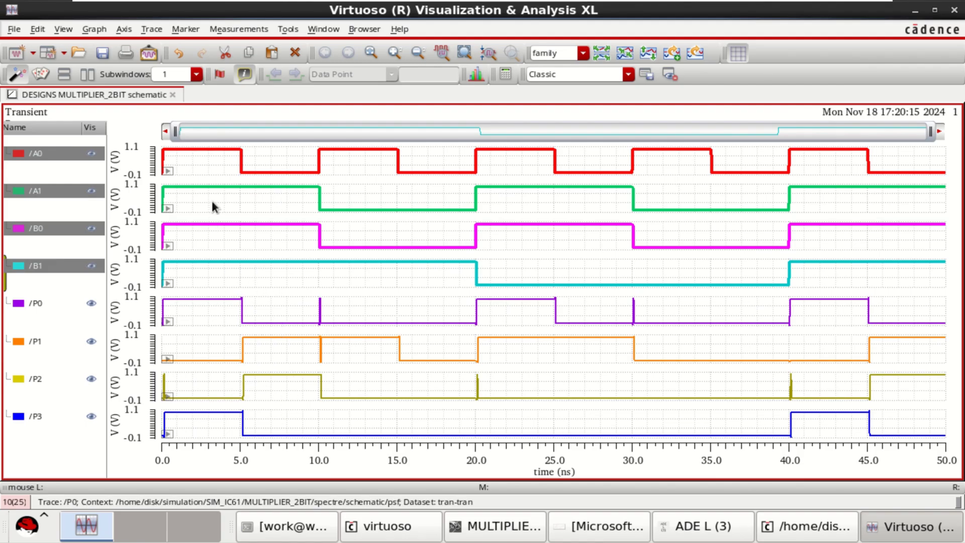
# - Add vertical marker V1 near 3.2 ns, reading all inputs at 1.0 V and P3–P0 as 1001
pyautogui.press('v')
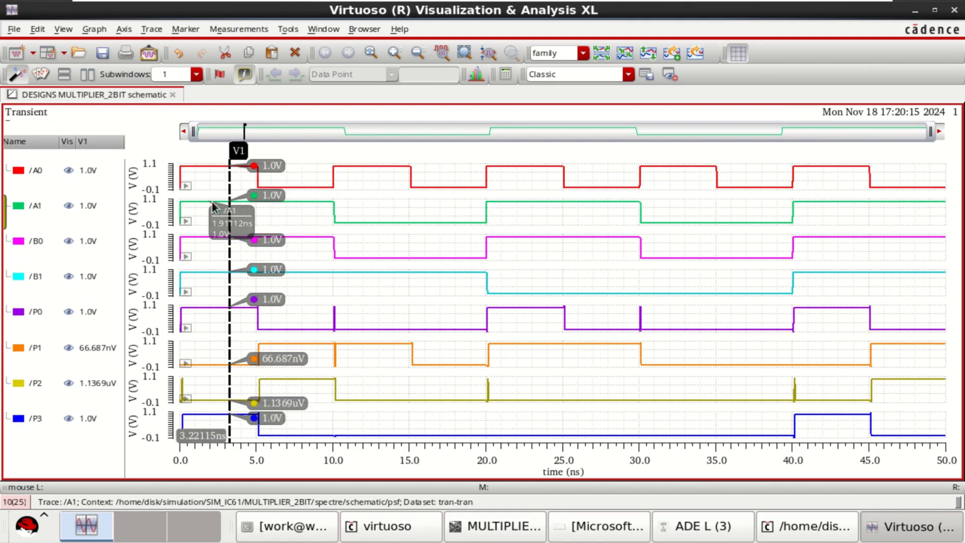